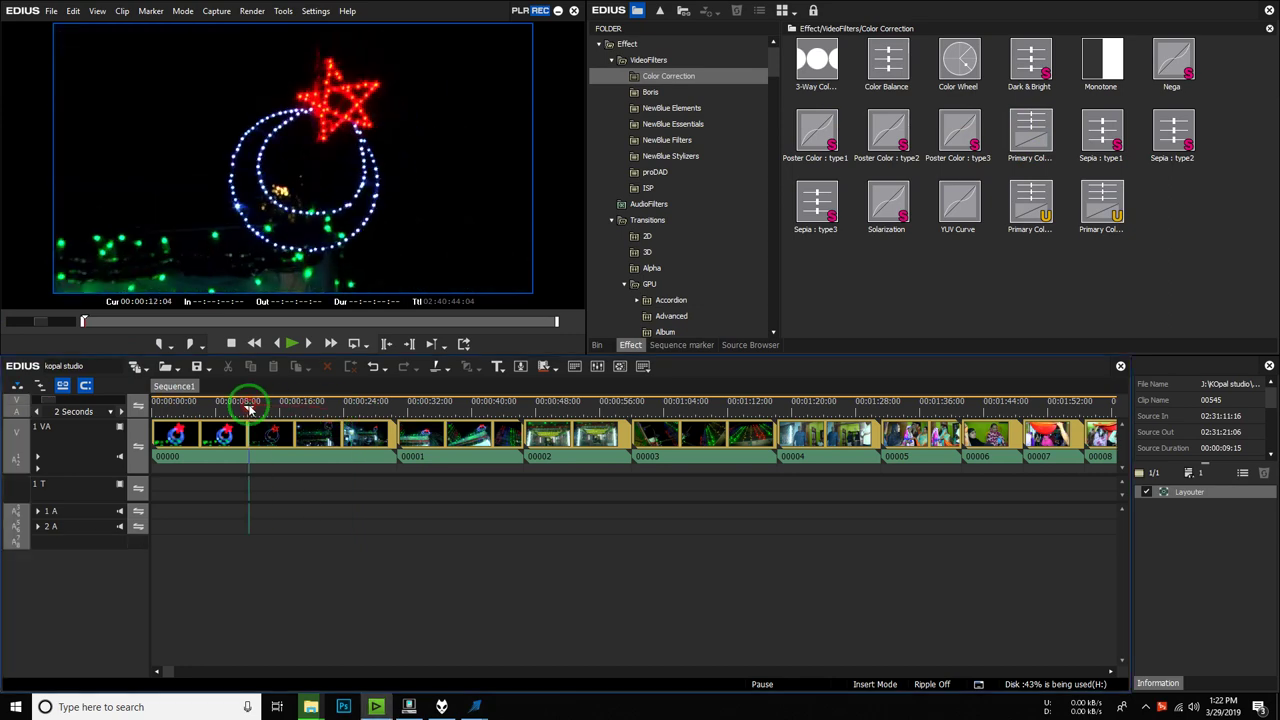
- Apply the Primary Color Correction filter to clip 00000, then open its settings in an enlarged dialog
left_click_drag(1045, 160, 283, 402)
left_click(1238, 340)
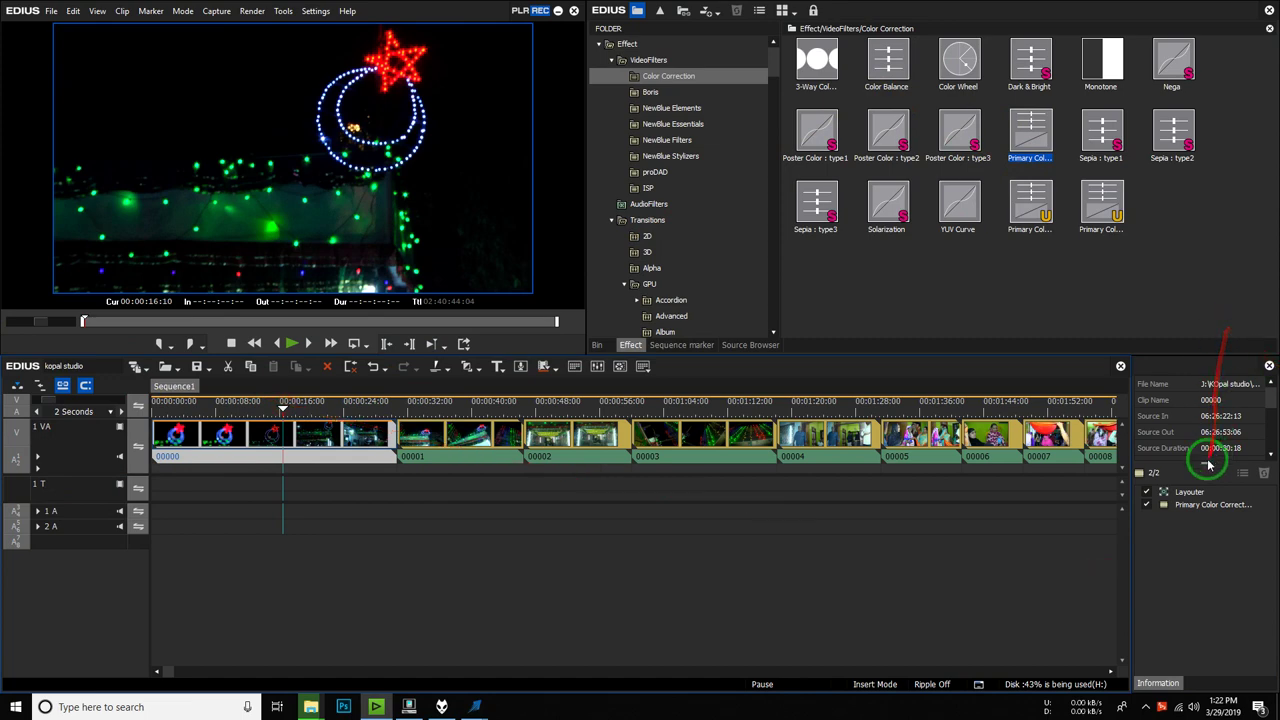
double_click(1195, 504)
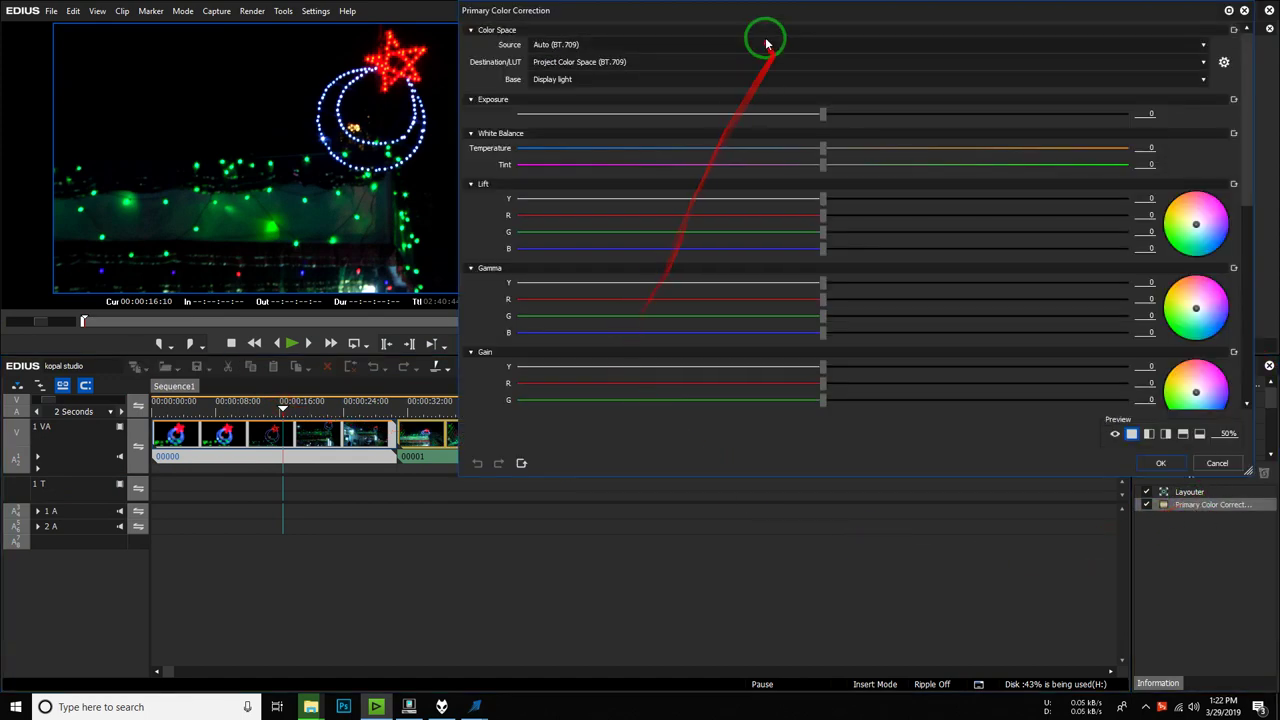
left_click_drag(766, 11, 800, 9)
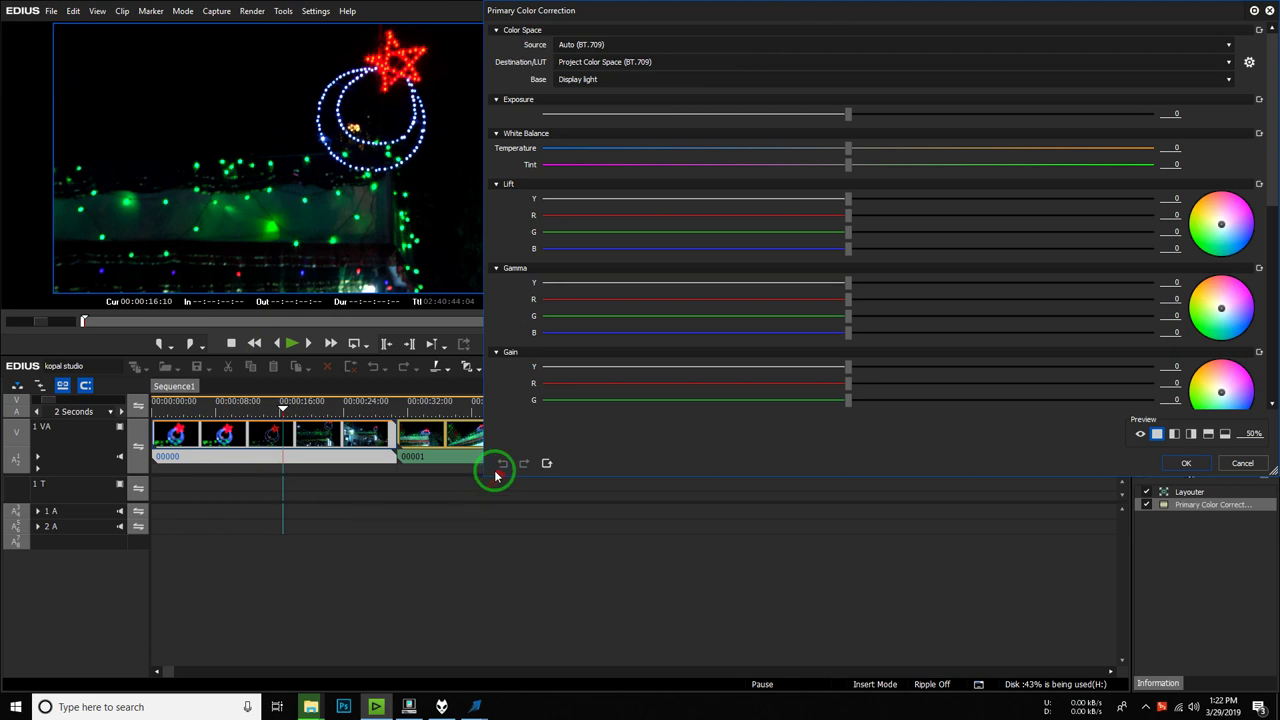
left_click_drag(484, 476, 596, 684)
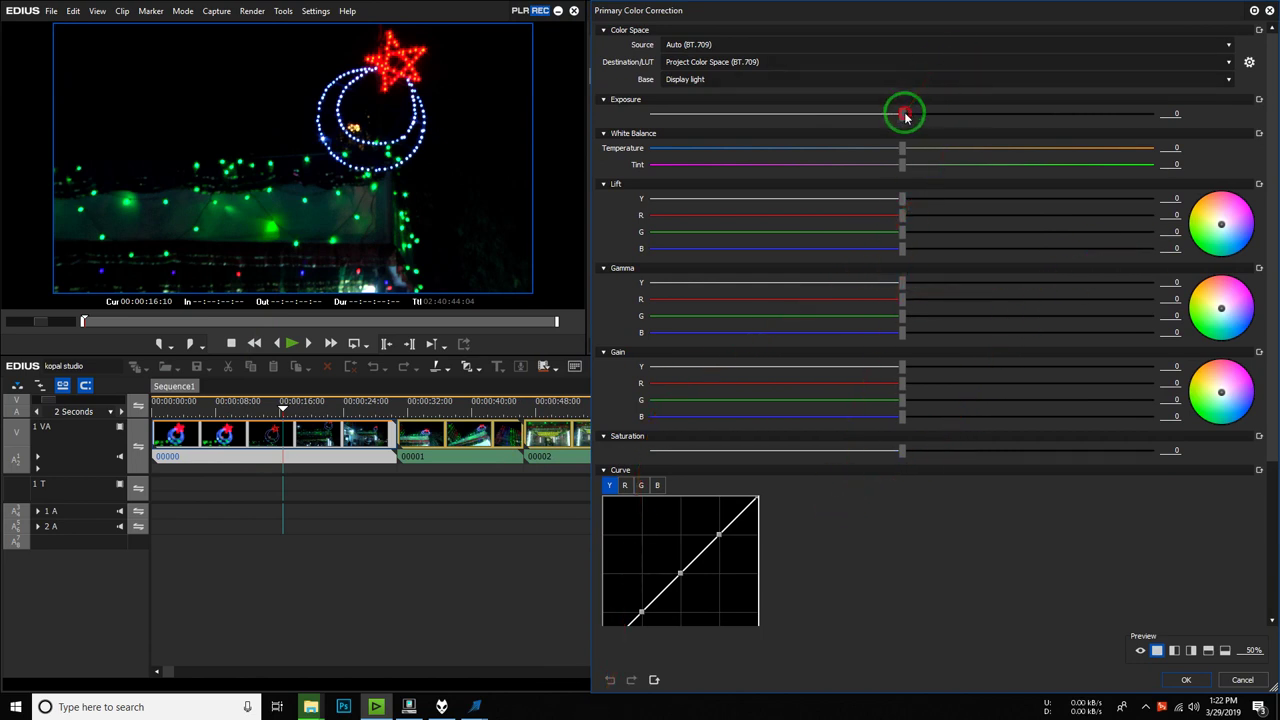
- Set the exposure to 21 and the white balance temperature to 30, judging the look on the clip's frame at 00:00:25:04
left_click_drag(914, 118, 955, 115)
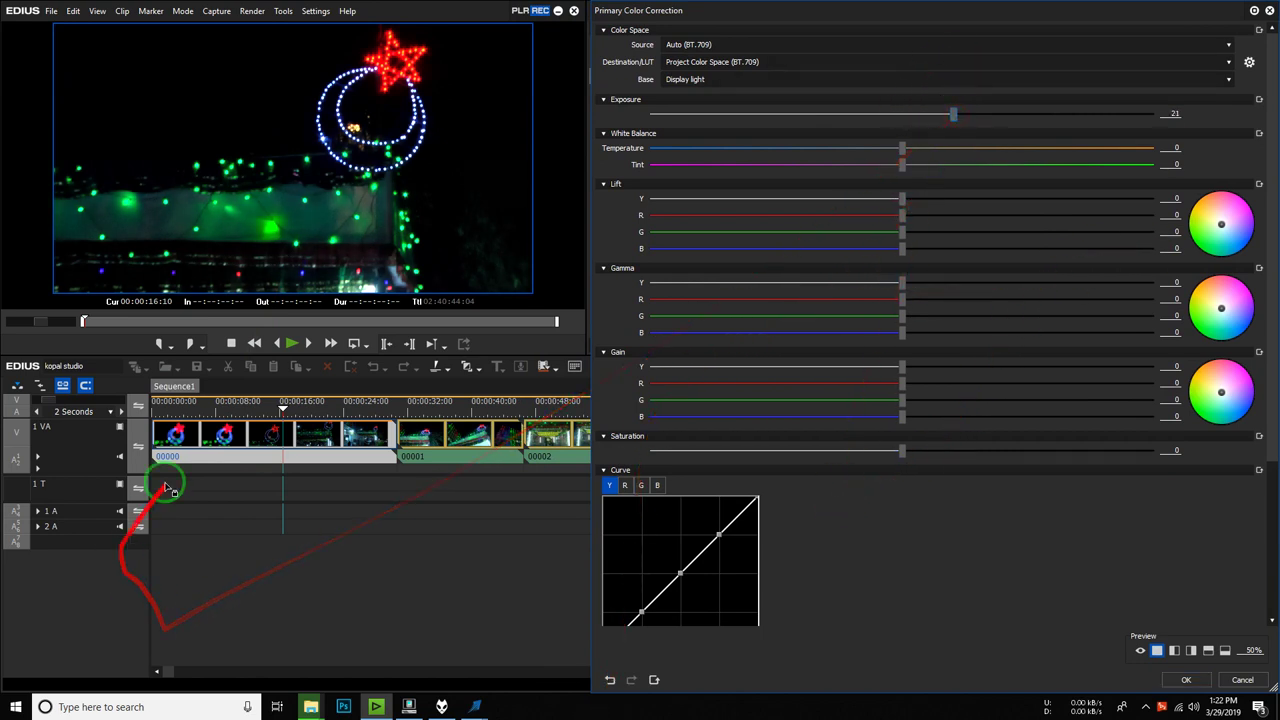
left_click_drag(221, 413, 352, 428)
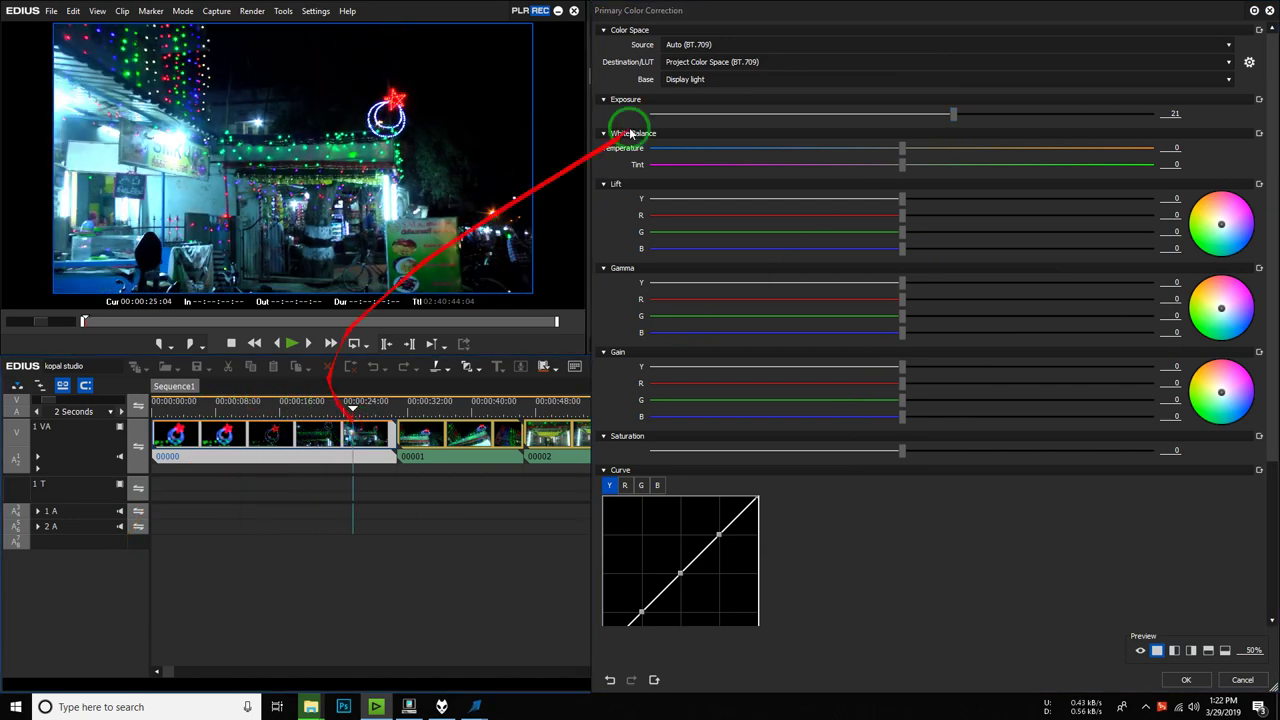
left_click(903, 151)
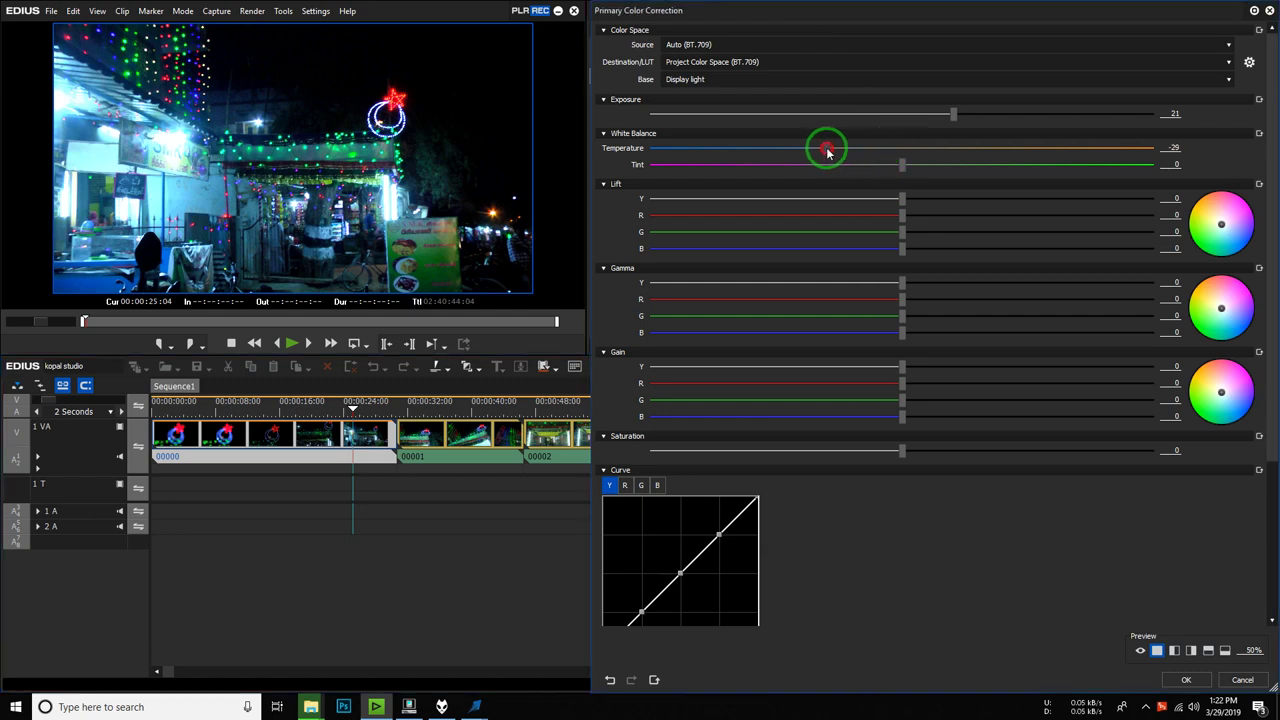
left_click_drag(758, 147, 978, 171)
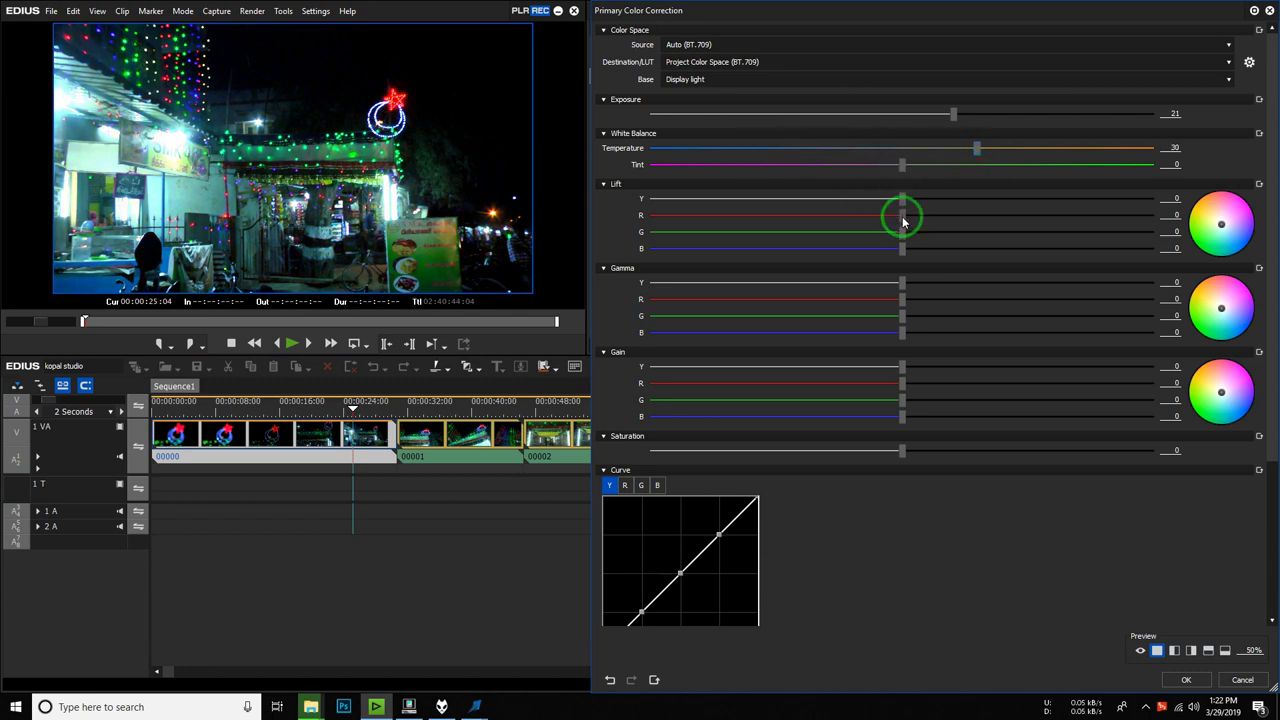
- Set Lift to Y -1 and B -5, Gamma B to -1, Gain to Y -1 and B -9, and saturation to 1
left_click_drag(876, 257, 915, 337)
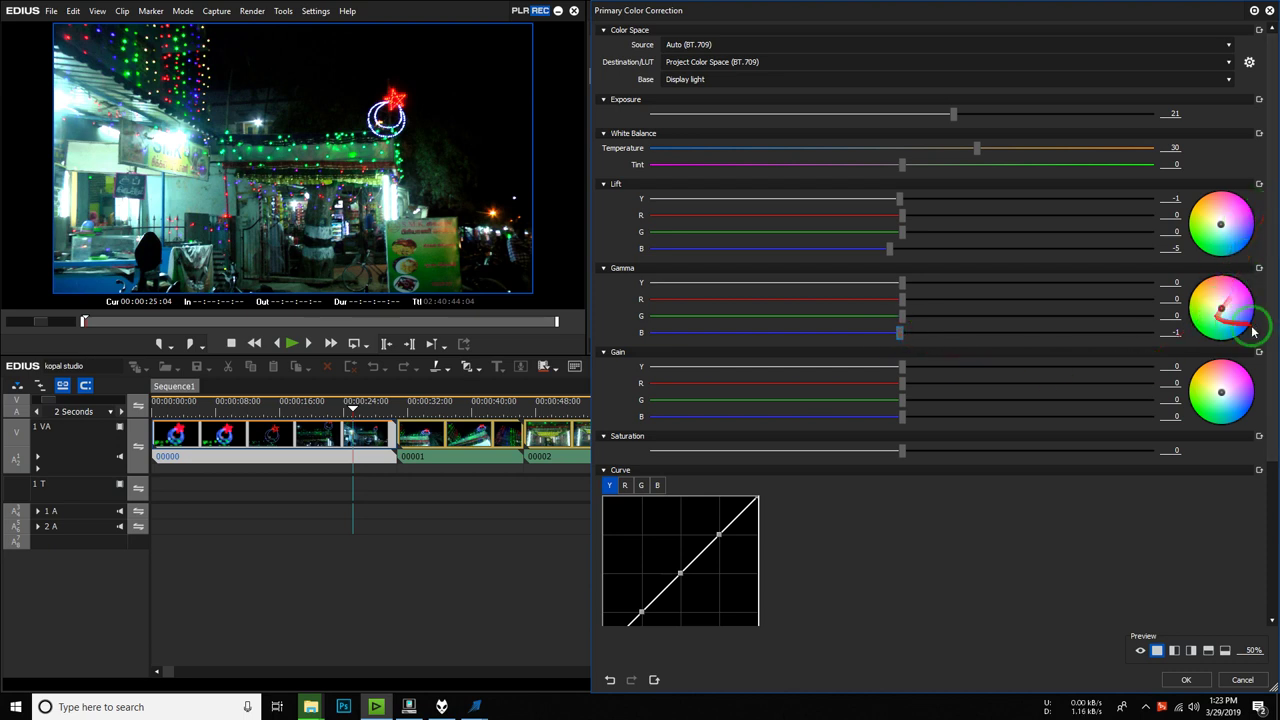
left_click_drag(1266, 336, 1210, 460)
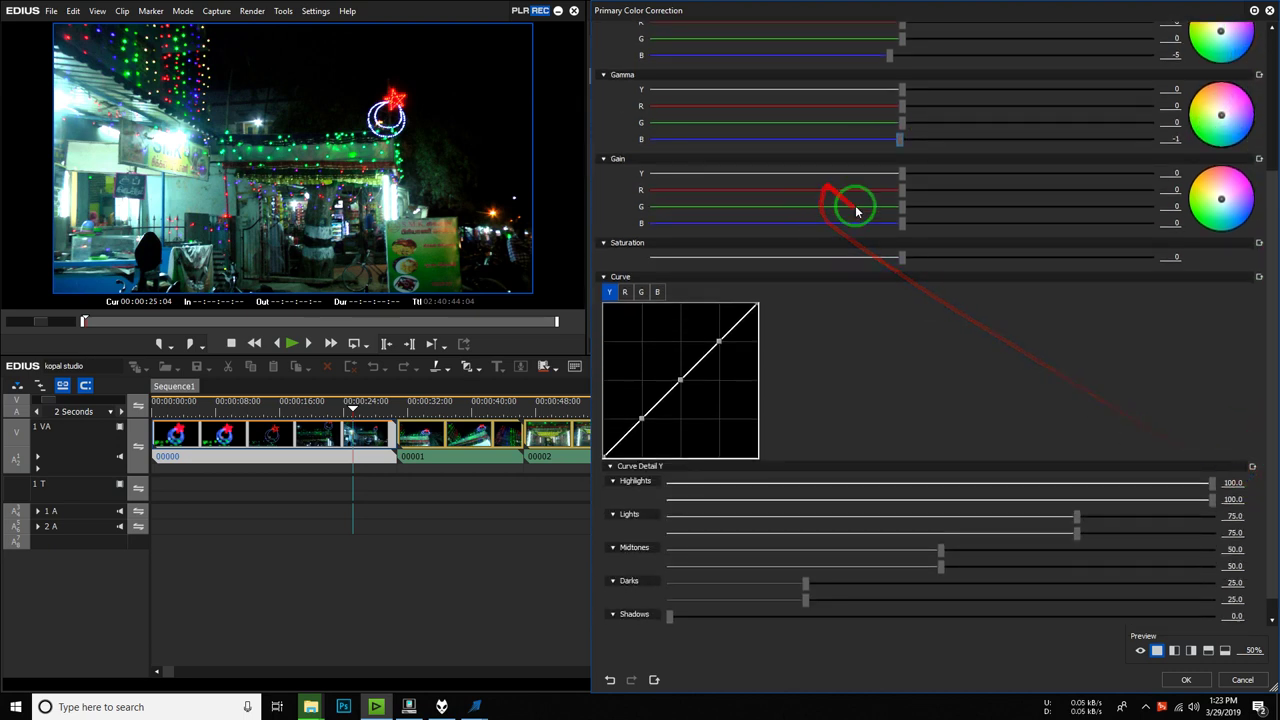
mouse_move(891, 224)
left_mouse_down()
mouse_move(857, 216)
mouse_move(879, 220)
left_mouse_up()
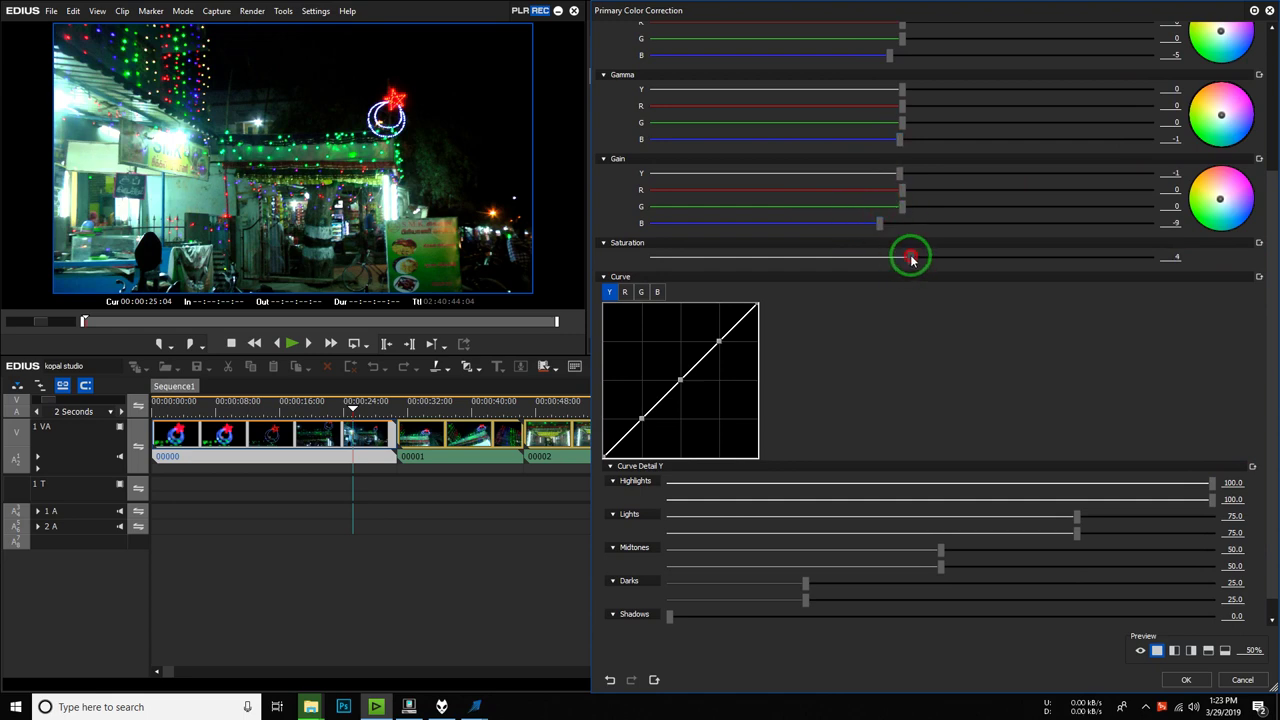
left_click(904, 257)
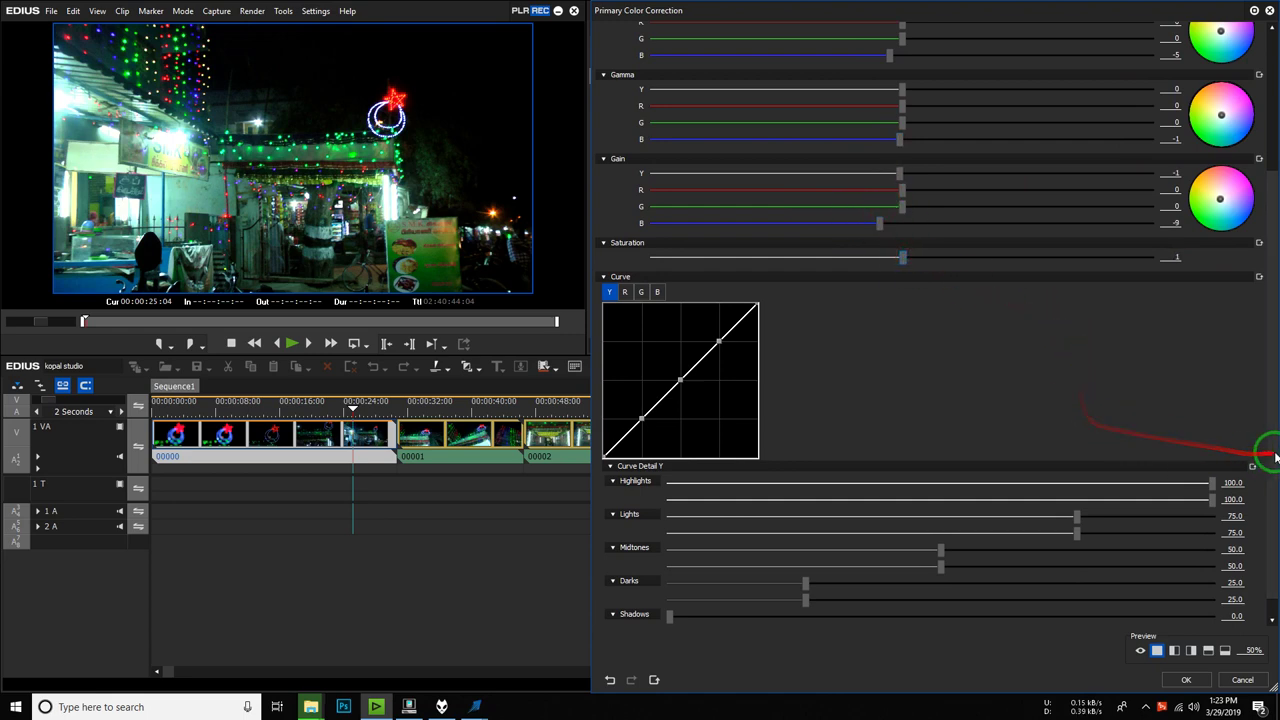
- Set the white balance tint to -46 and accept the primary color correction
scroll(1272, 432, "up", 10)
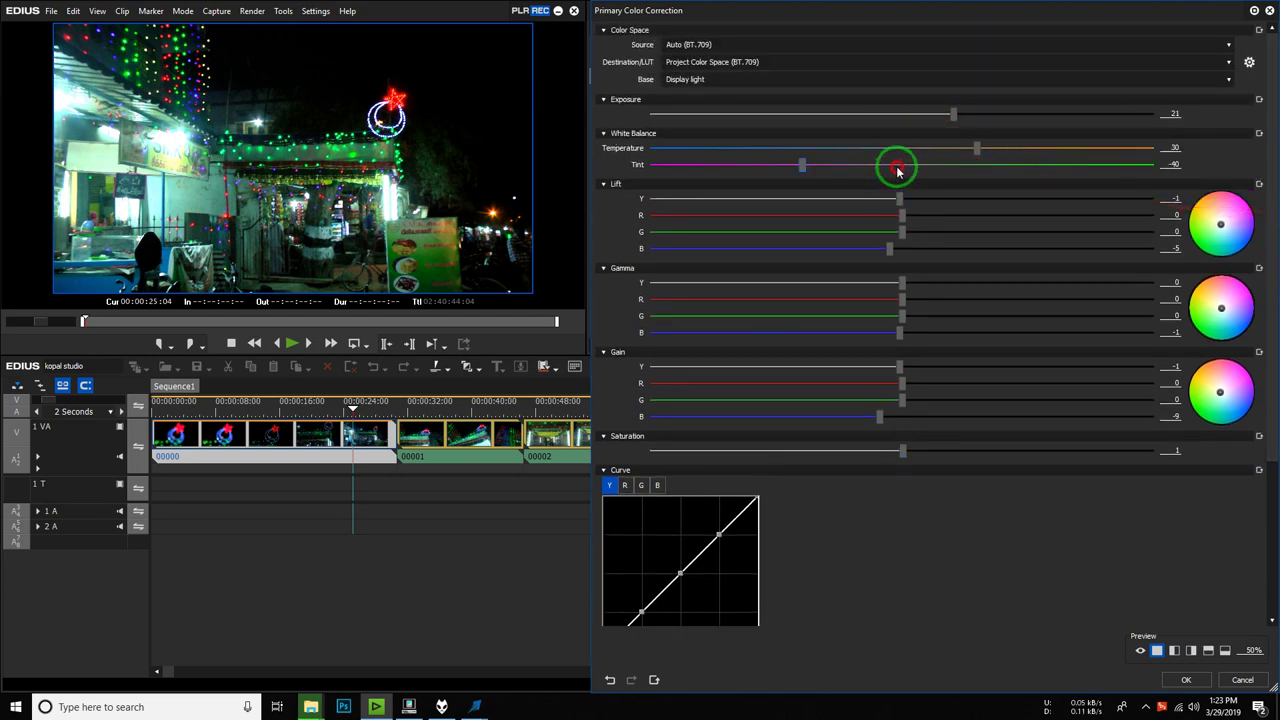
left_click_drag(897, 170, 808, 180)
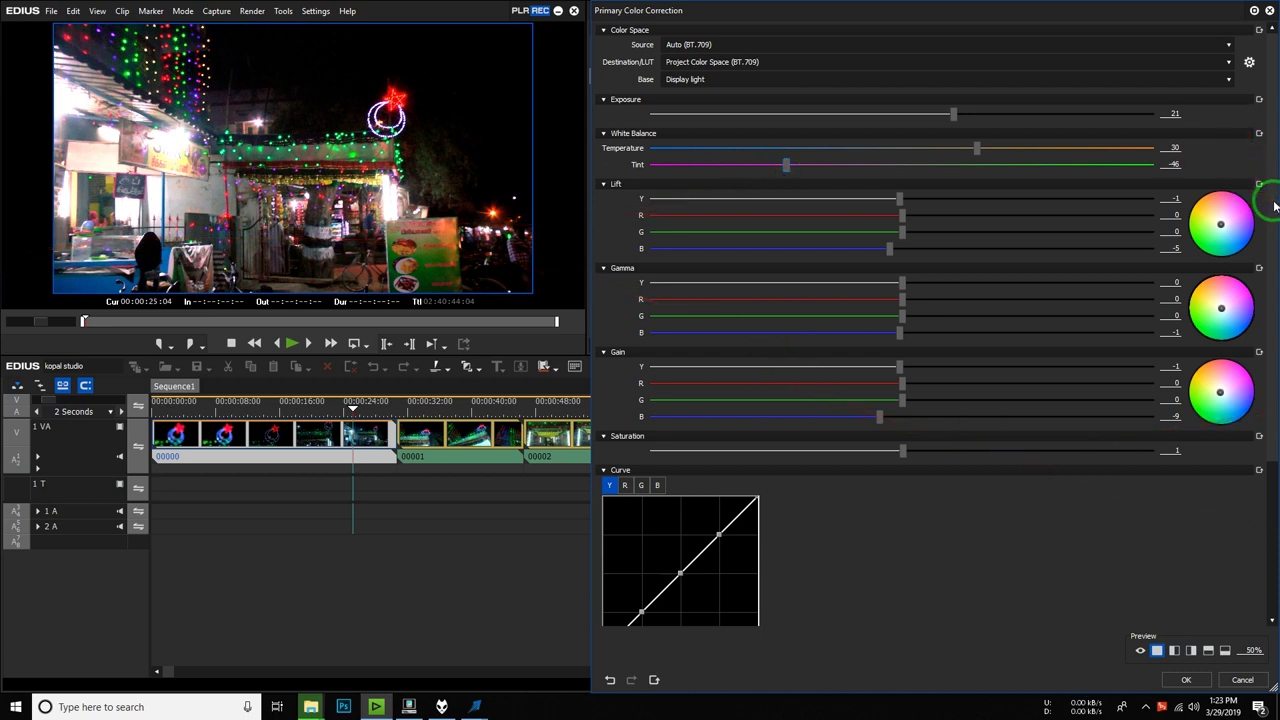
left_click_drag(1274, 205, 1266, 400)
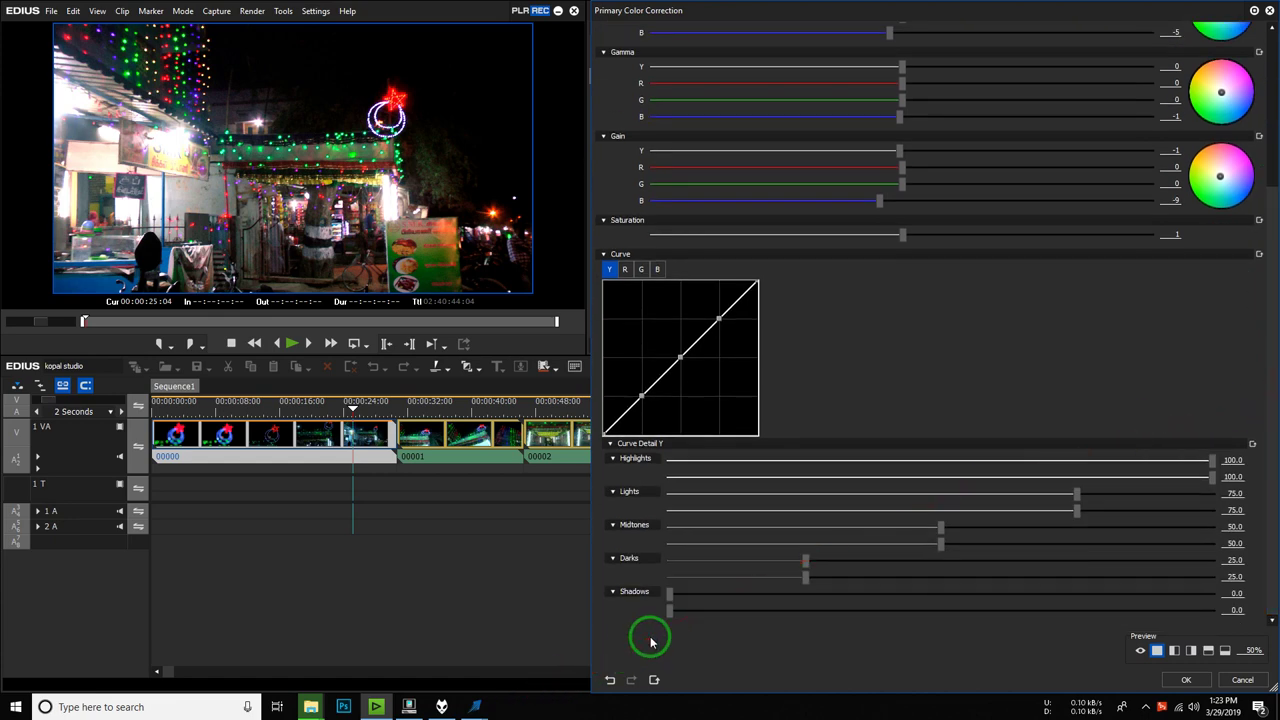
left_click(1183, 681)
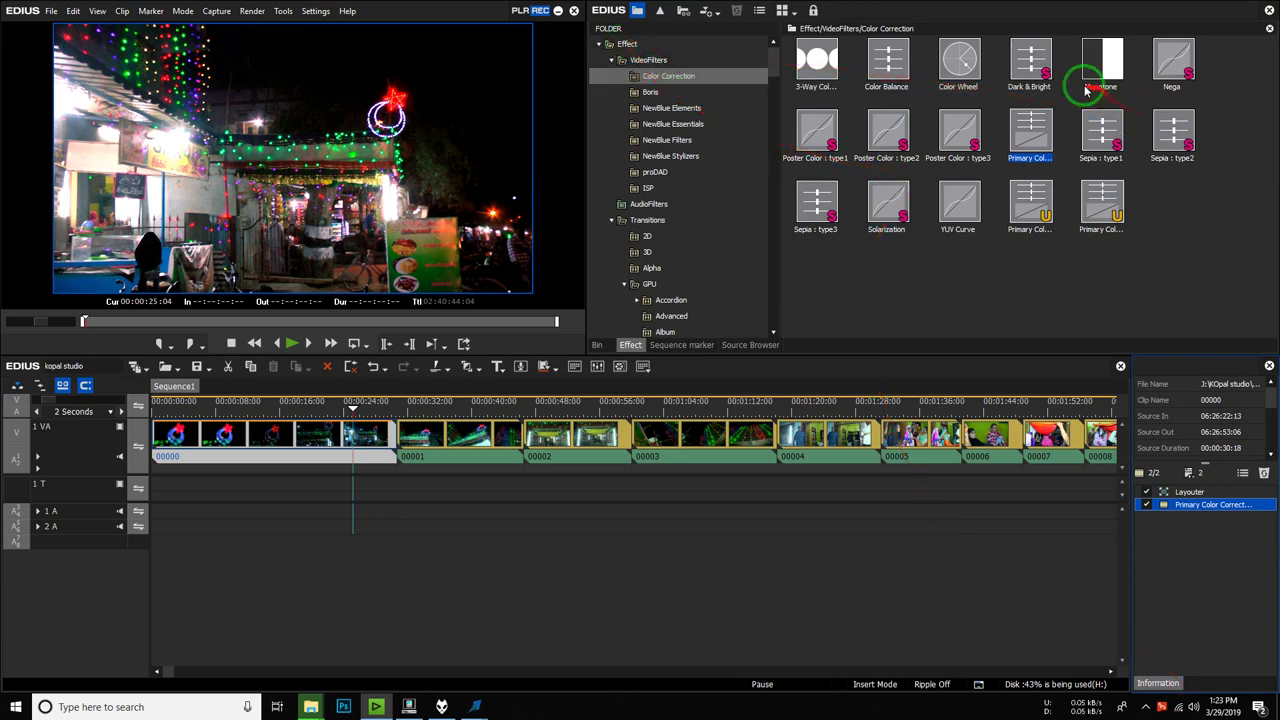
- Try the Color Balance filter on clip 00000, cancel its settings, and delete it from the clip's effects
left_click_drag(893, 65, 343, 447)
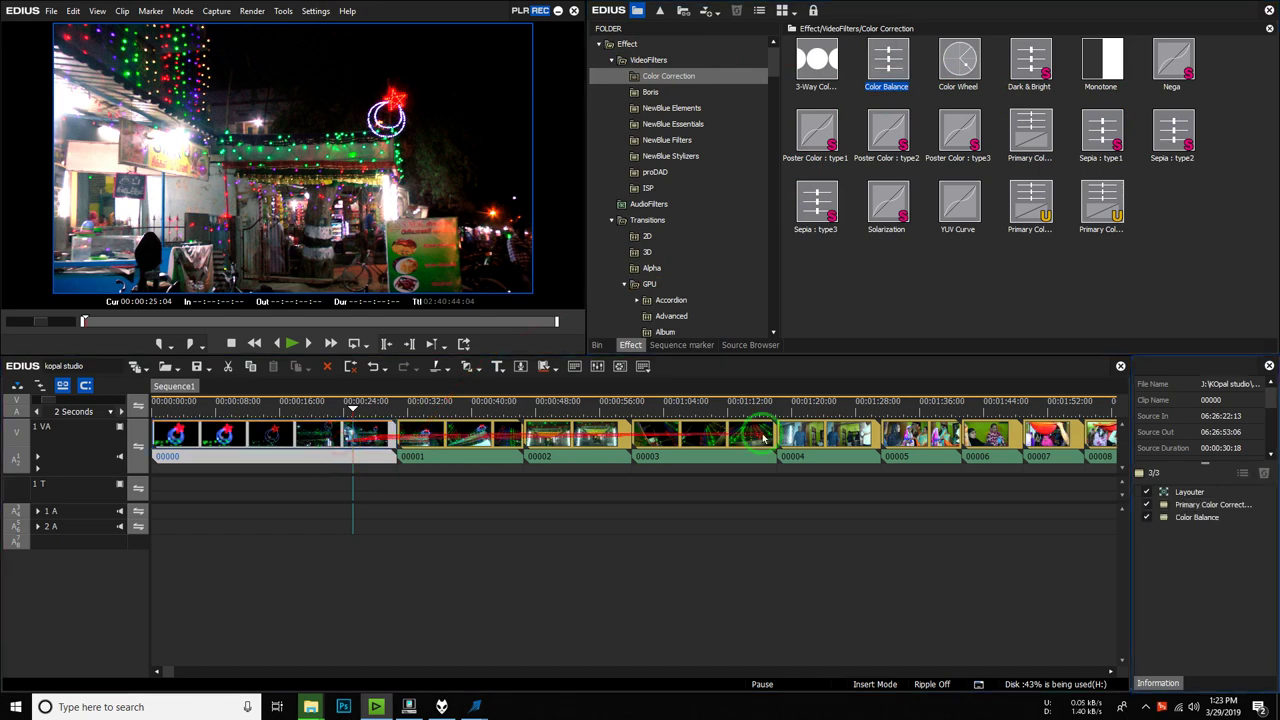
left_click(1226, 518)
double_click(1227, 520)
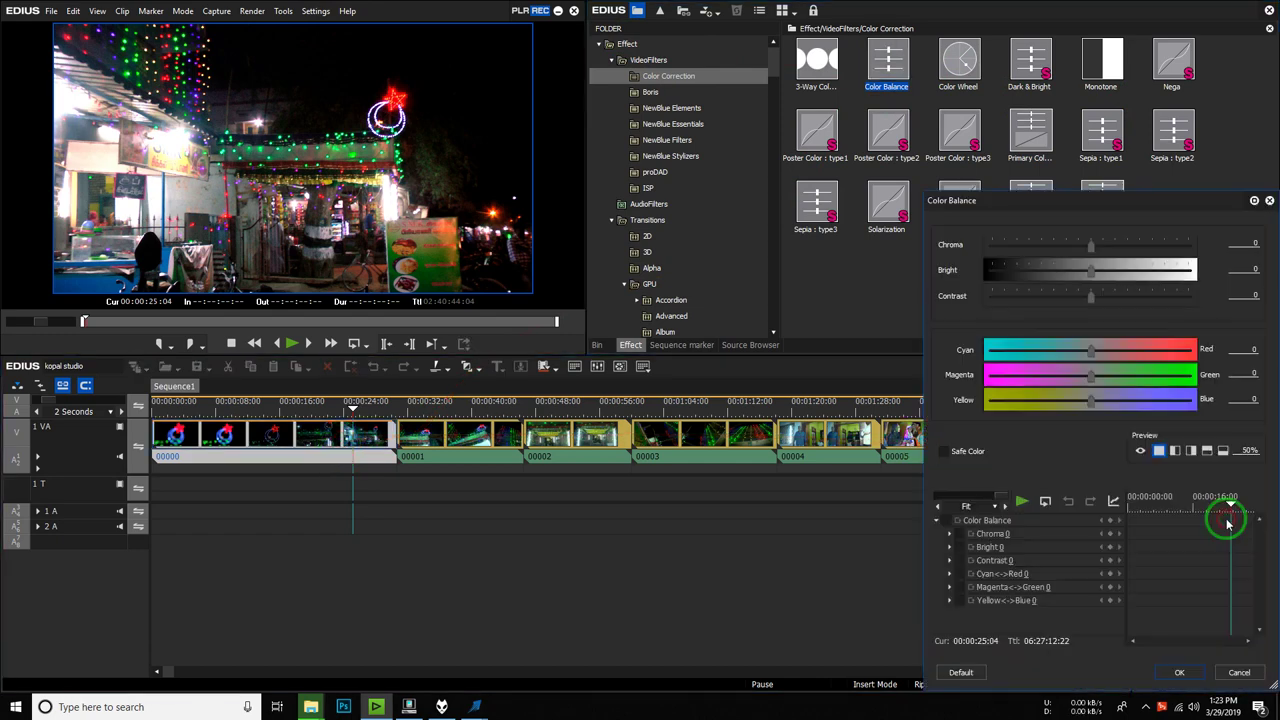
left_click_drag(1093, 201, 897, 165)
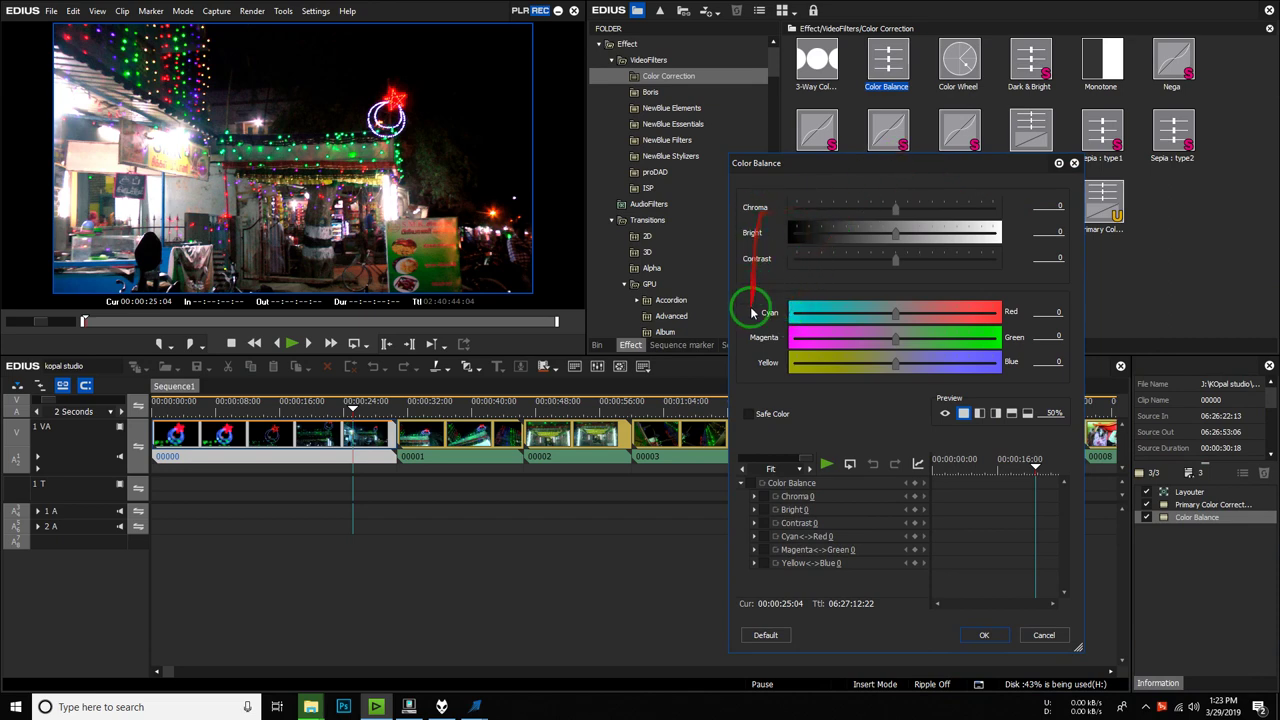
left_click(1044, 635)
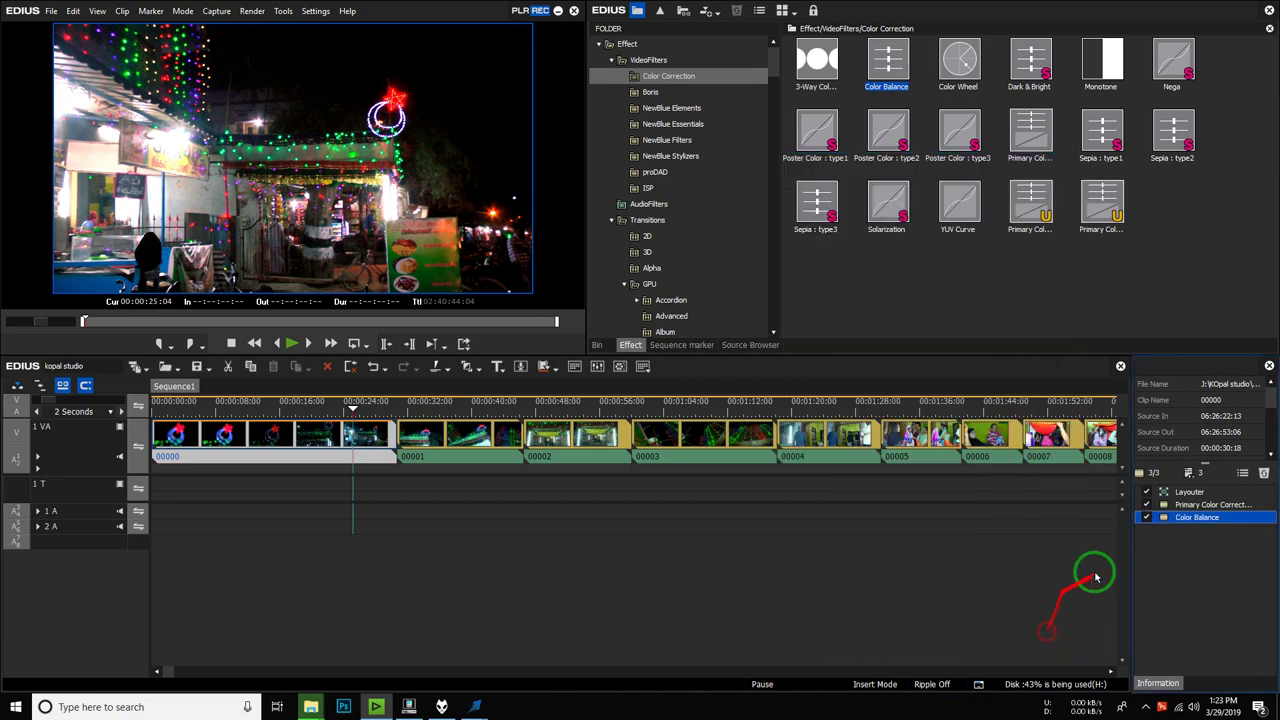
left_click(1263, 475)
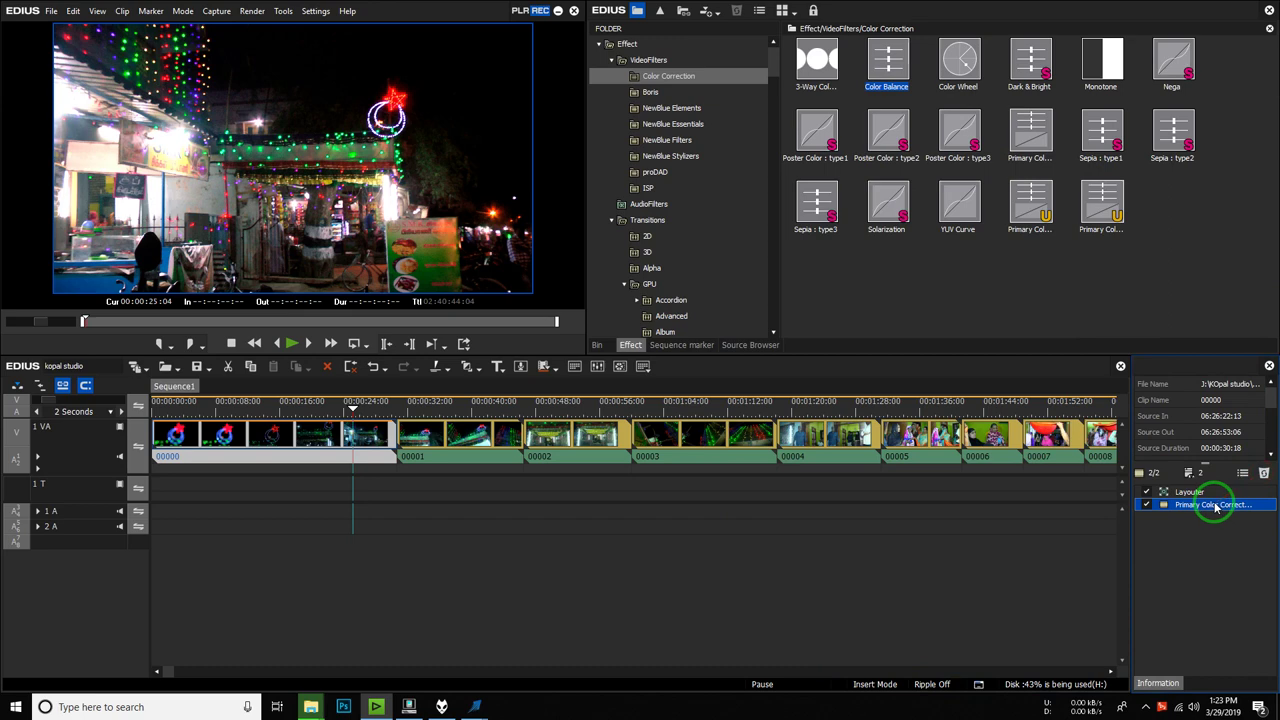
- Reopen clip 00000's Primary Color Correction and compare the filtered and original image using the full-screen and left-half previews
double_click(1215, 505)
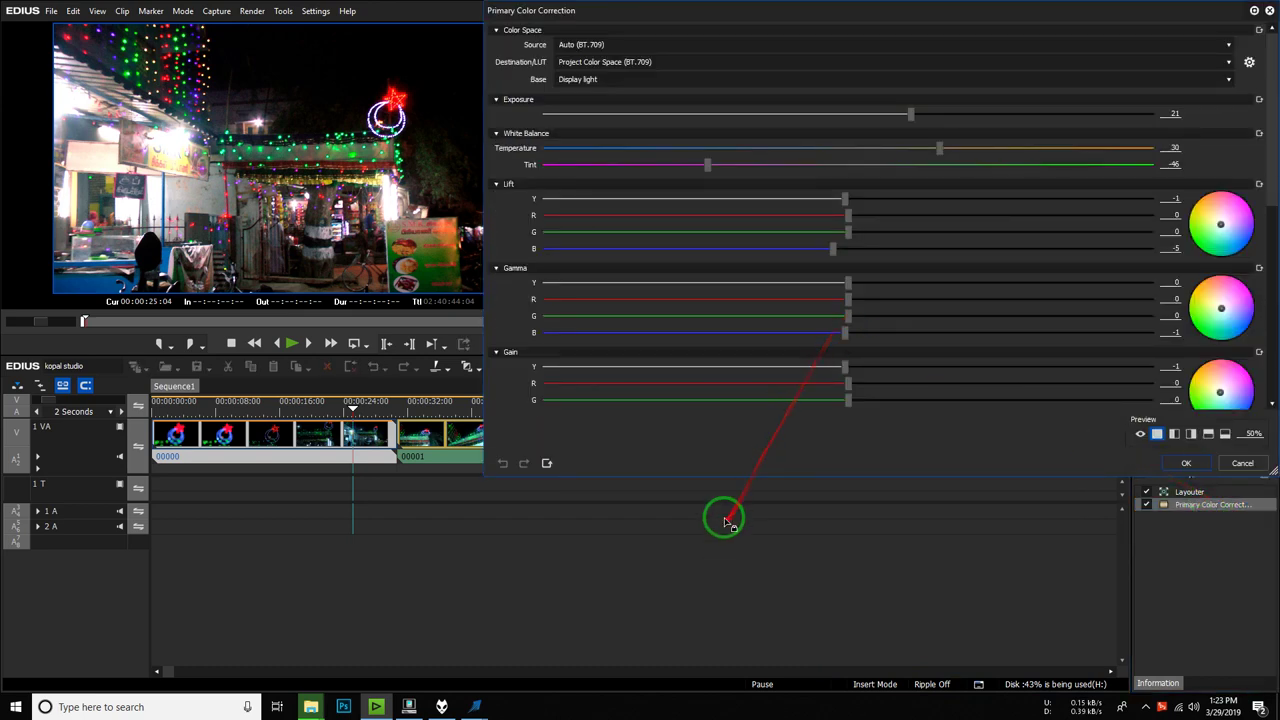
left_click_drag(725, 474, 689, 690)
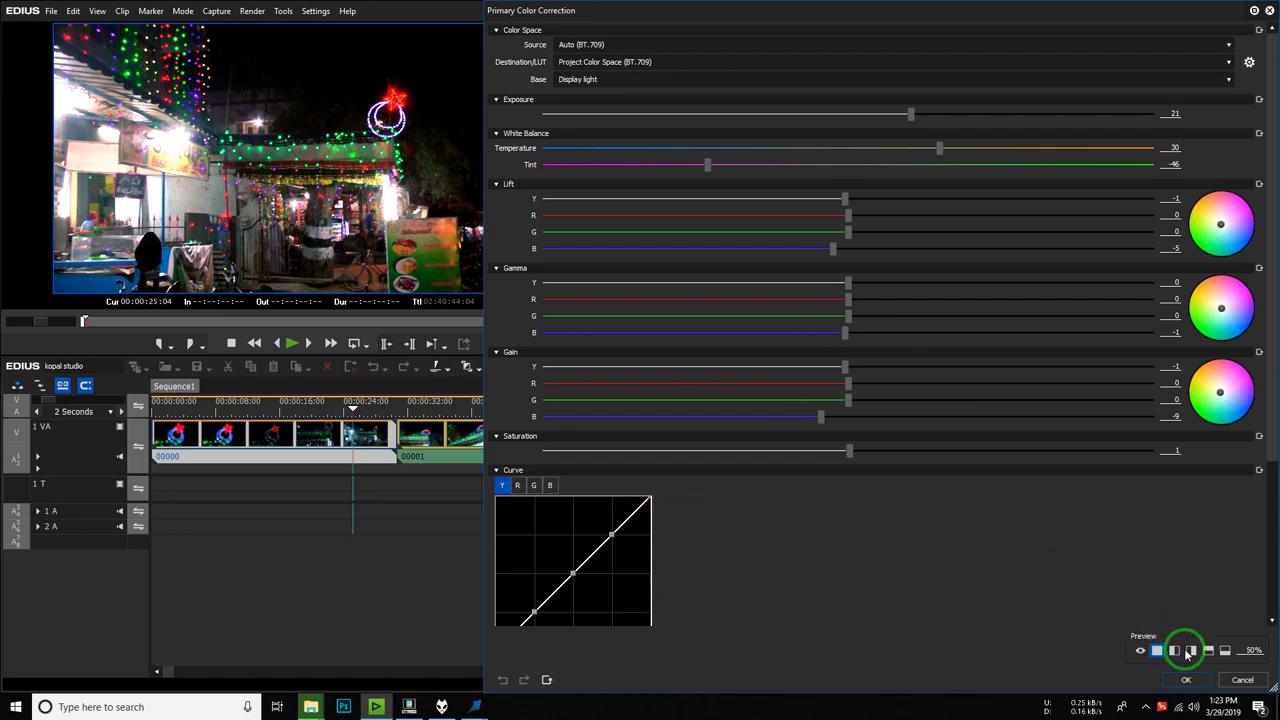
left_click(1176, 651)
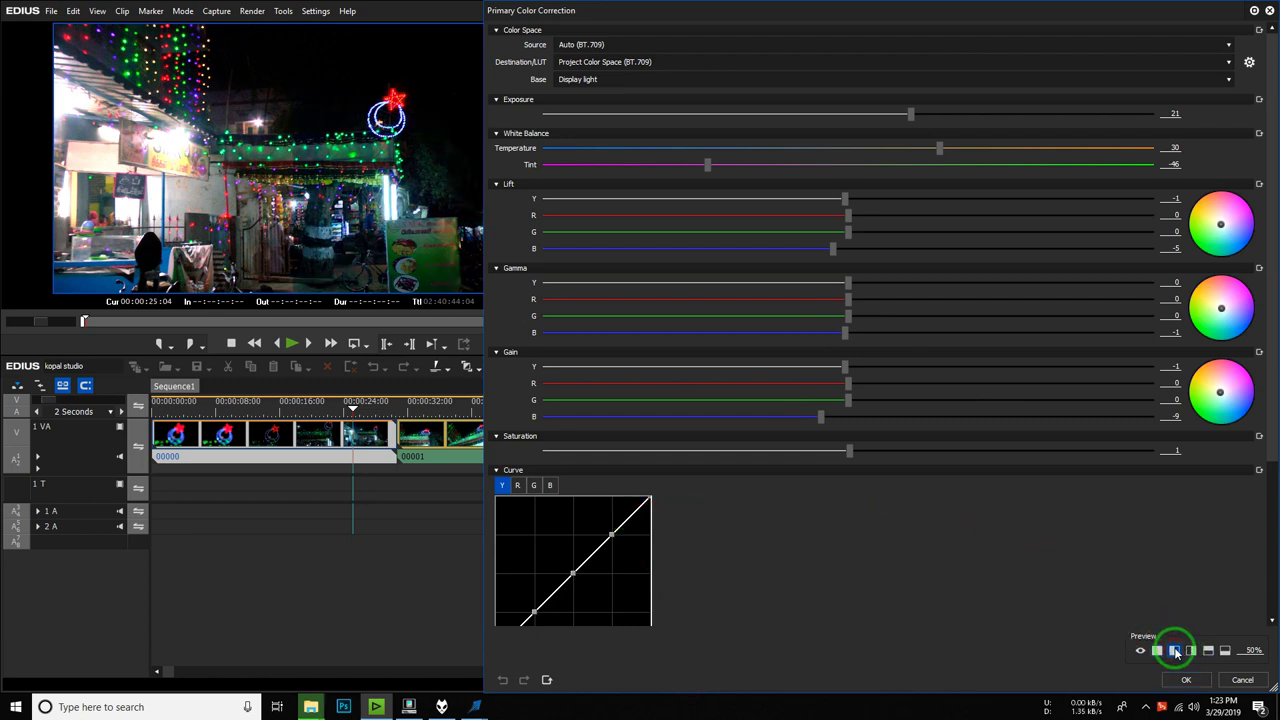
left_click(1158, 651)
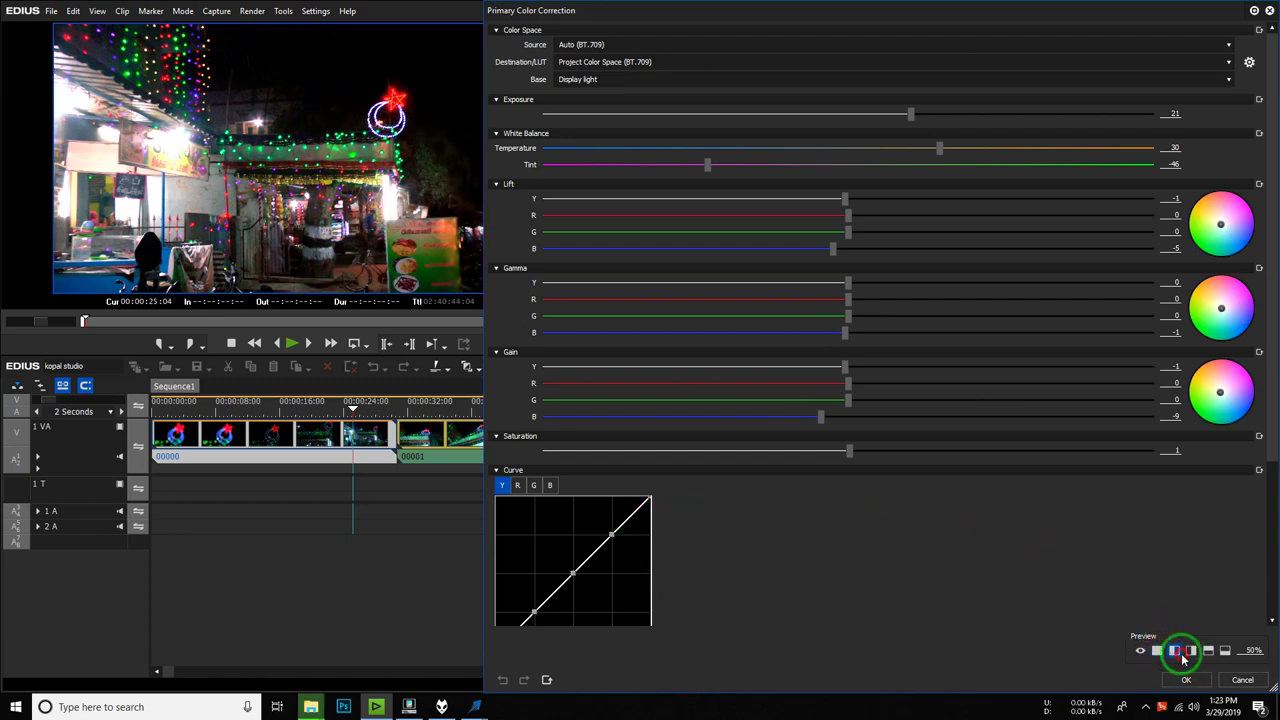
left_click(1175, 651)
left_click(1189, 651)
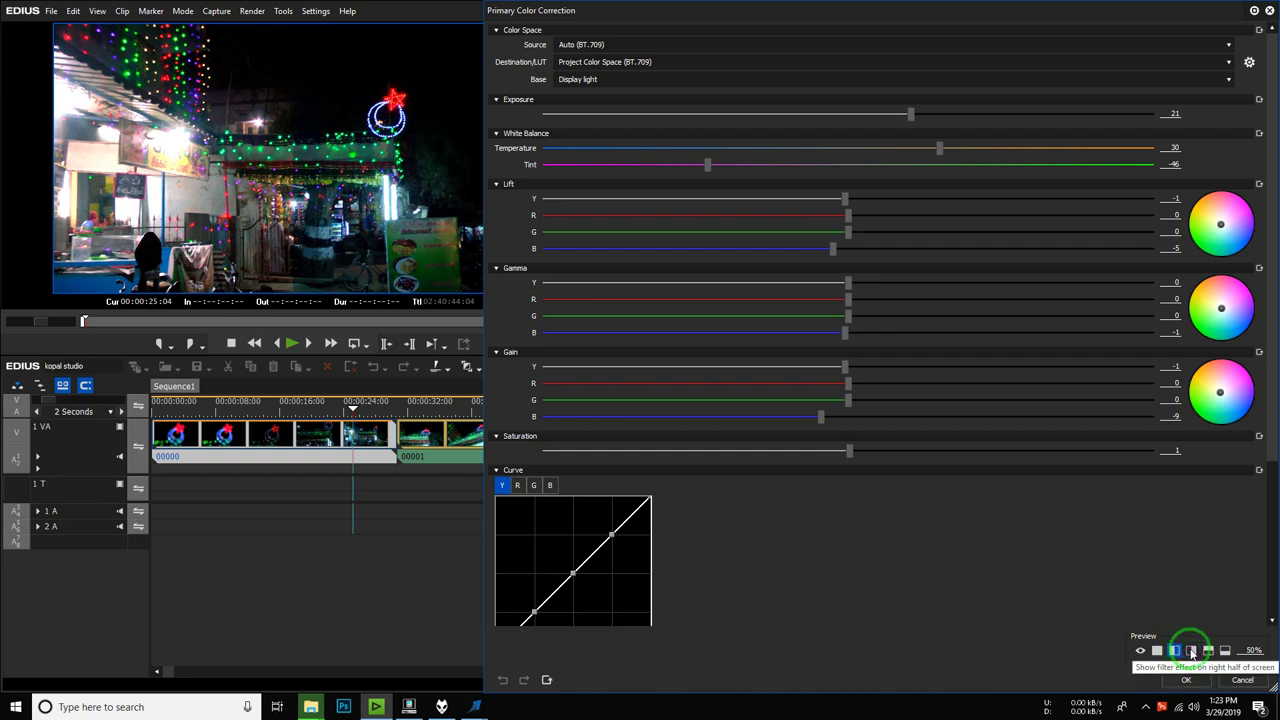
left_click(1172, 651)
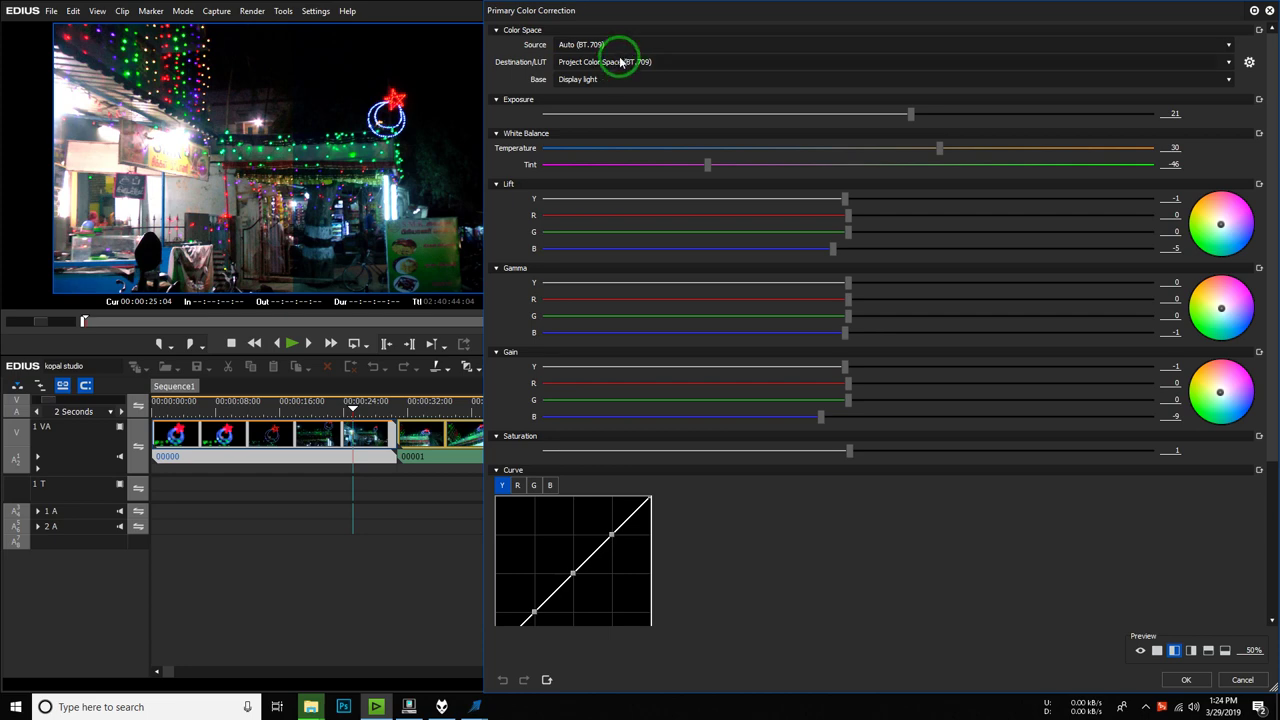
left_click(1183, 680)
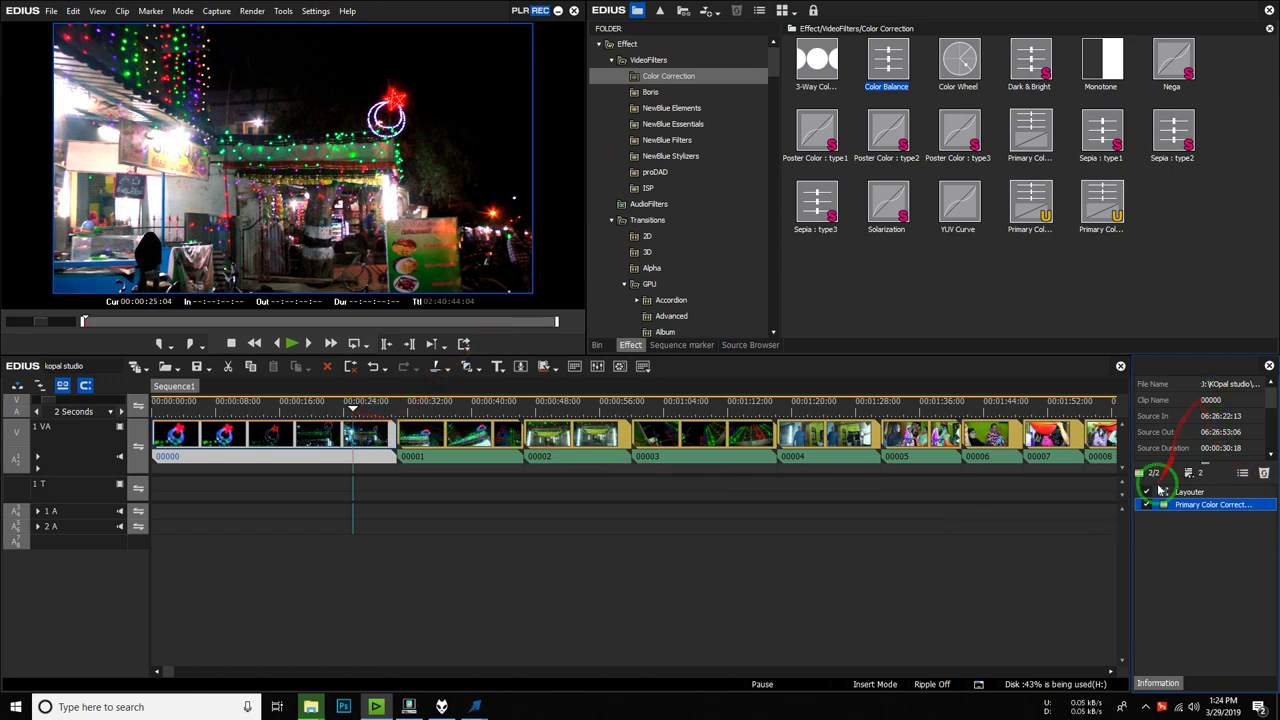
- Switch clip 00000's Primary Color Correction off and on repeatedly to compare the picture before and after, leaving it enabled
left_click(1147, 505)
left_click(1147, 505)
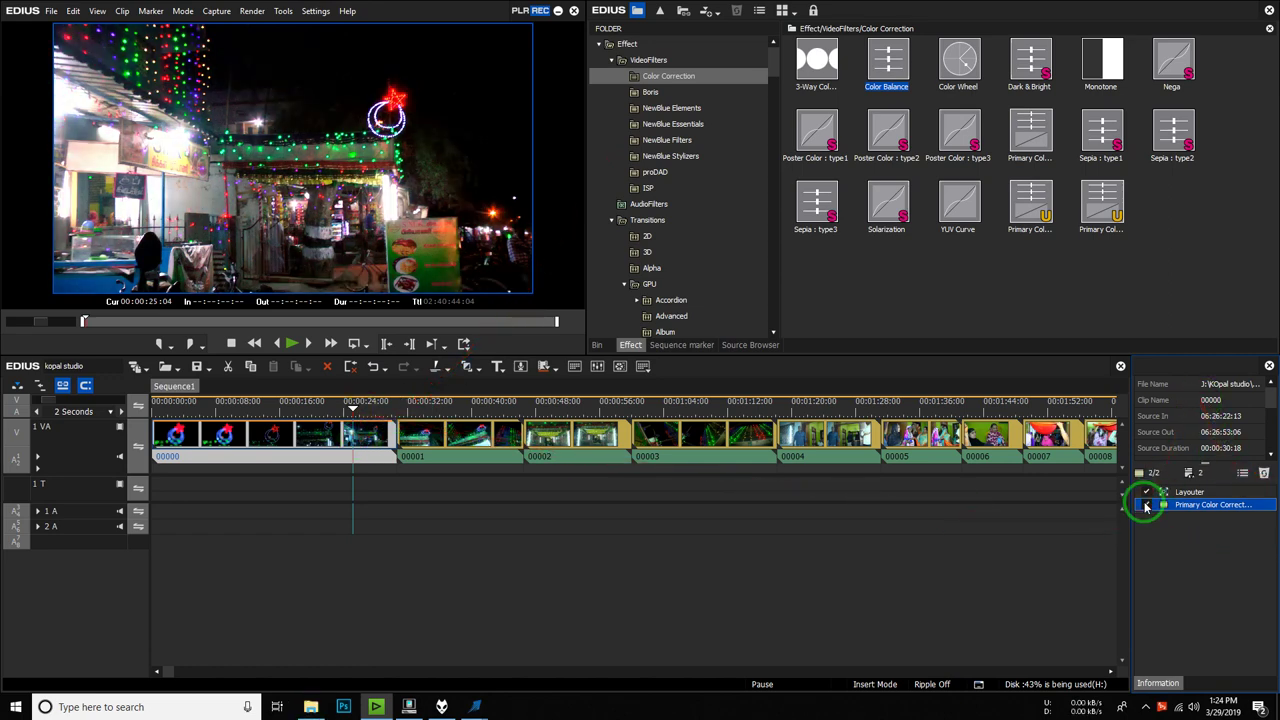
left_click(1147, 505)
left_click(1147, 505)
left_click(1147, 505)
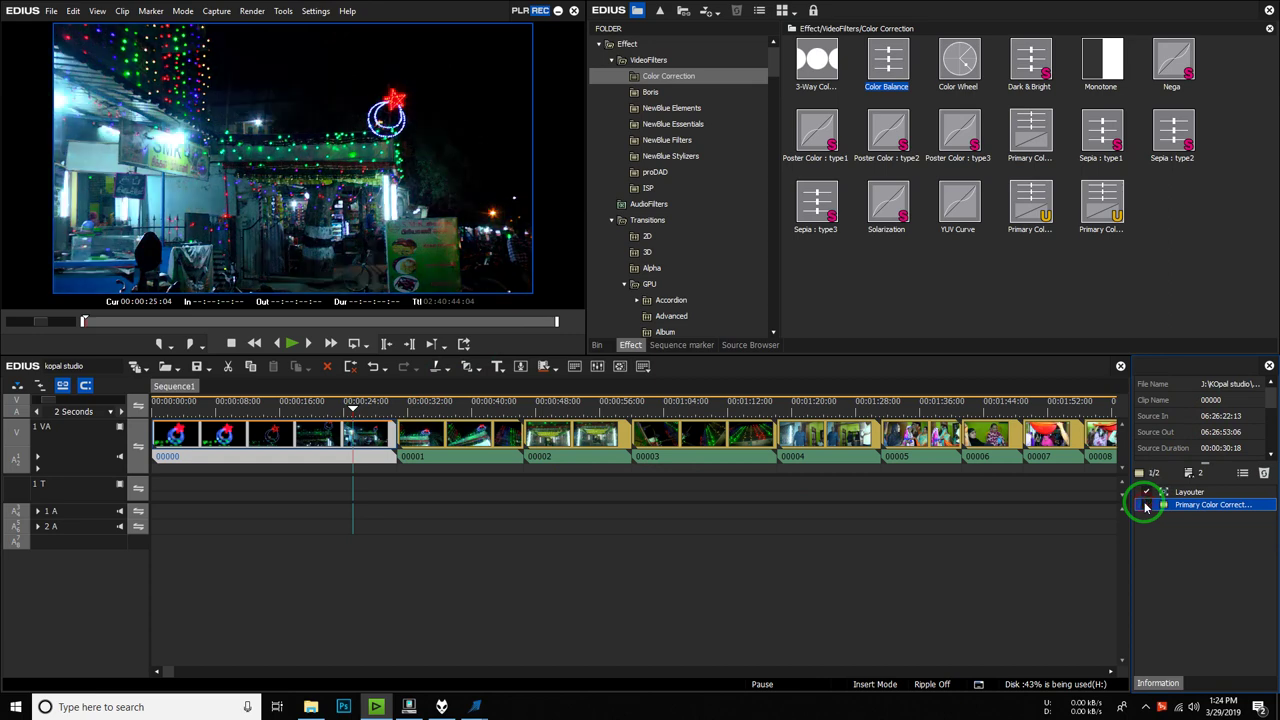
left_click(1147, 505)
left_click(1147, 505)
left_click(1147, 505)
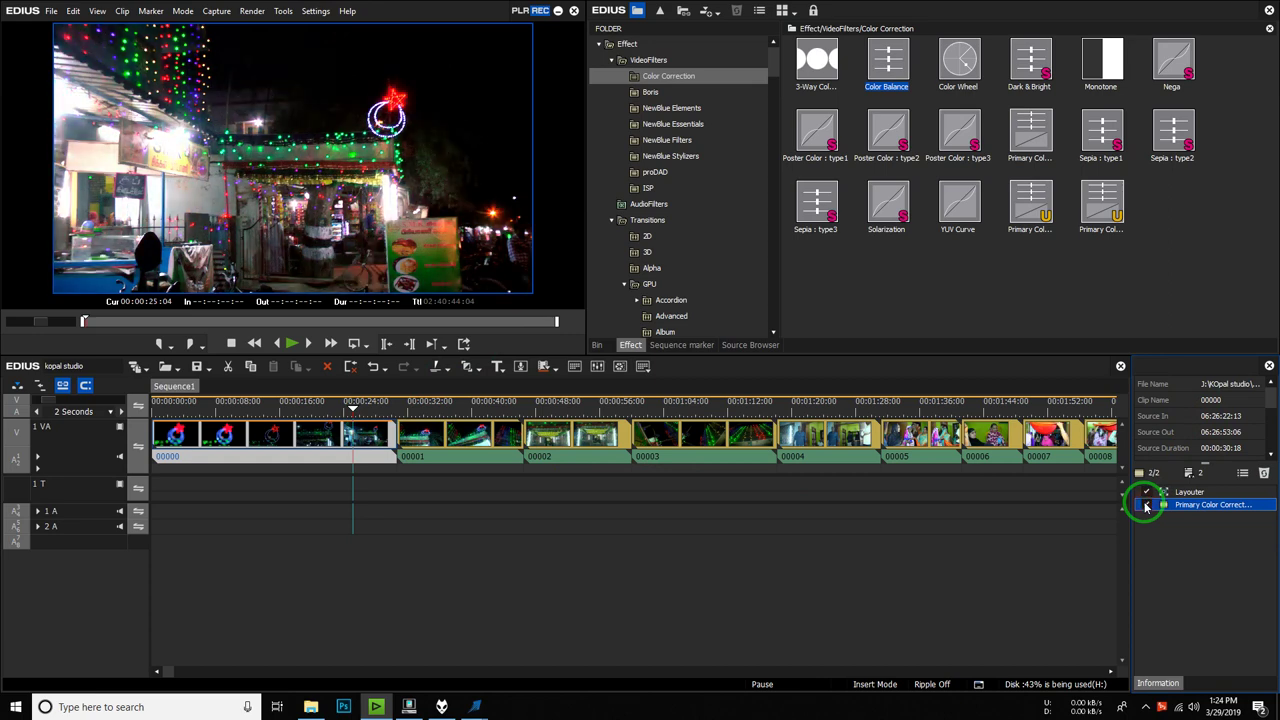
- Select clips 00000 through 00004 and apply the adjusted Primary Color Correction from clip 00000 to all of them
left_click(447, 400)
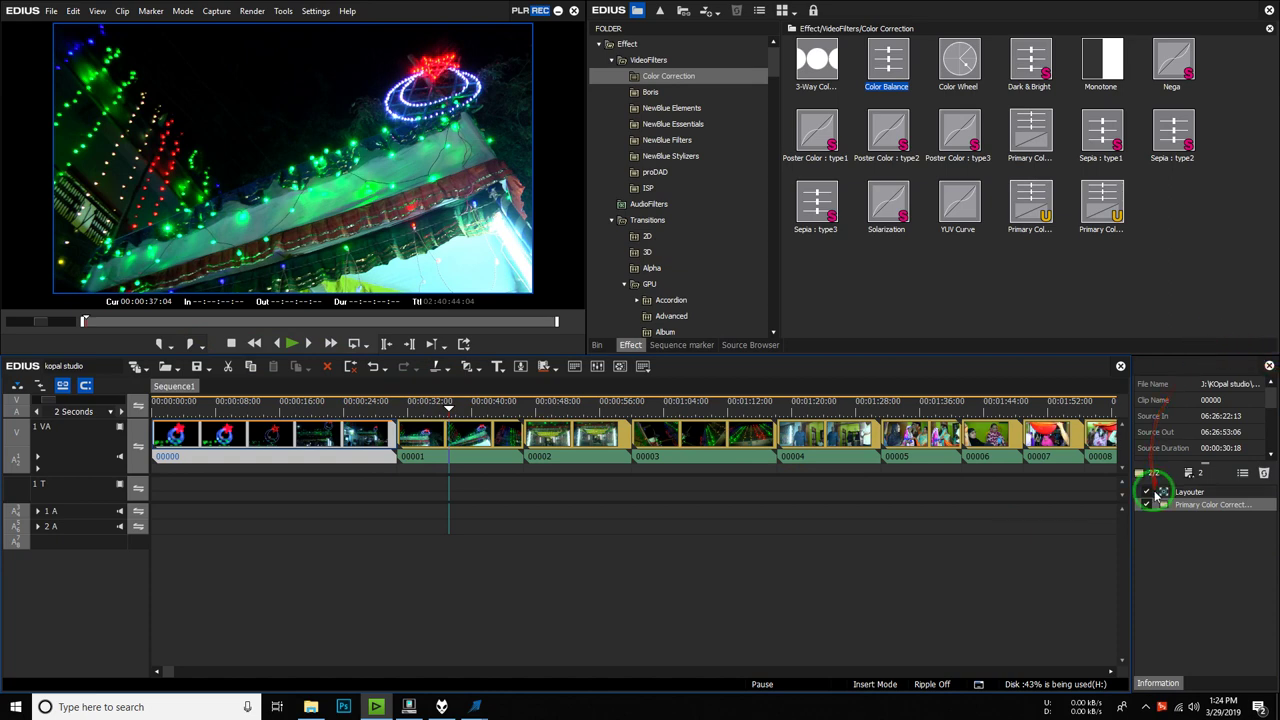
left_click_drag(520, 470, 855, 440)
left_click_drag(1160, 506, 615, 437)
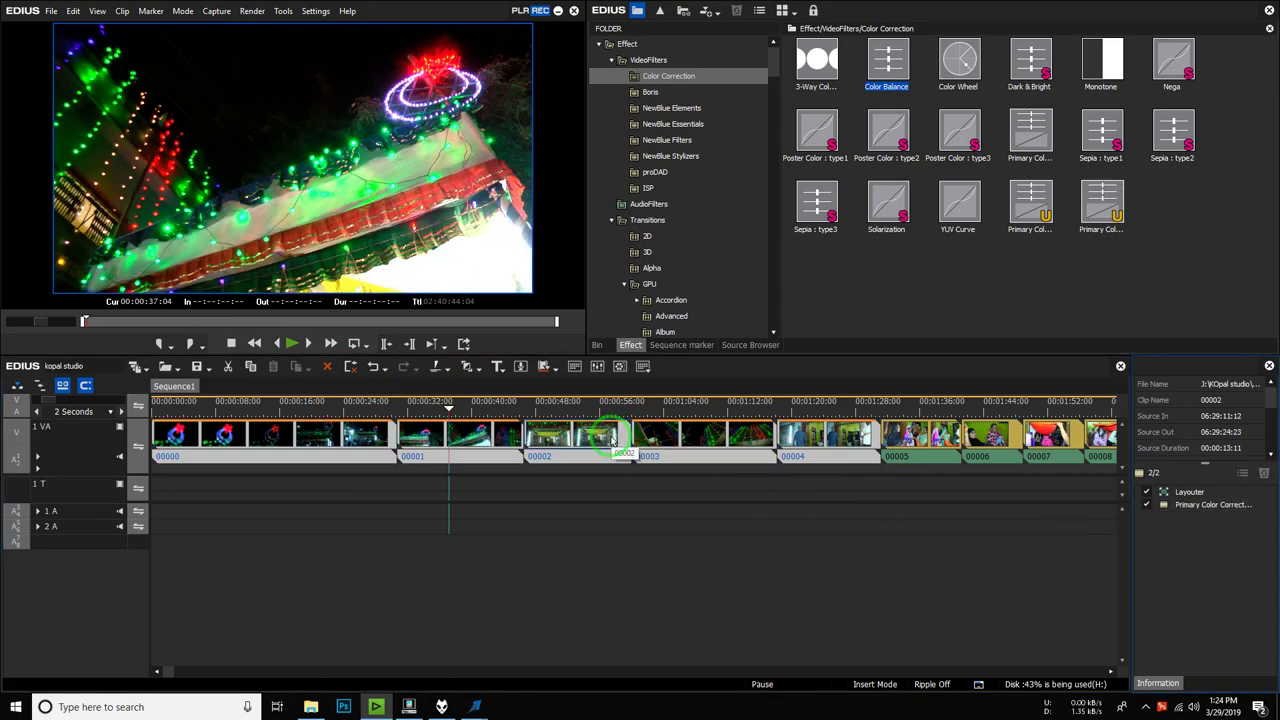
- Scrub through the corrected clips to 00:01:38:00 and bring the following clips on the timeline into view
left_click_drag(403, 407, 933, 509)
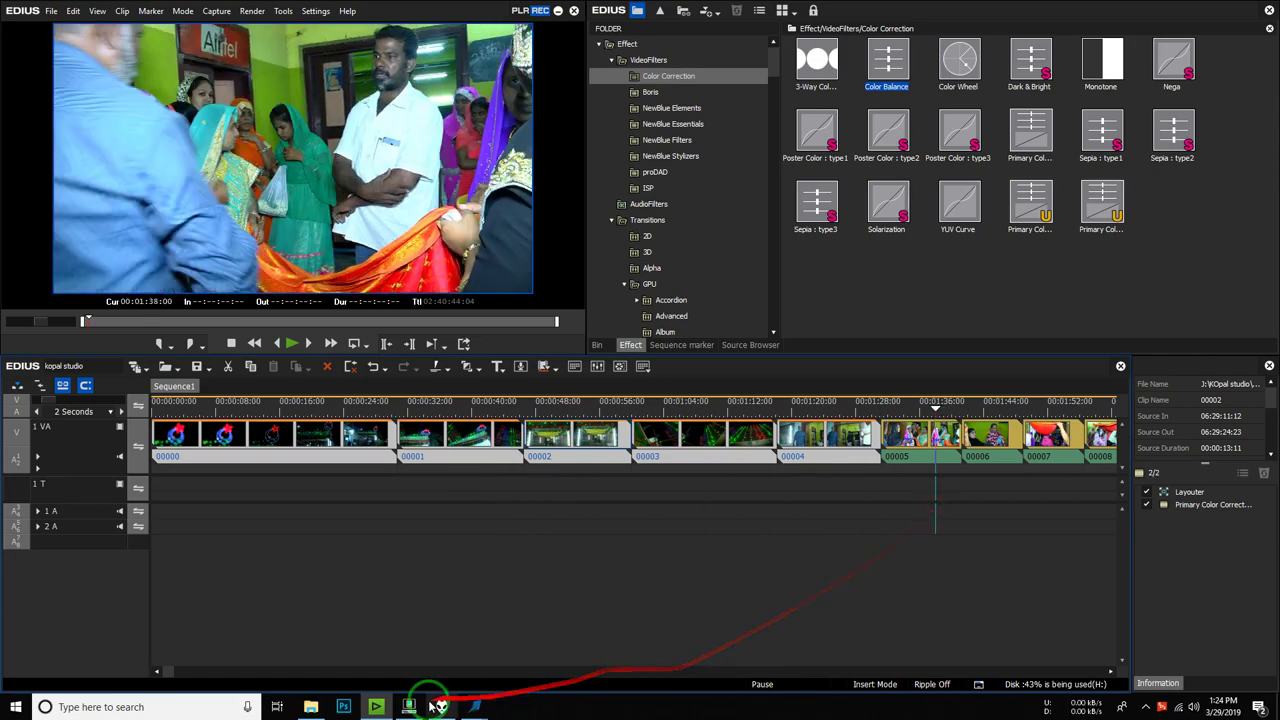
left_click_drag(163, 678, 172, 677)
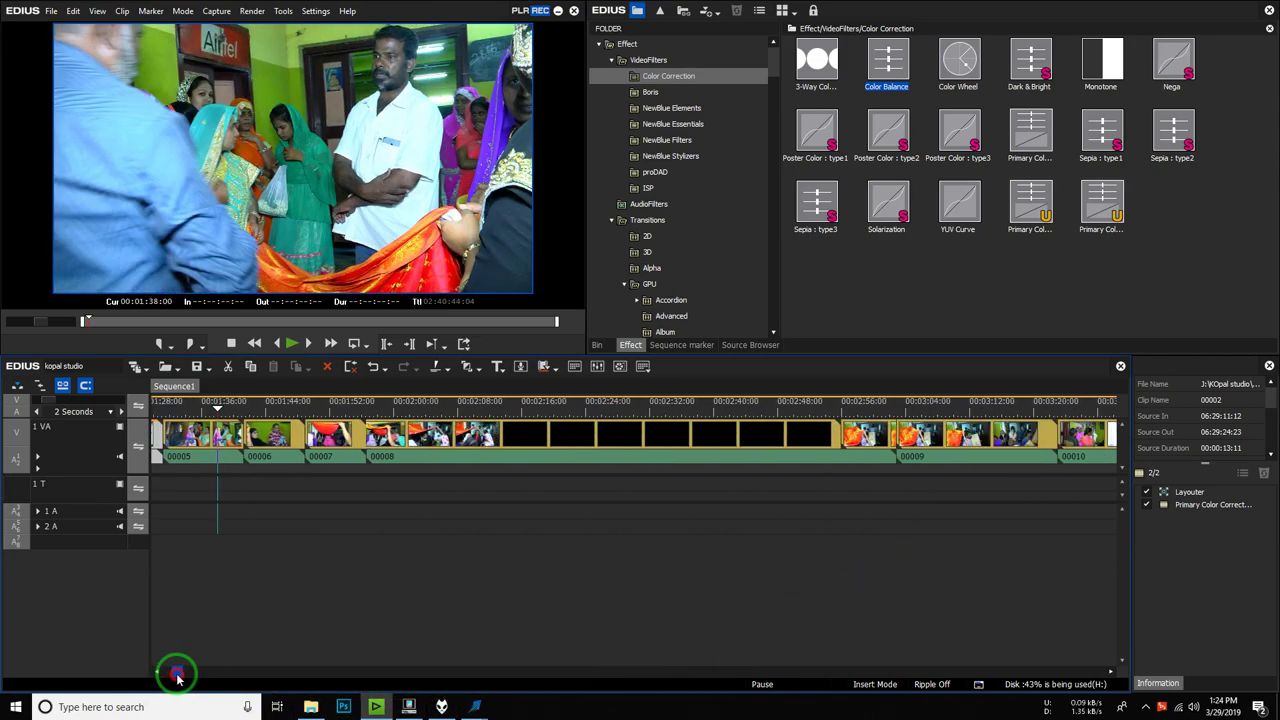
- Apply Primary Color Correction to clip 00006 with exposure 5, temperature 18 and tint -26
left_click_drag(165, 408, 218, 433)
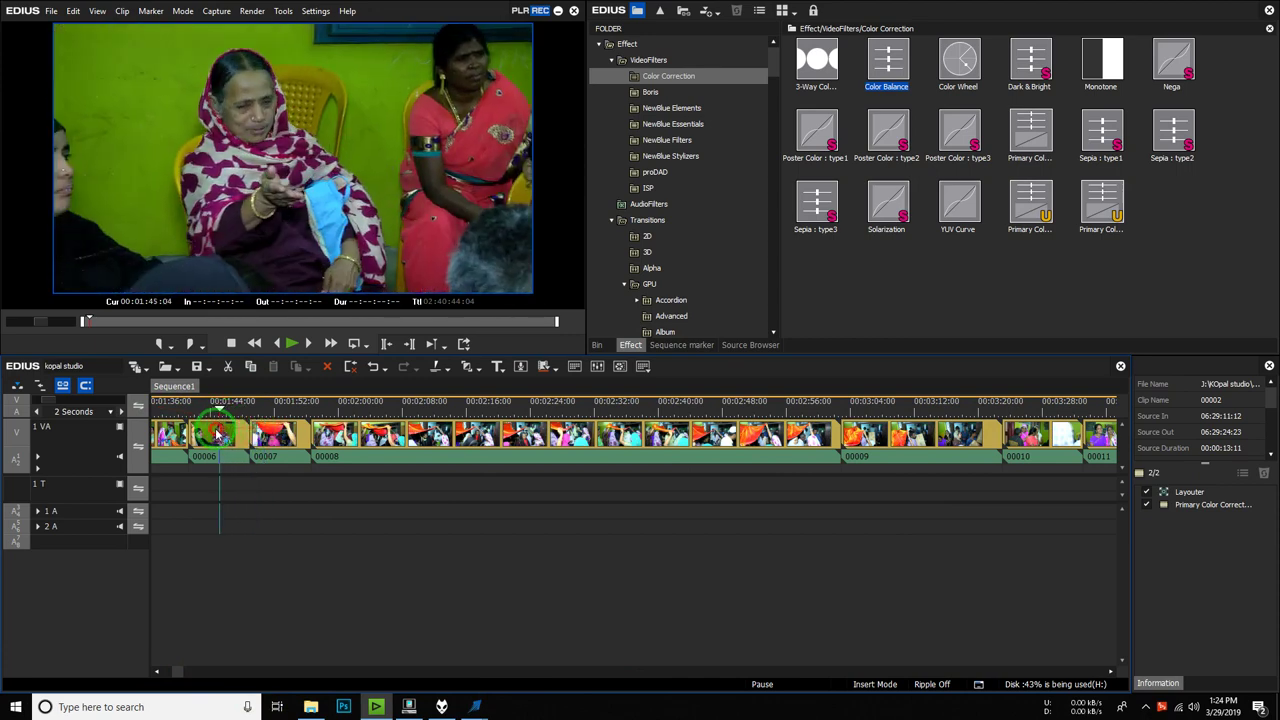
left_click(220, 437)
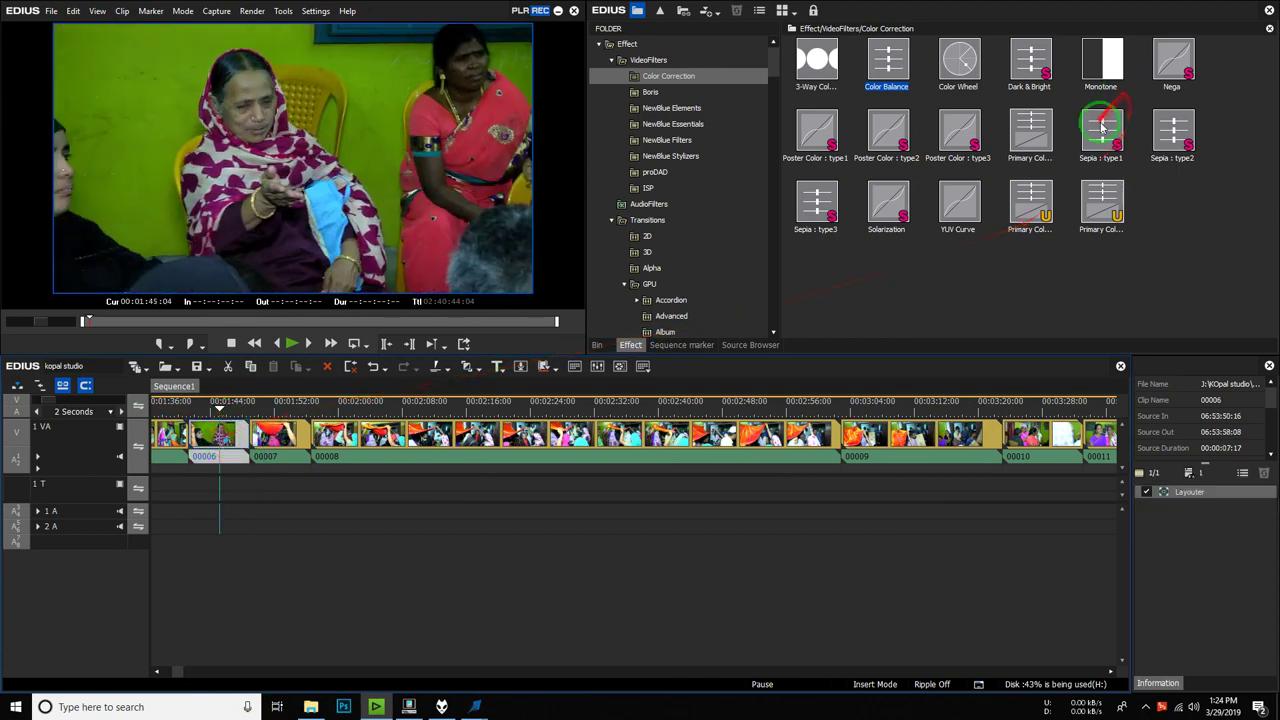
left_click_drag(1030, 140, 232, 437)
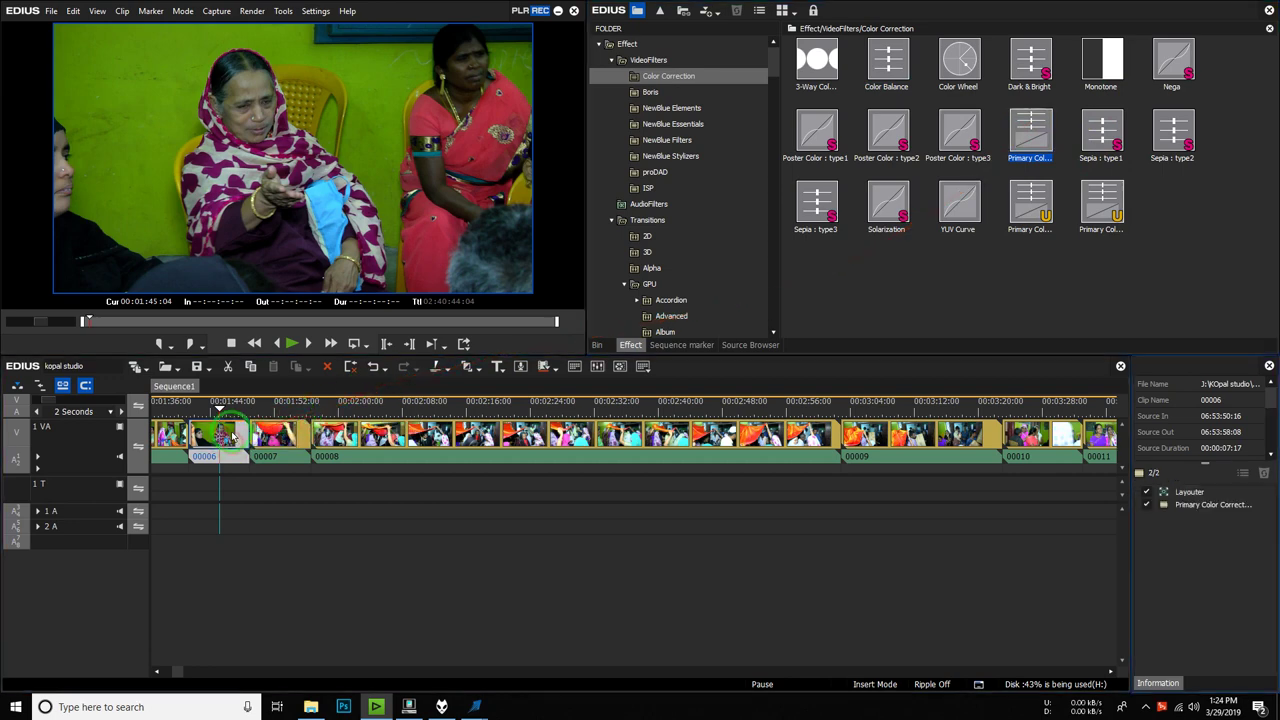
double_click(1207, 505)
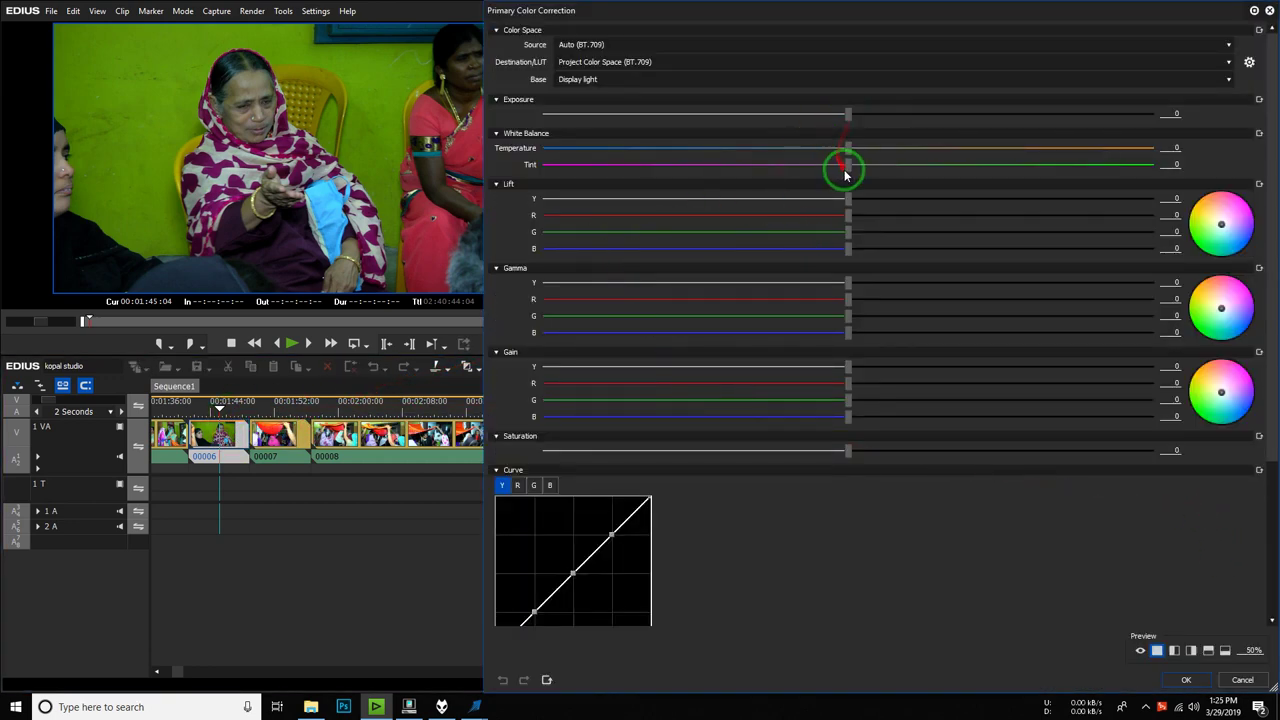
left_click_drag(847, 170, 767, 165)
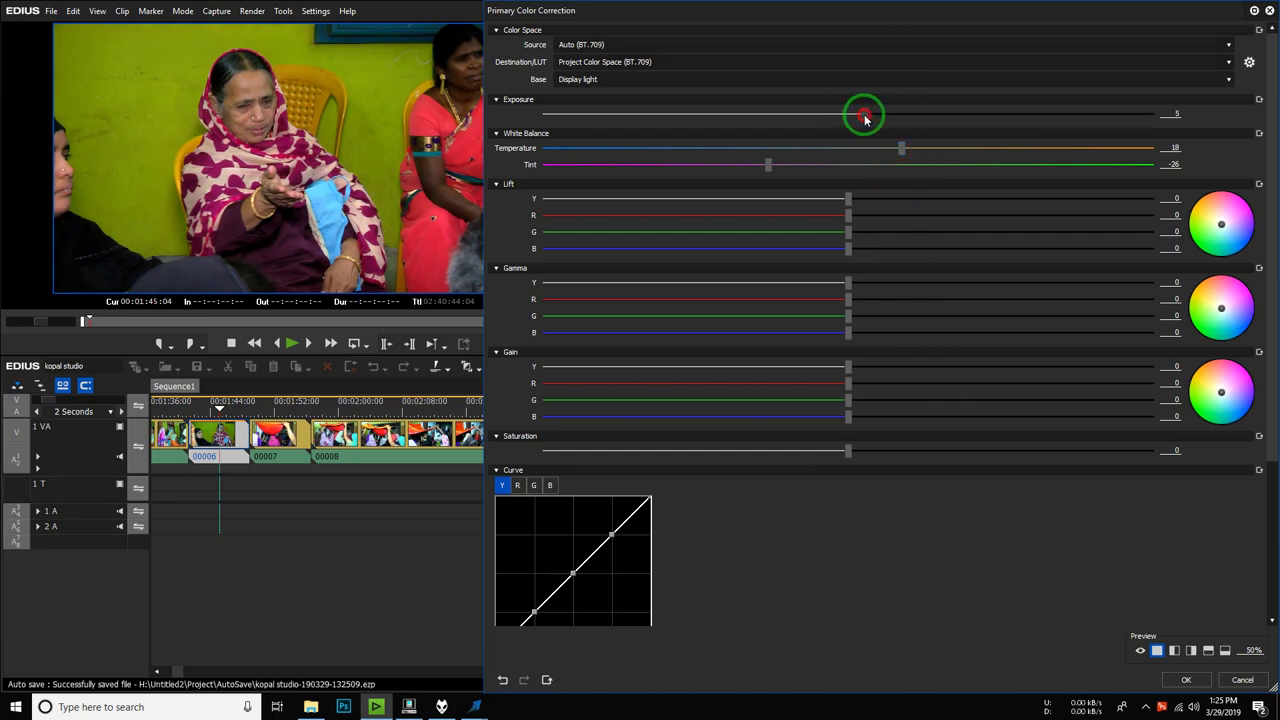
left_click(1184, 684)
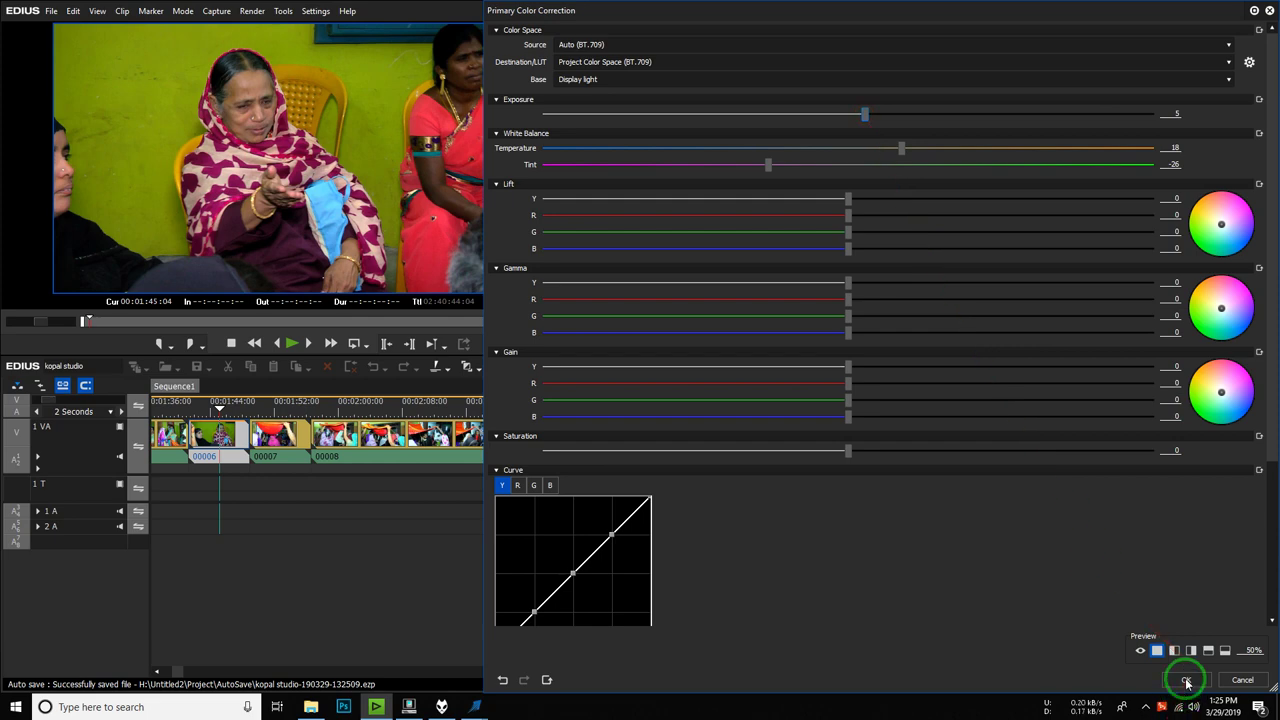
- Apply the Primary Color Correction filter to clip 00008 and move the playhead to 00:02:35:00 within it
left_click(288, 403)
left_click(290, 438)
left_click_drag(318, 410, 766, 412)
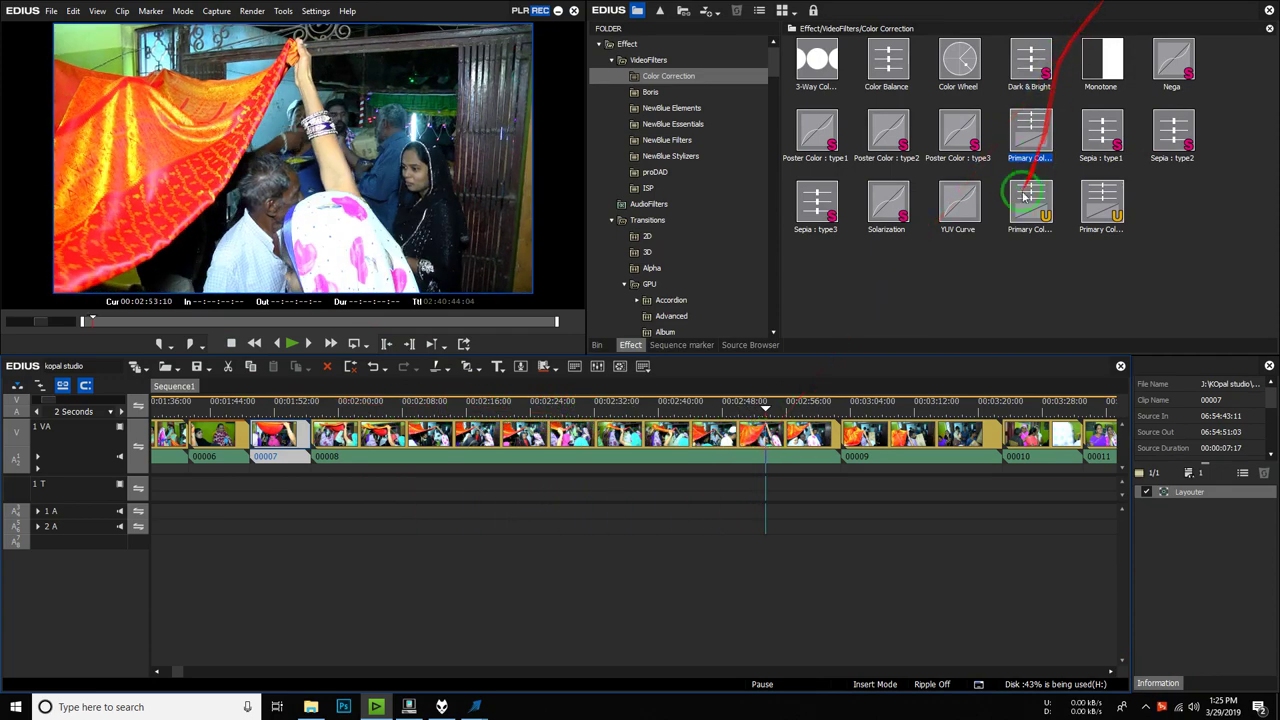
left_click_drag(1030, 135, 585, 437)
left_click(614, 402)
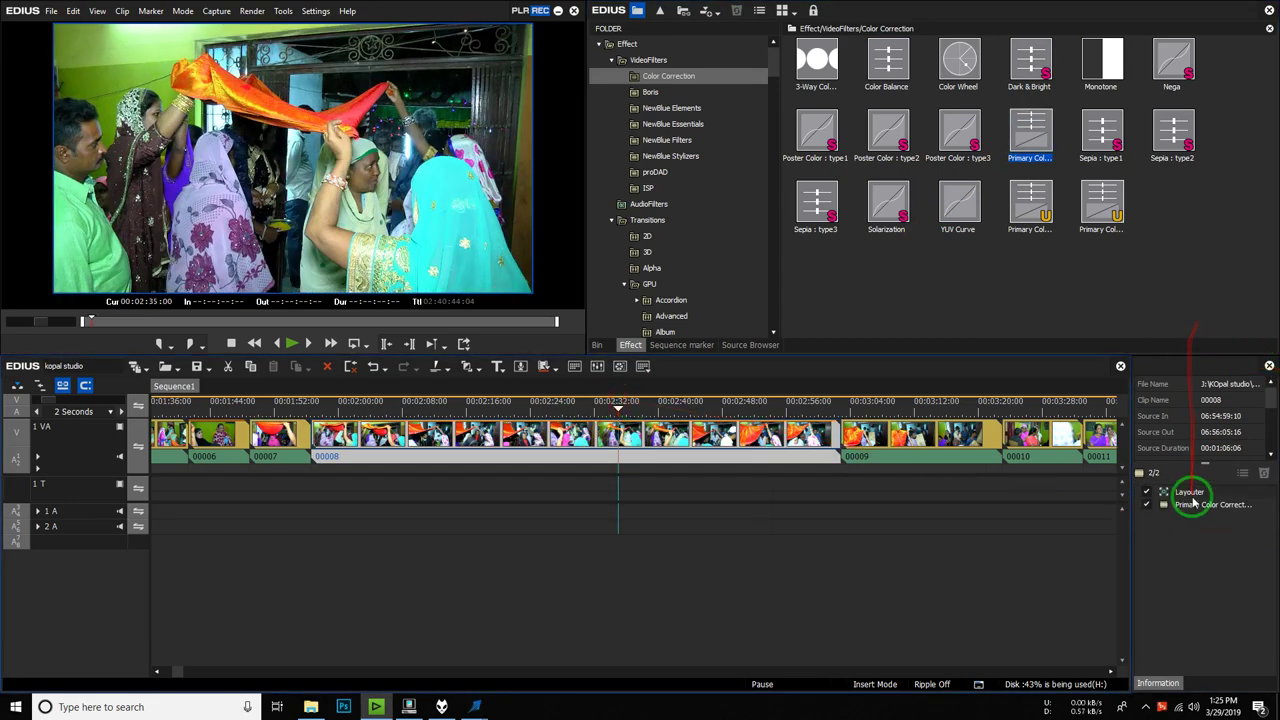
- Try several source color spaces in clip 00008's Primary Color Correction and set the source to BT.709
double_click(1190, 508)
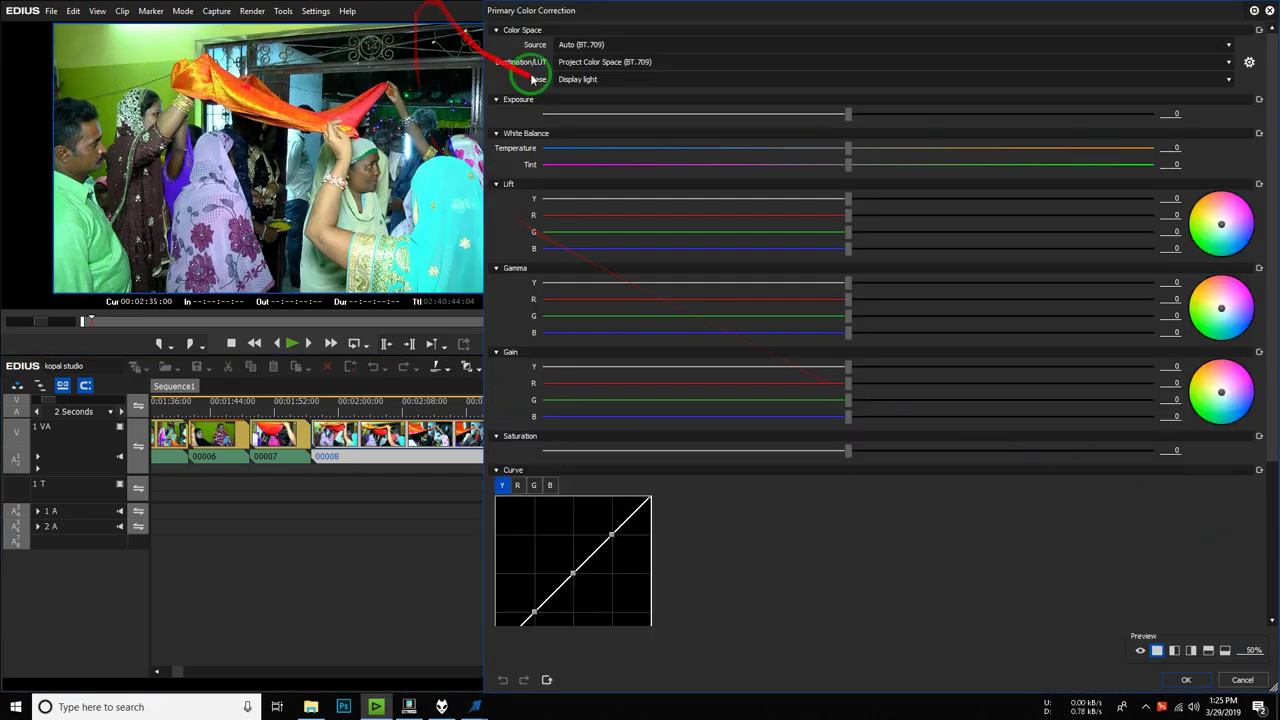
left_click(580, 46)
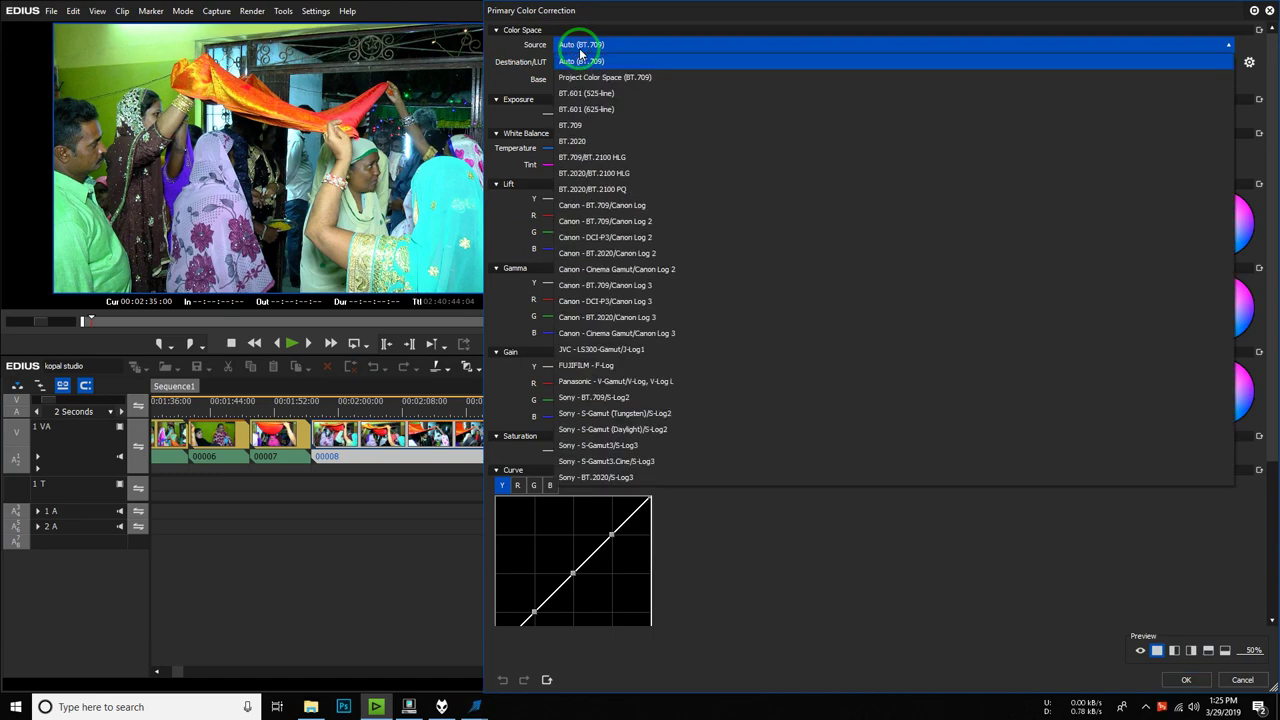
key("Down")
key("Down")
key("Down")
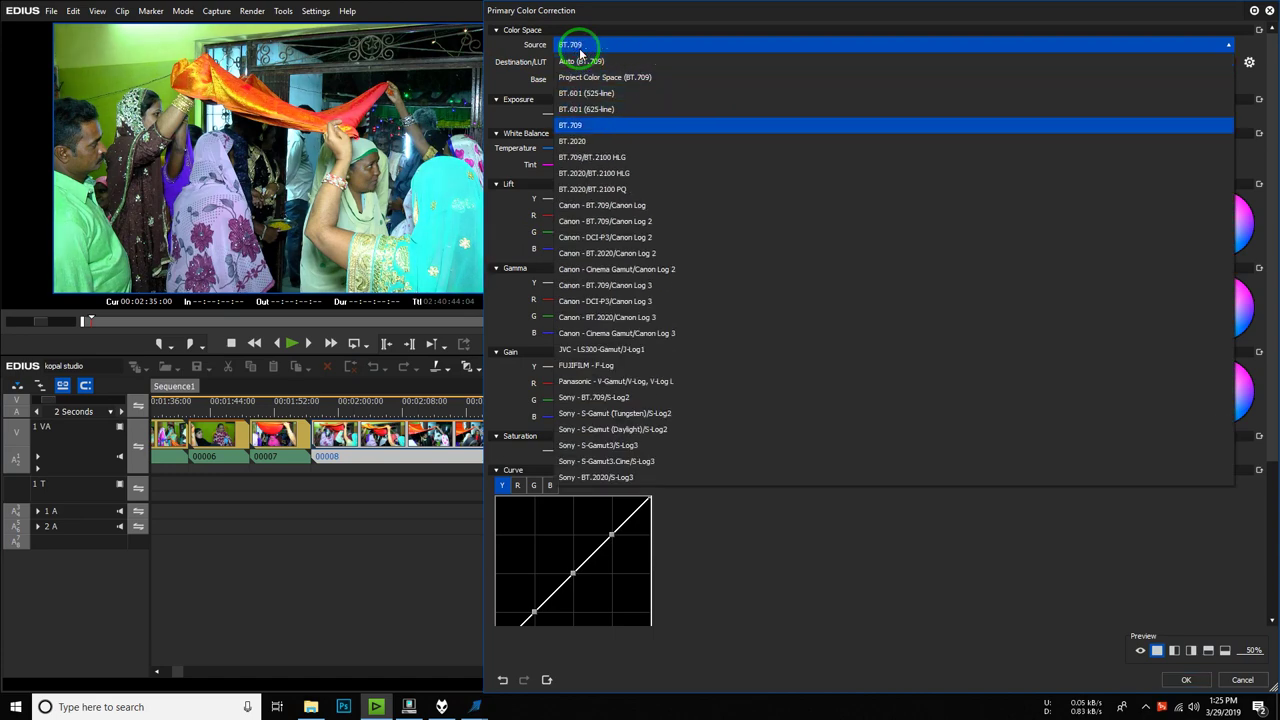
left_click(617, 124)
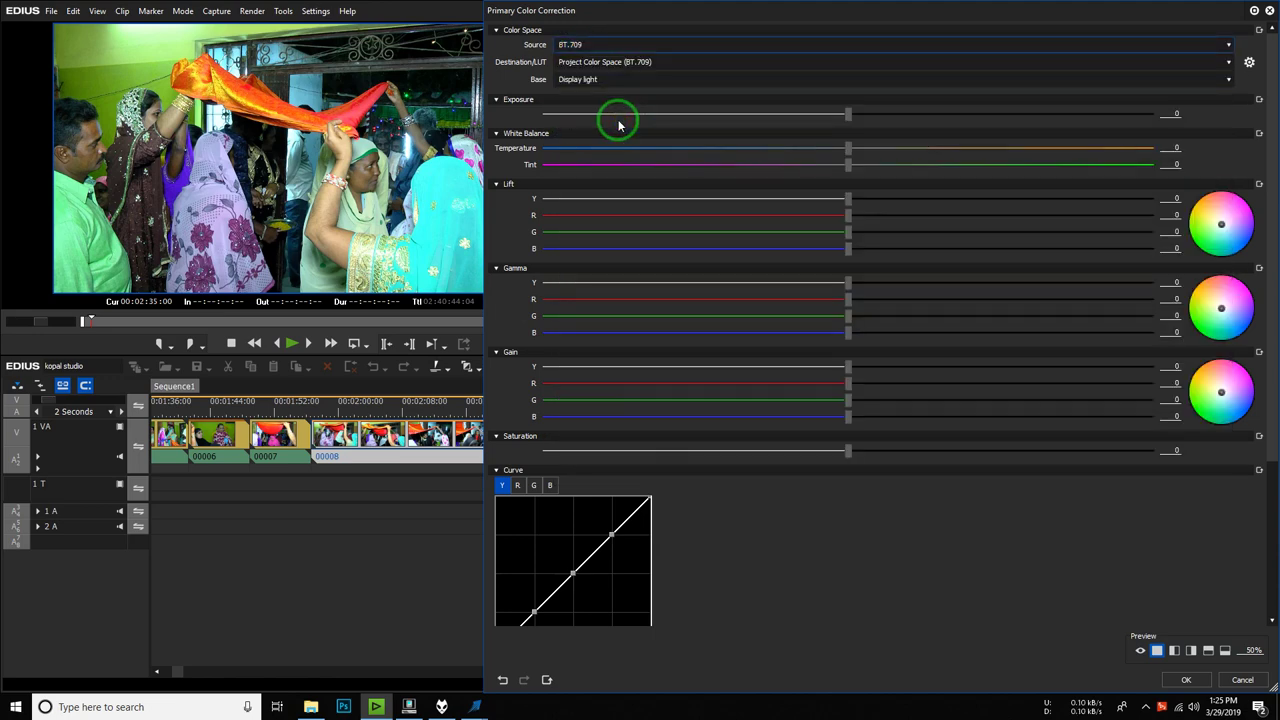
key("Up")
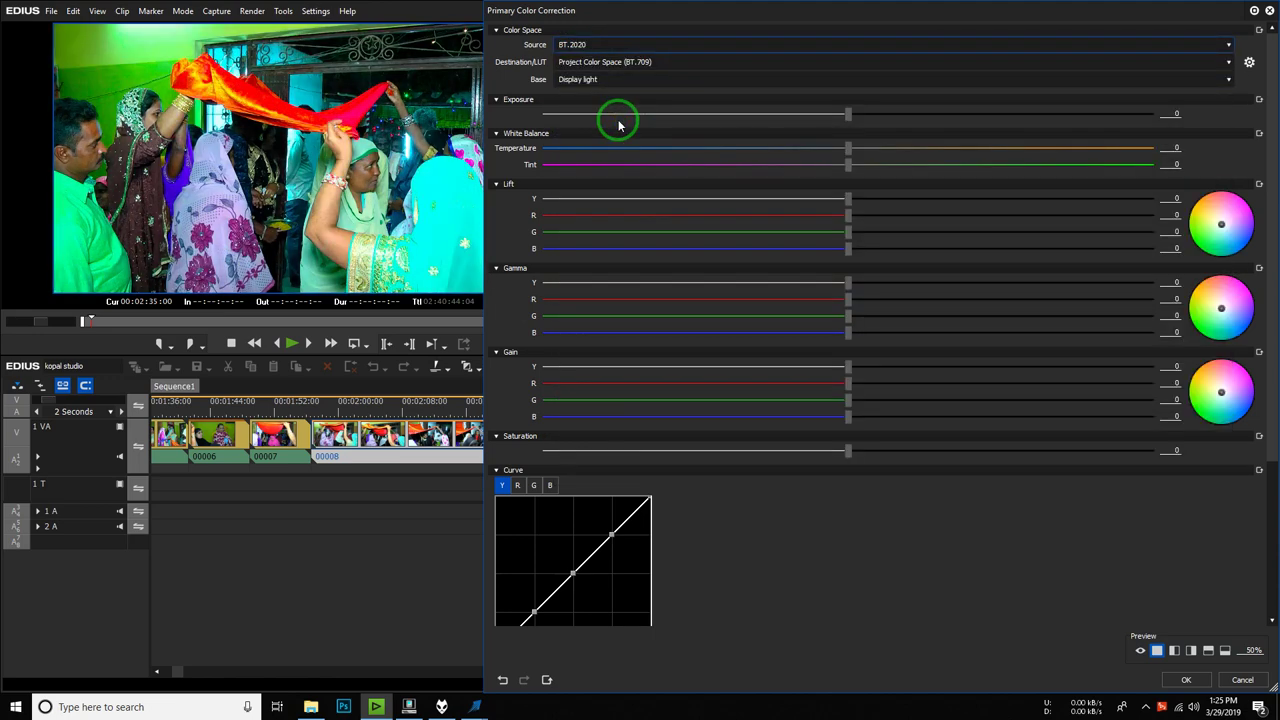
key("Up")
key("Up")
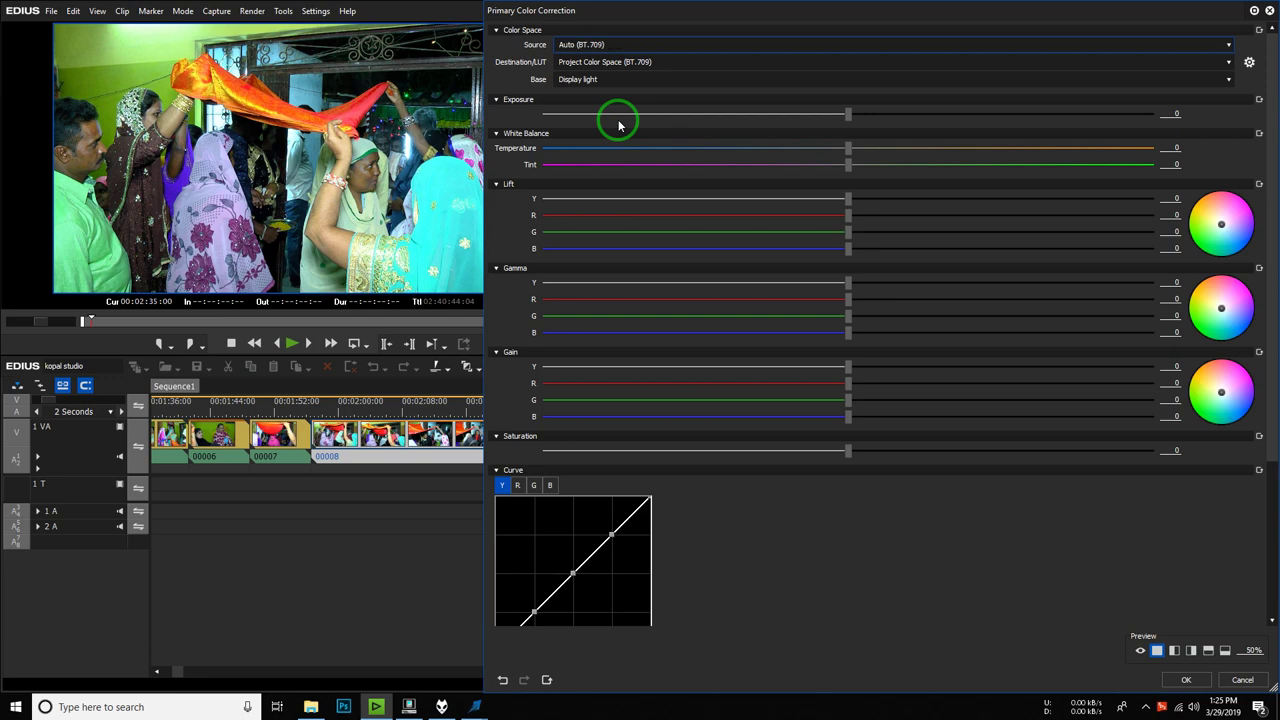
key("Down")
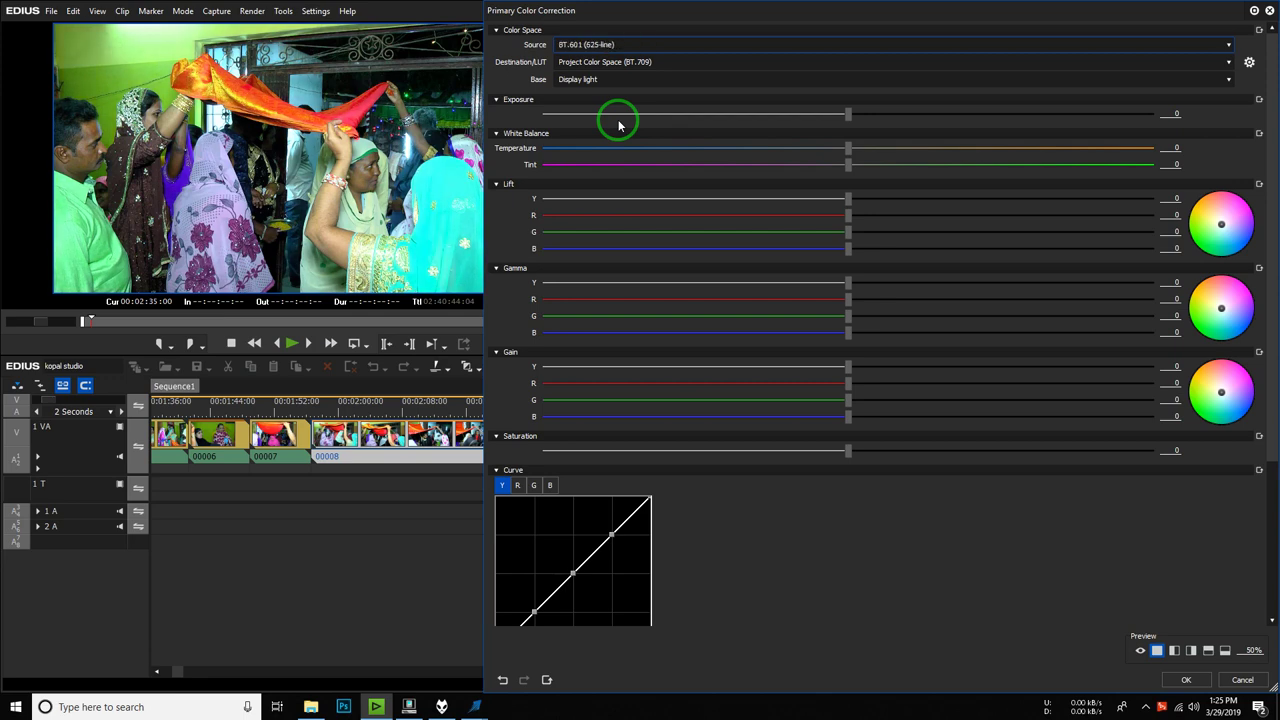
key("Down")
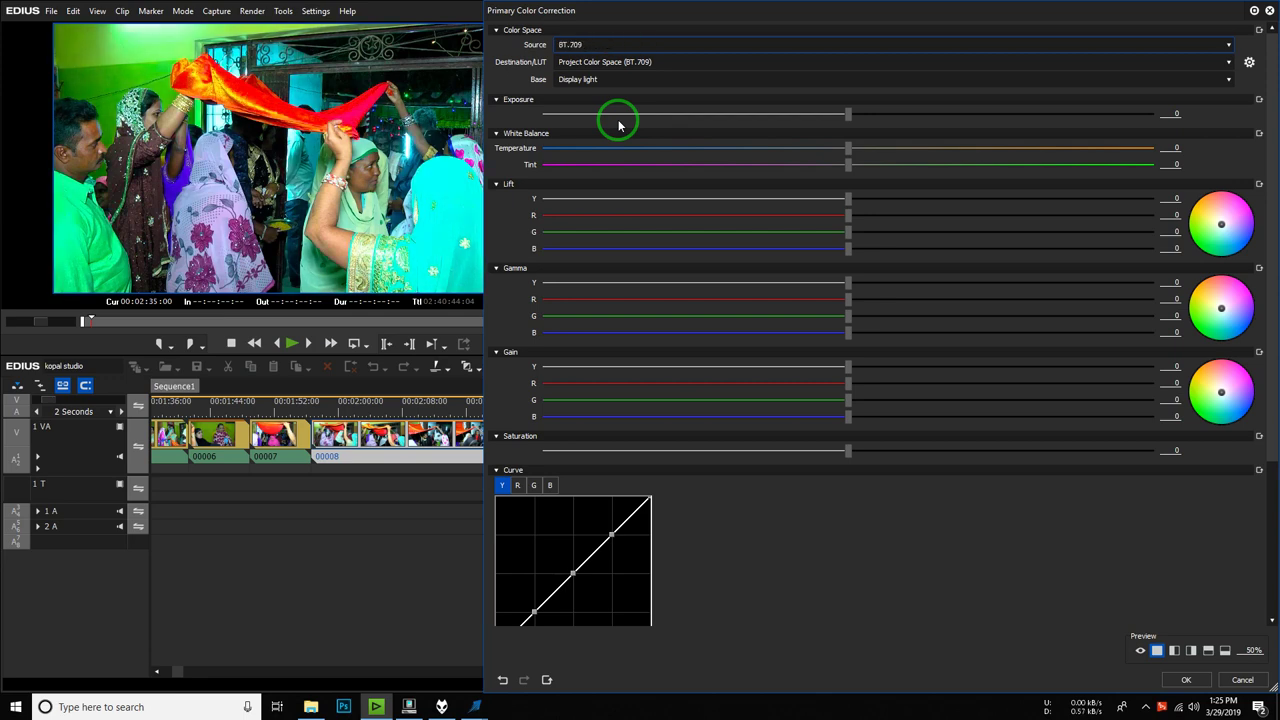
- Set clip 00008's destination color space to BT.601 (525-line) and its exposure to 10, accepting the correction
left_click(672, 66)
left_click(672, 66)
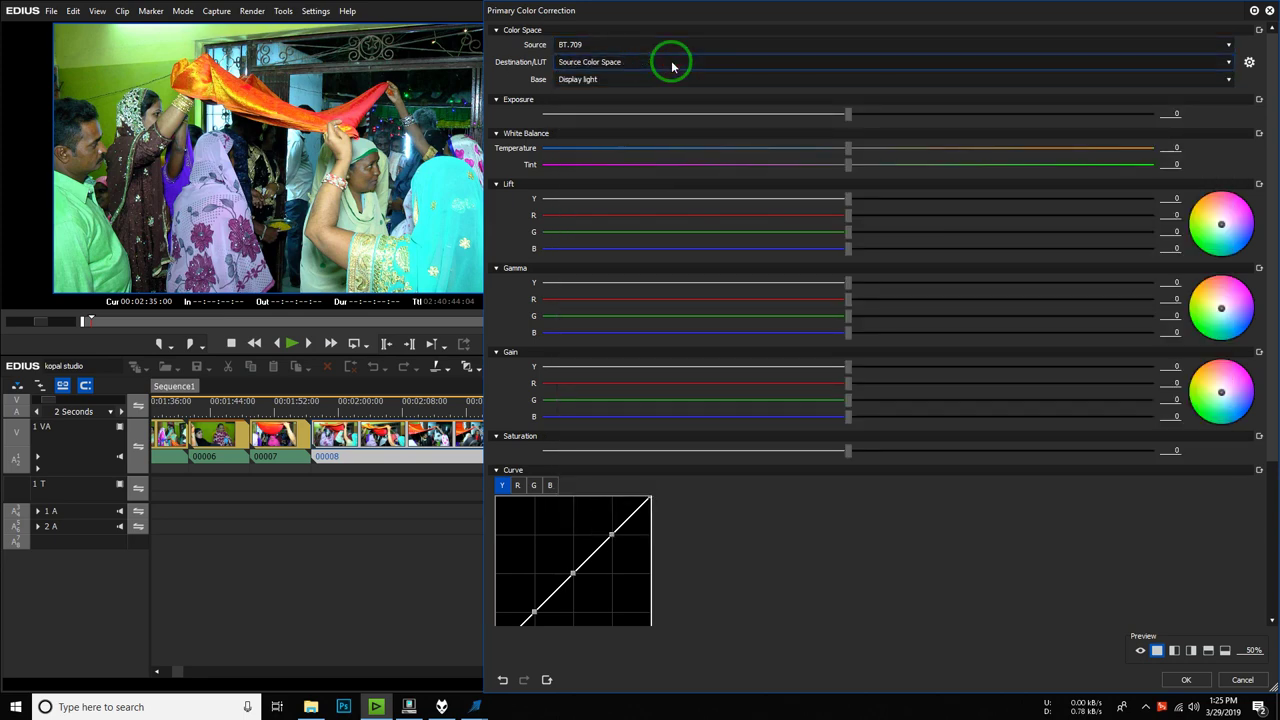
key("Down")
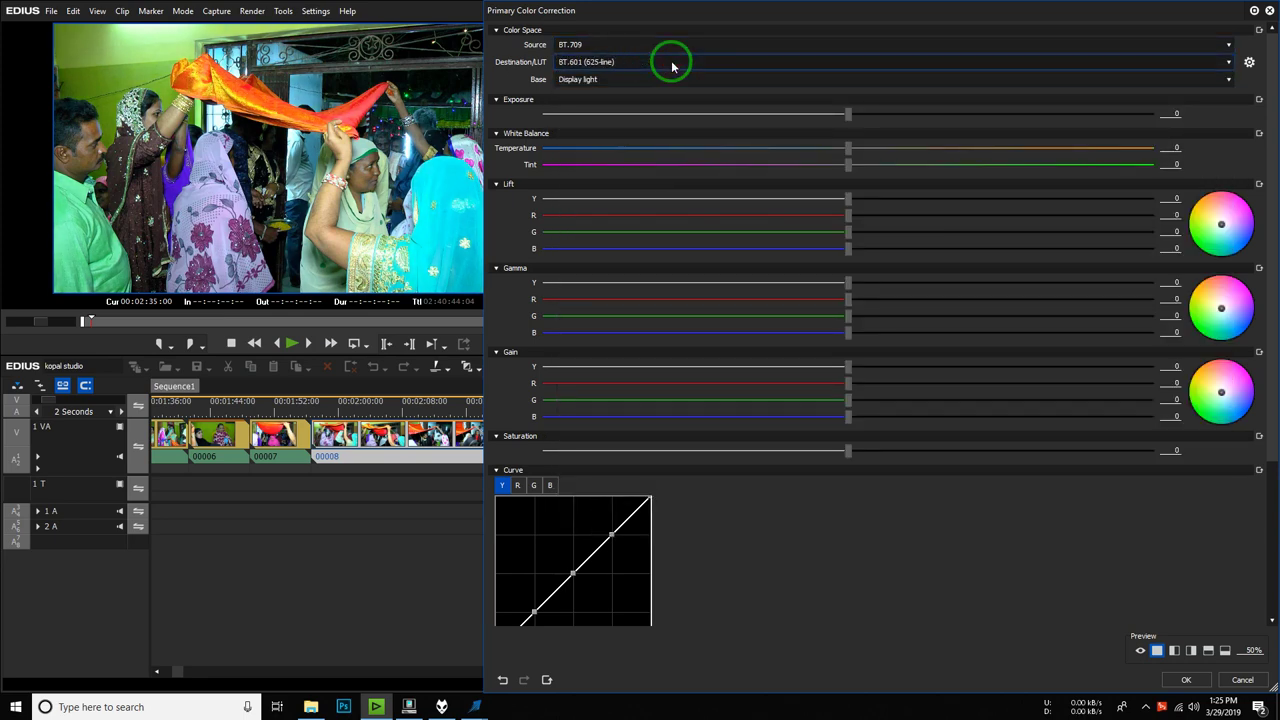
key("Down")
key("Up")
key("Up")
key("Up")
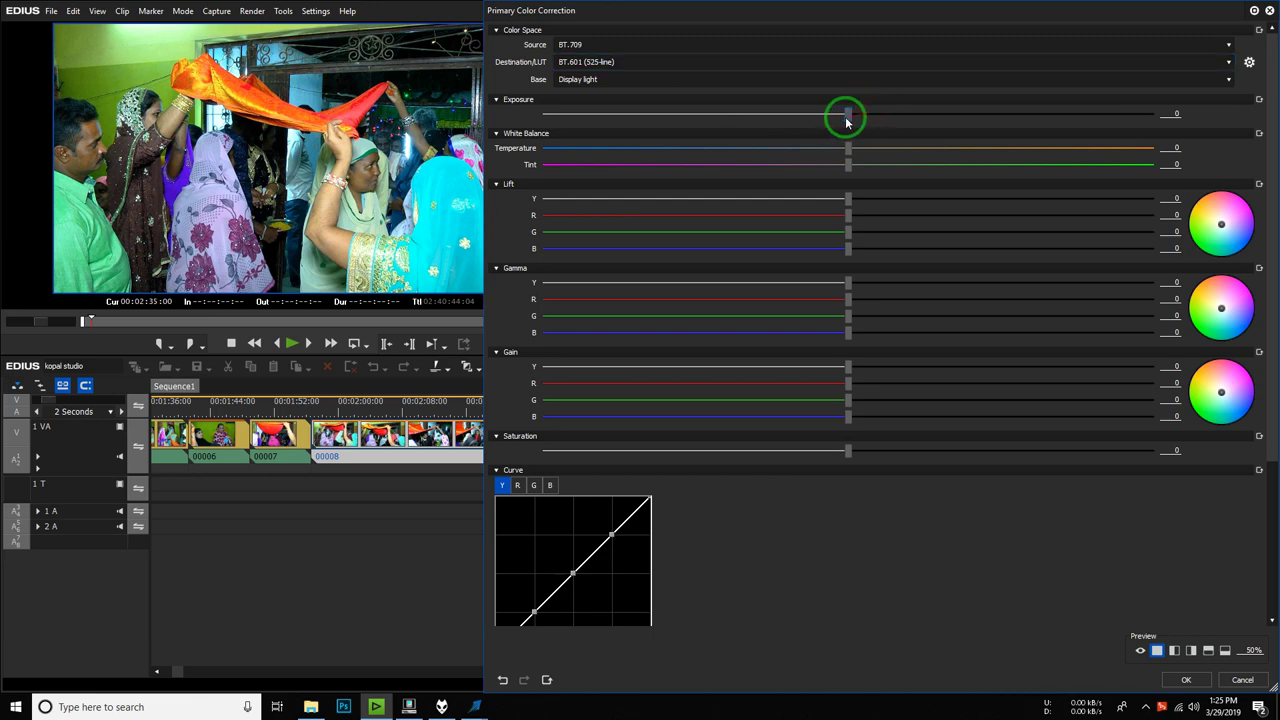
left_click_drag(865, 121, 877, 121)
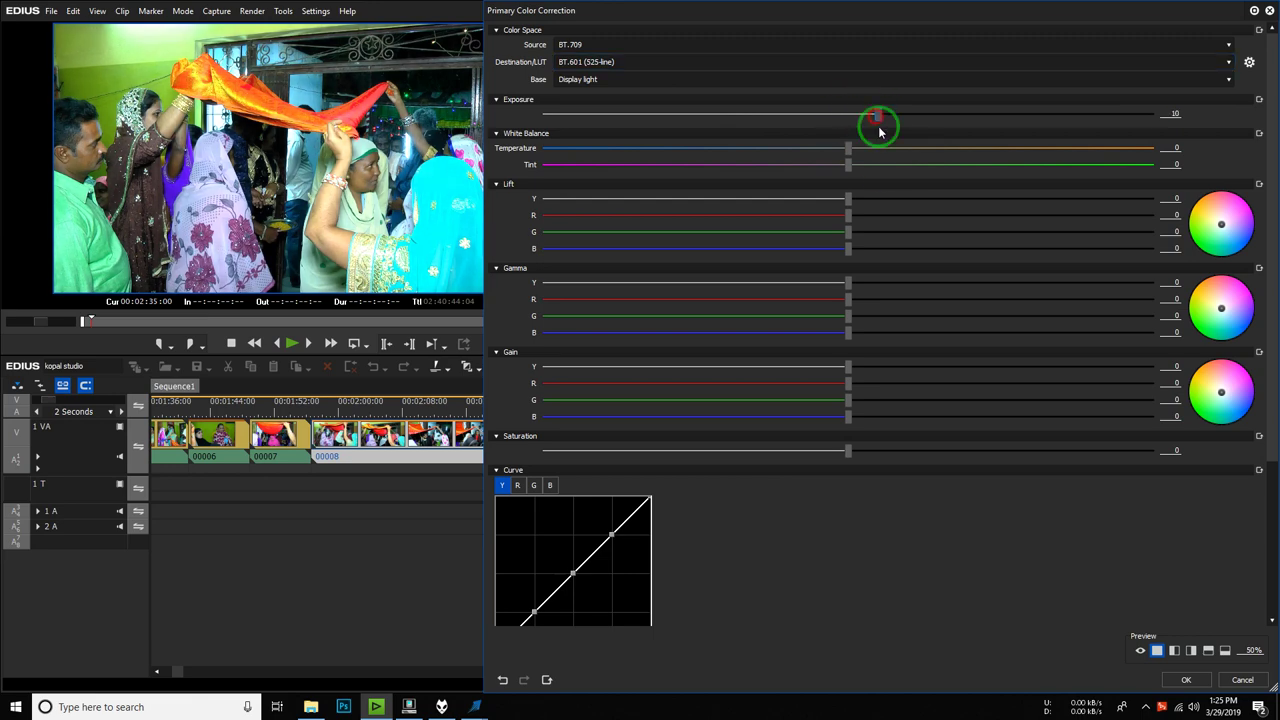
left_click(1186, 680)
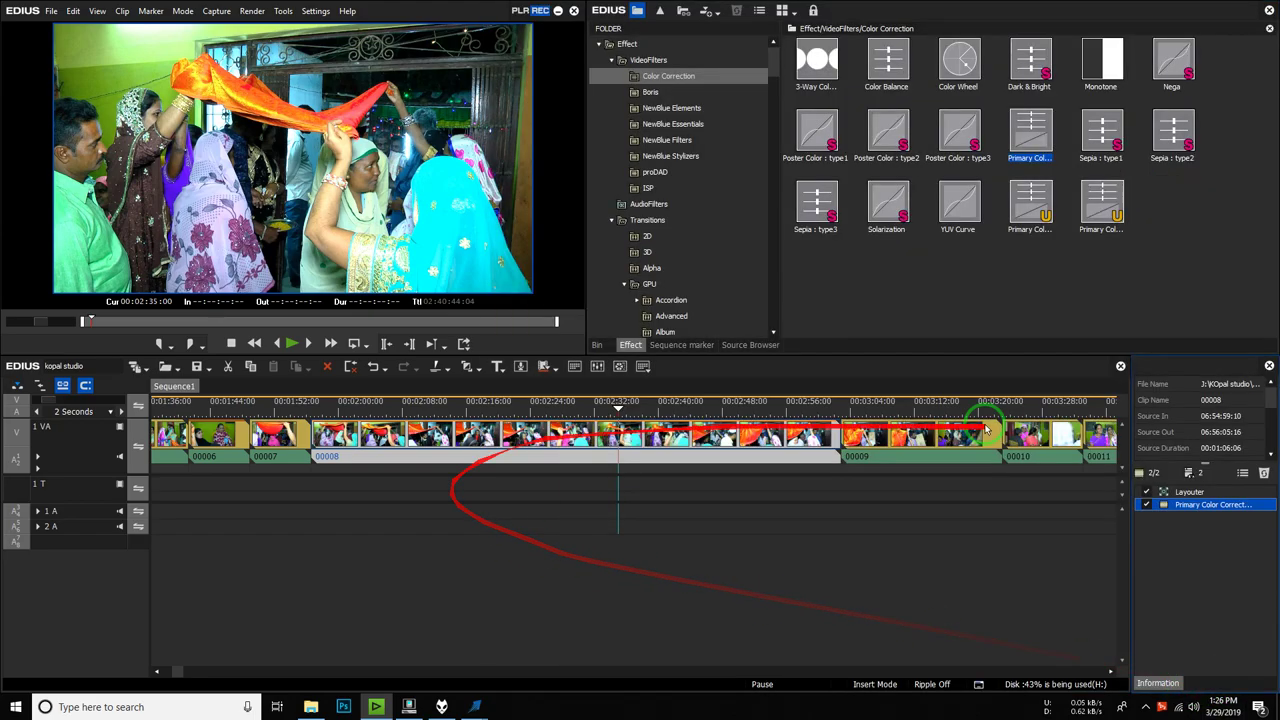
- Scrub along the timeline to 00:04:17:10 and apply the Primary Color Correction filter to clip 00013
left_click_drag(983, 404, 949, 430)
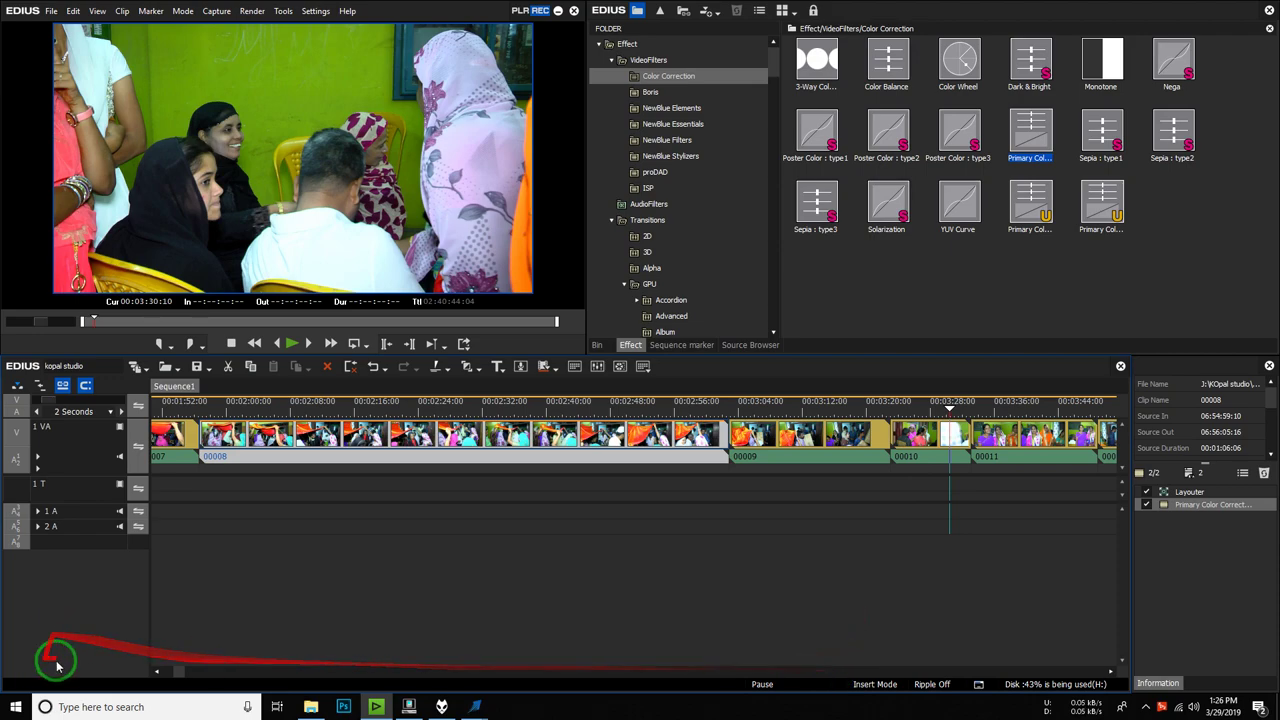
left_click_drag(178, 671, 183, 666)
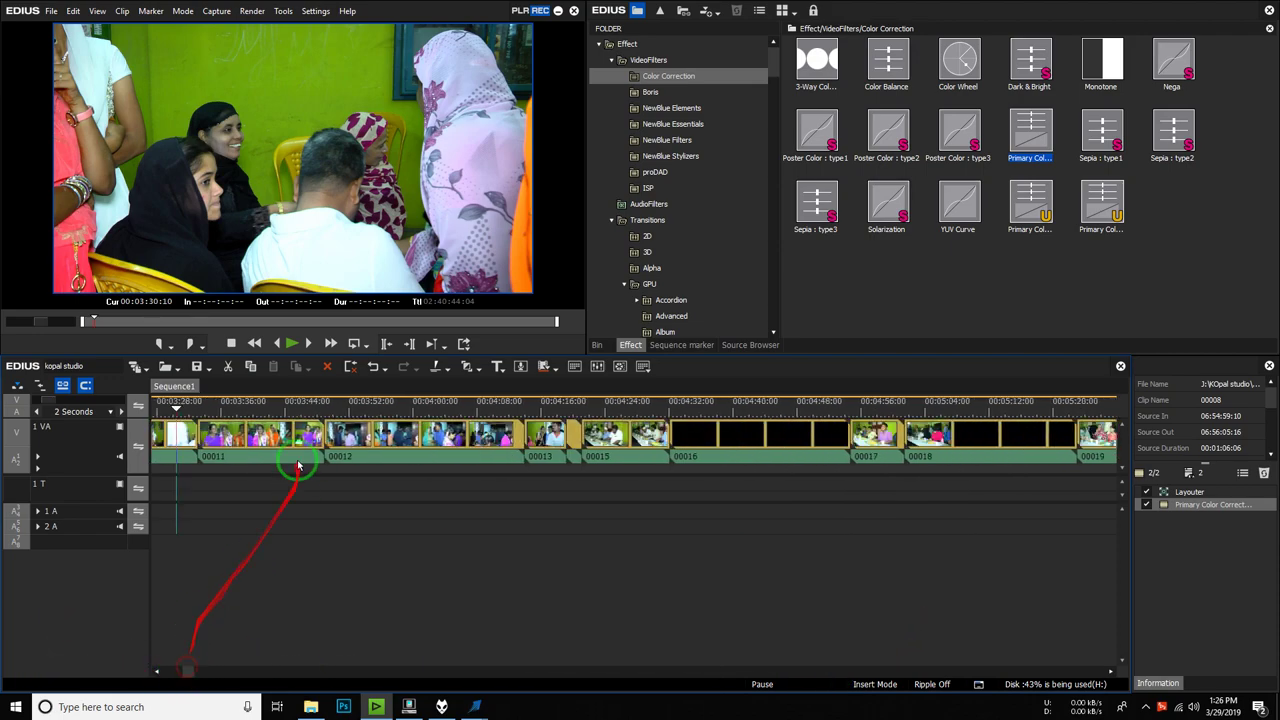
left_click(258, 408)
left_click_drag(258, 408, 553, 440)
left_click_drag(1035, 138, 550, 445)
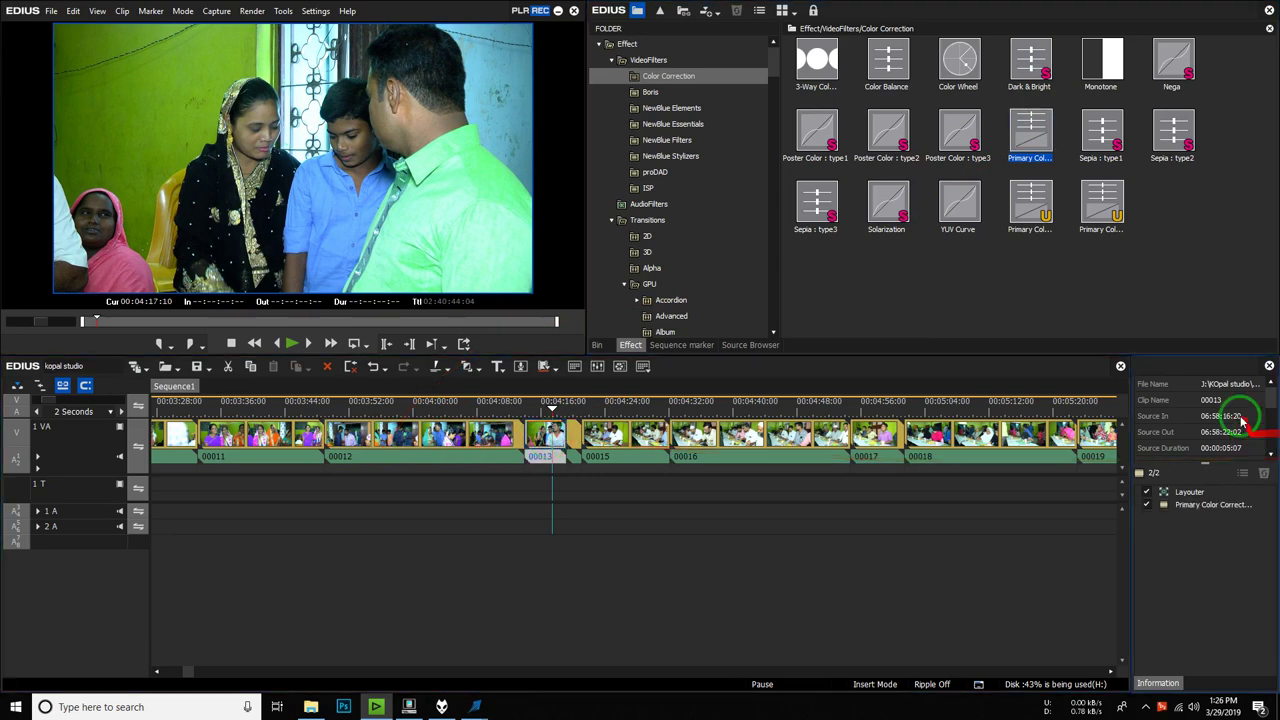
- Correct clip 00013 with exposure 5, temperature 8, tint -9, lift Y 3 and R 11, gamma Y 4 and R 12
left_click(1203, 507)
double_click(1203, 507)
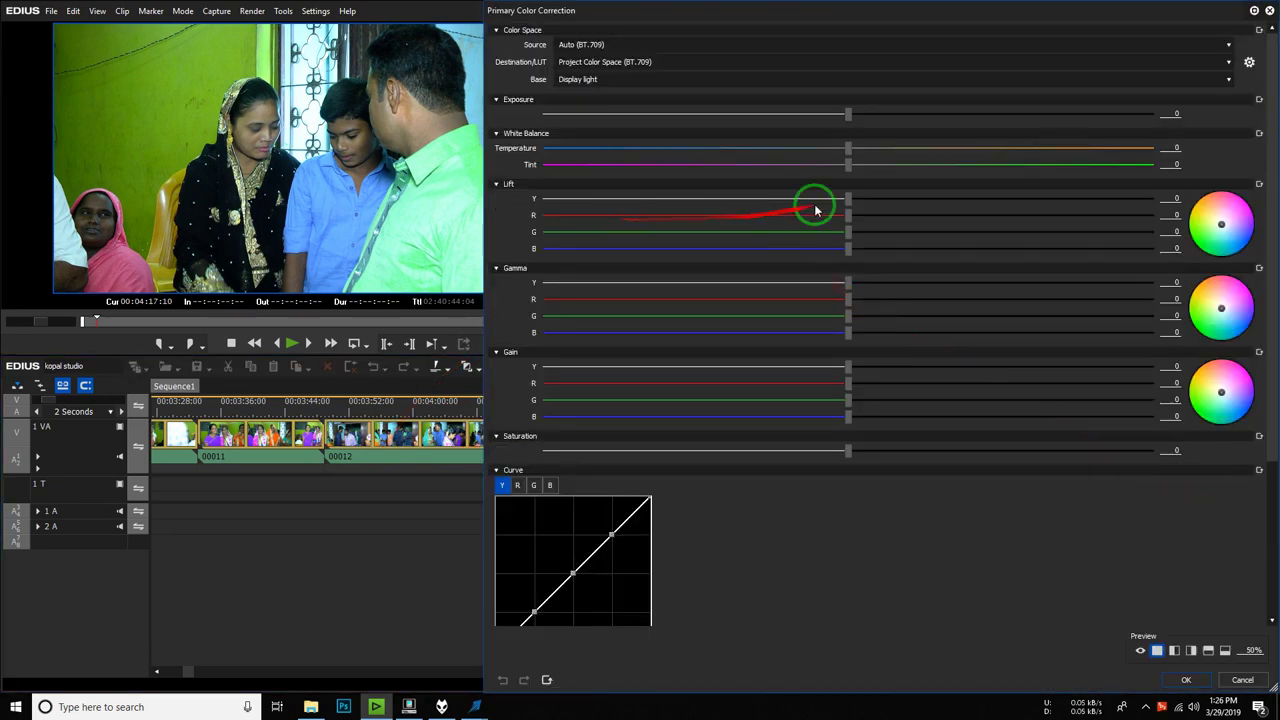
left_click_drag(849, 115, 862, 113)
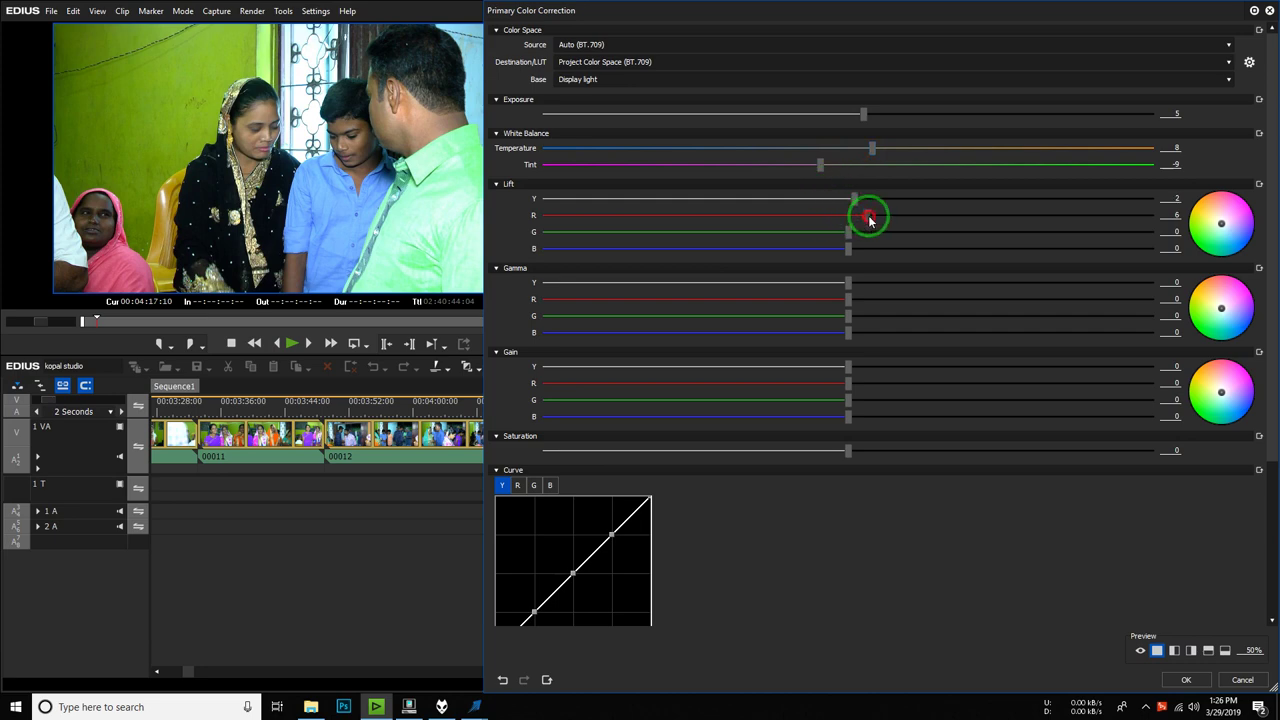
mouse_move(875, 220)
left_mouse_down()
mouse_move(948, 218)
mouse_move(881, 216)
left_mouse_up()
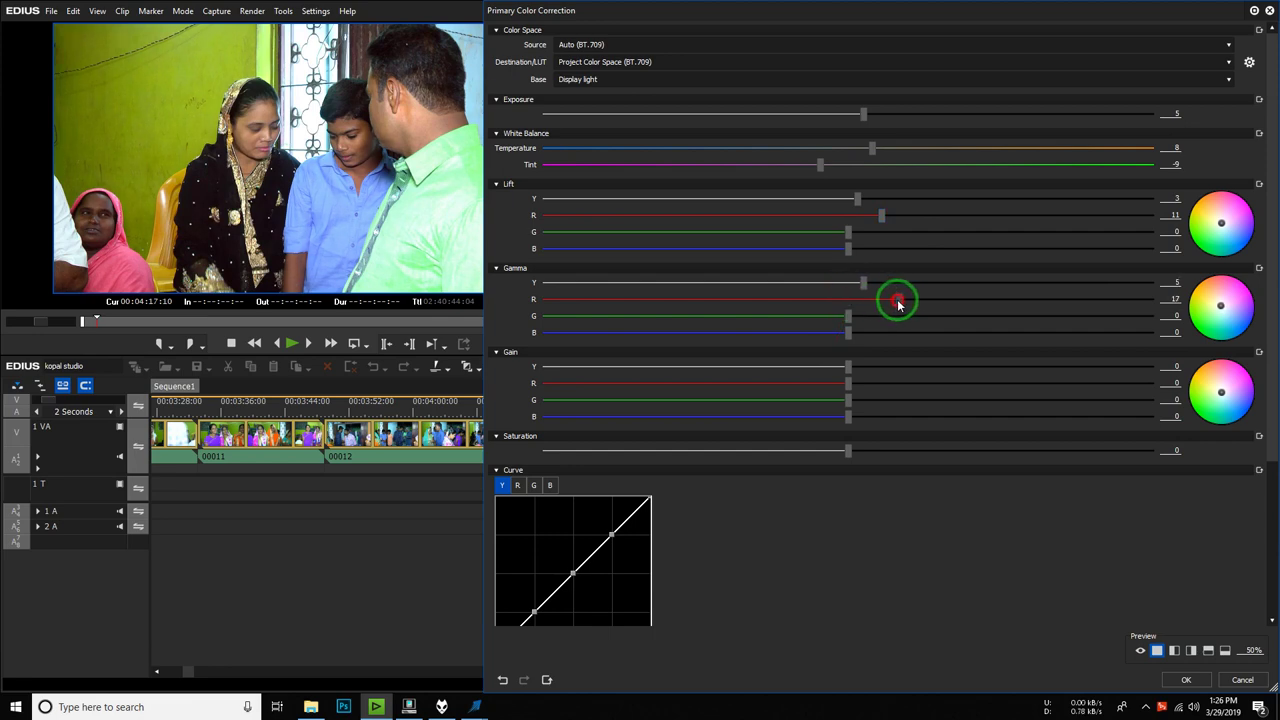
left_click_drag(898, 301, 845, 301)
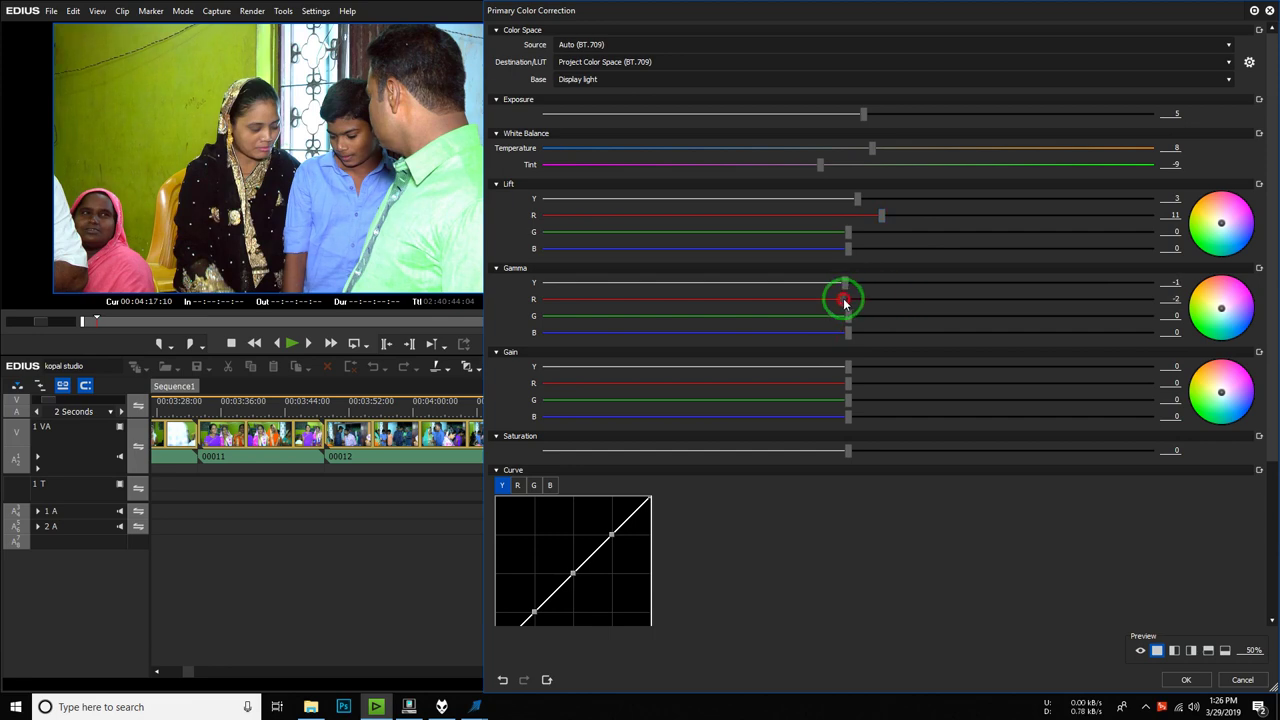
- Compare clip 00013's correction with the original using the left-half preview, return to the full preview and accept the correction
left_click(1178, 652)
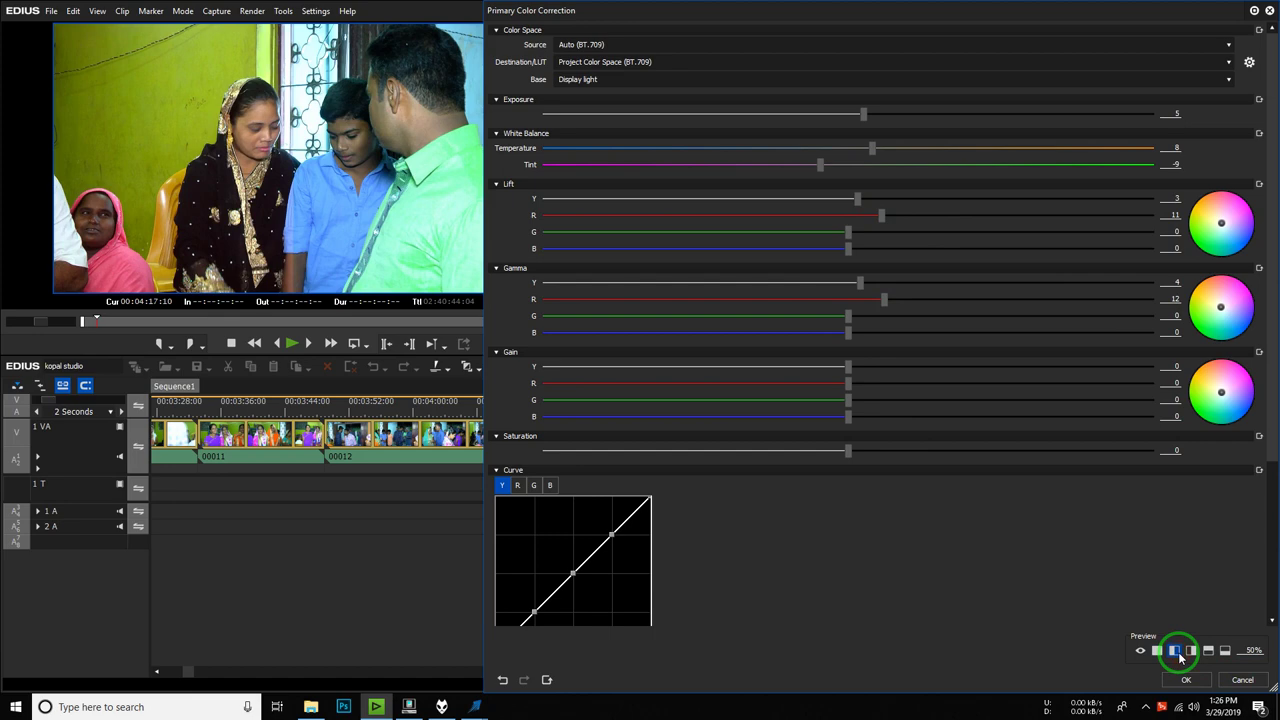
left_click(1156, 651)
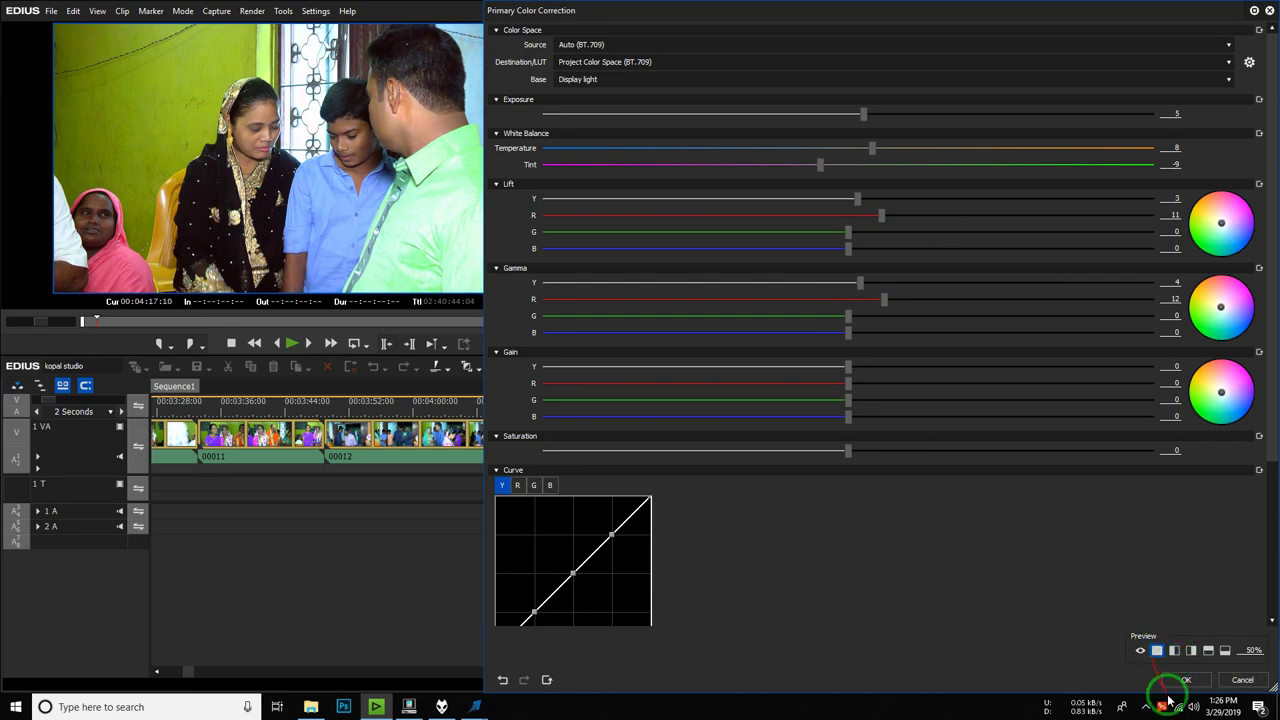
left_click(1168, 690)
- Scrub along the timeline to 00:04:44:10 and apply the Primary Color Correction filter to clip 00016
left_click(580, 406)
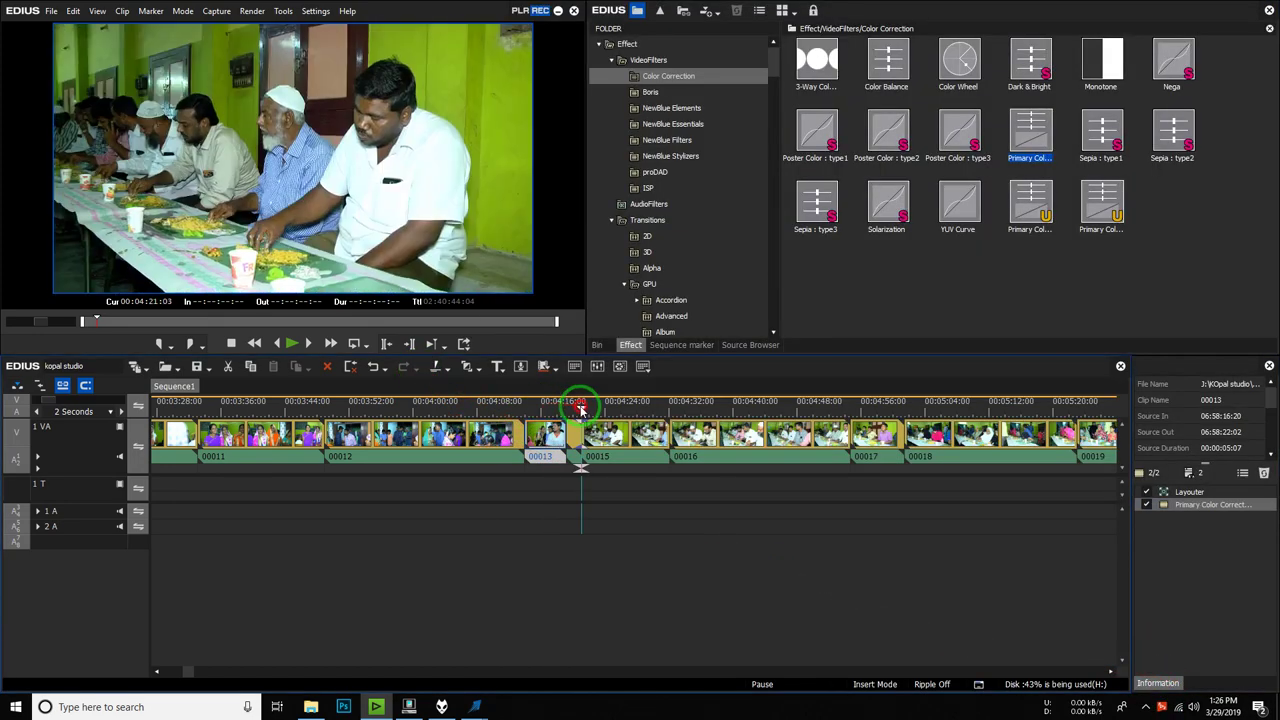
left_click_drag(580, 408, 769, 435)
left_click(769, 435)
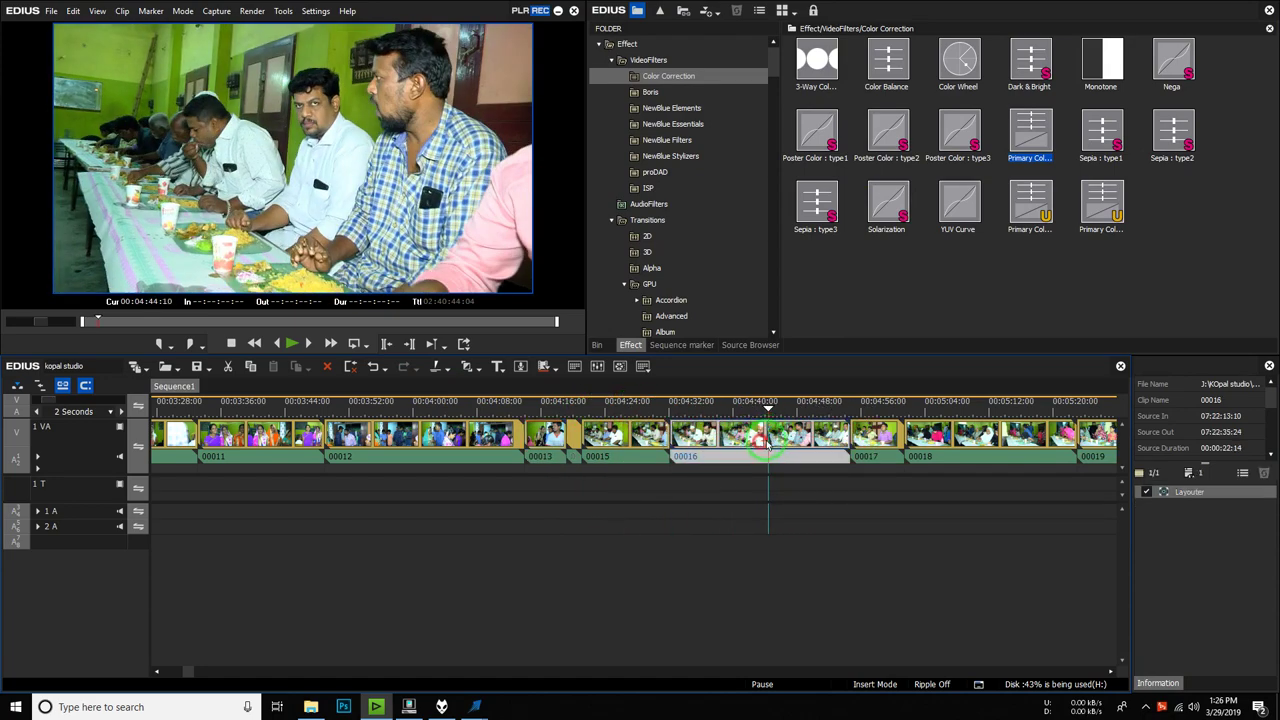
left_click_drag(1031, 135, 768, 432)
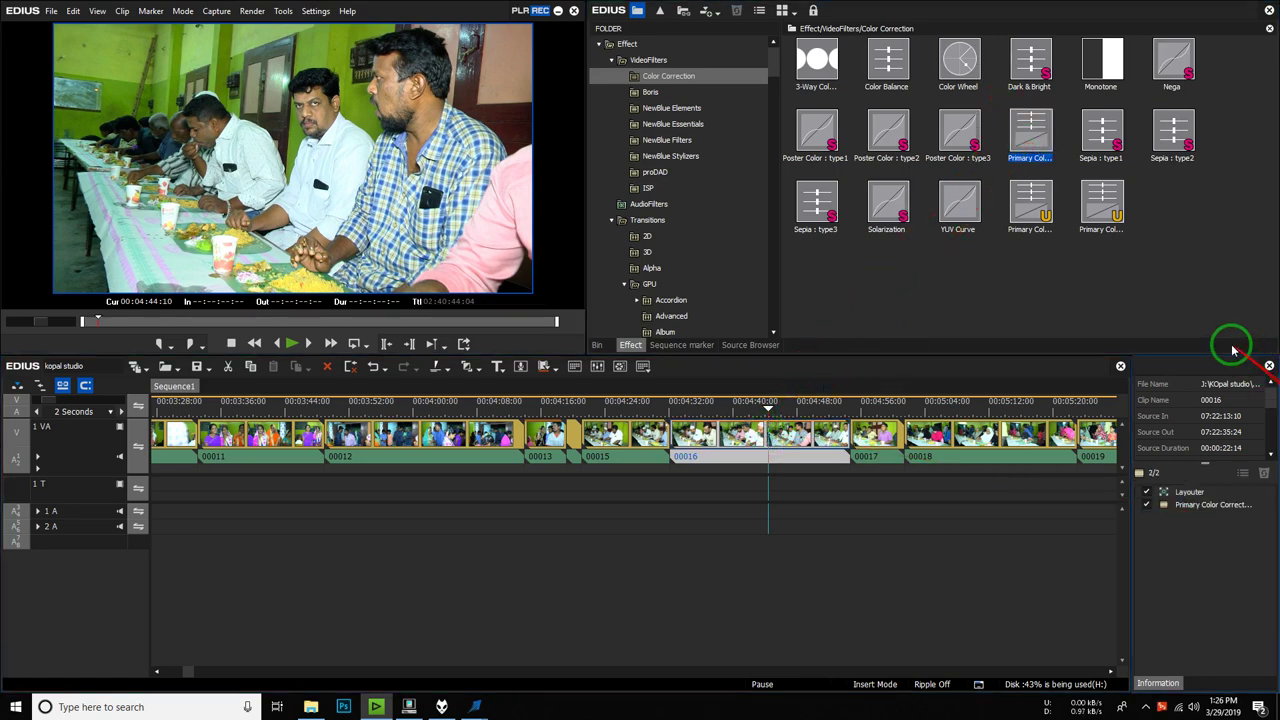
- Correct clip 00016 with exposure 2, temperature -1 and tint -20, compare it in the left-half preview and accept
double_click(1200, 504)
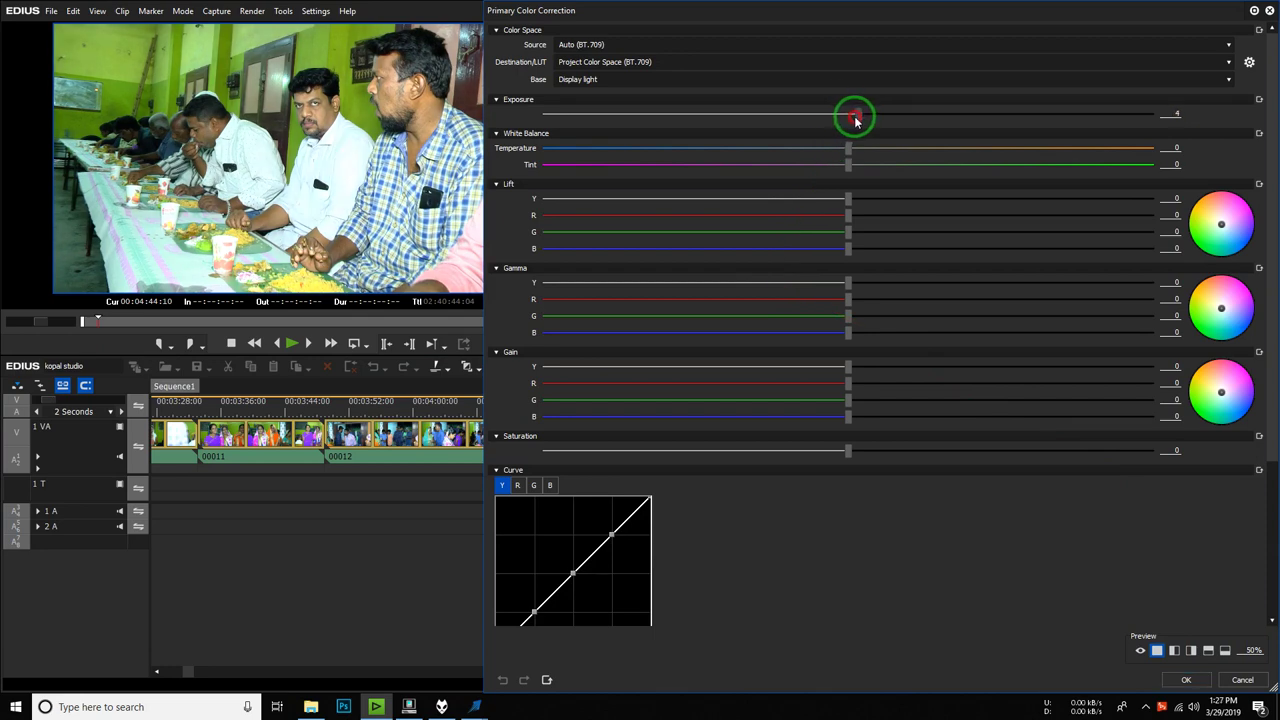
left_click_drag(855, 119, 853, 115)
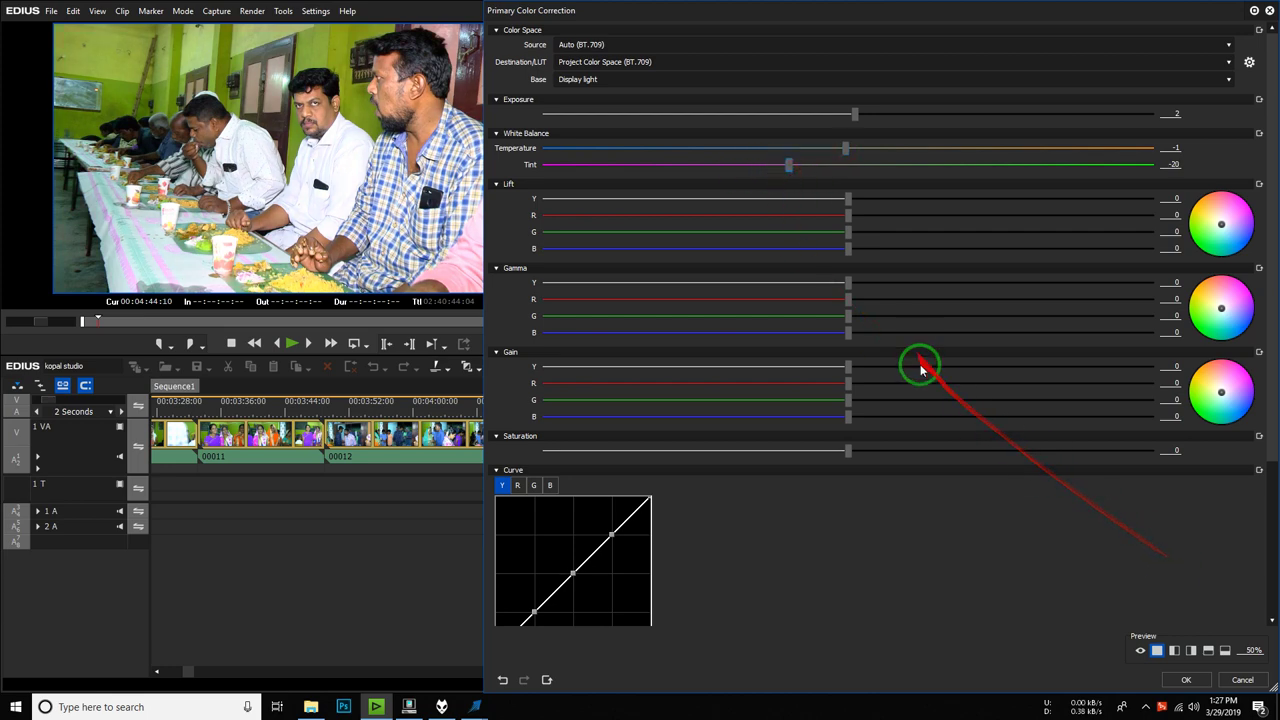
left_click(1176, 651)
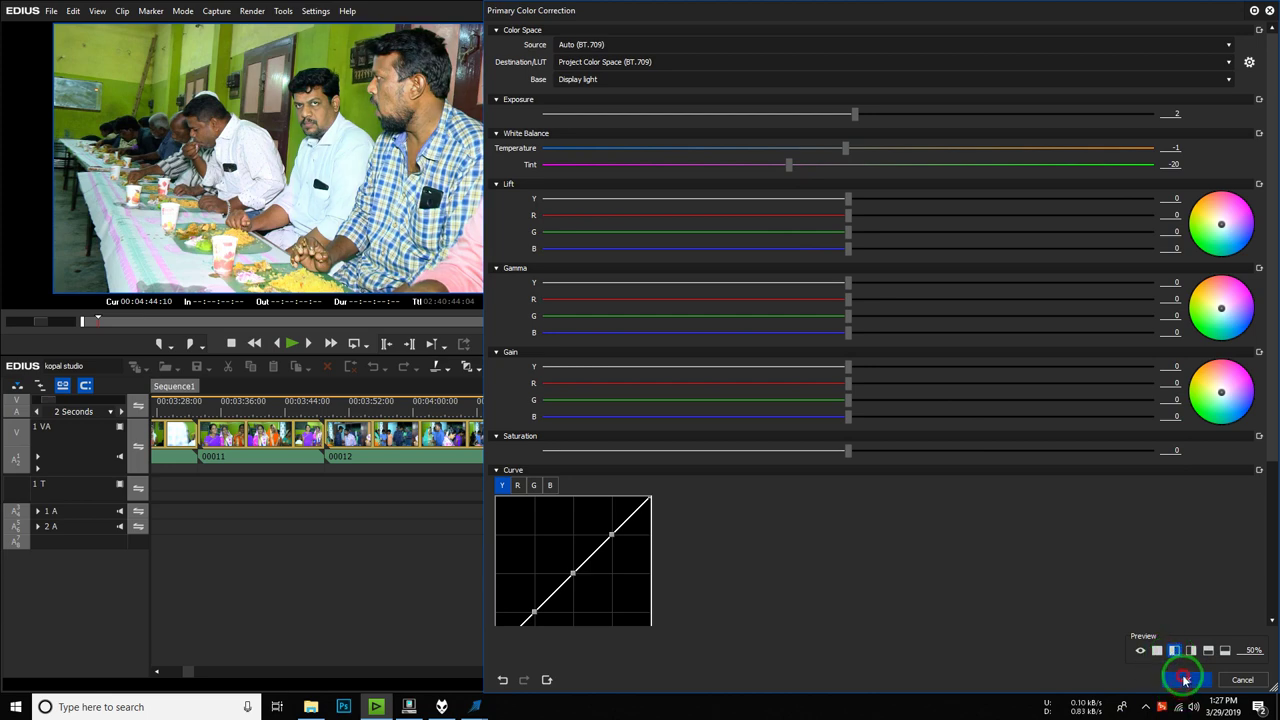
left_click(1184, 680)
- Scrub through the following clips to 00:07:28:10 and apply the Primary Color Correction filter to clip 00029
left_click(669, 428)
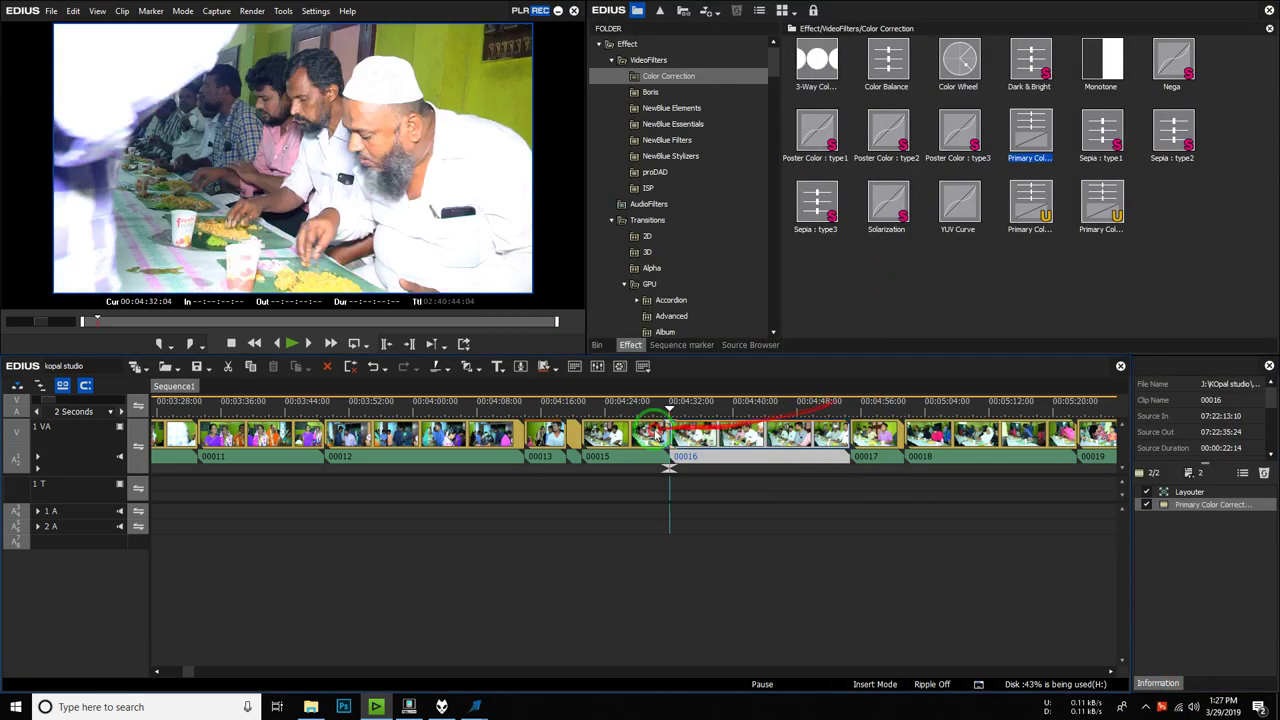
left_click_drag(652, 428, 1207, 442)
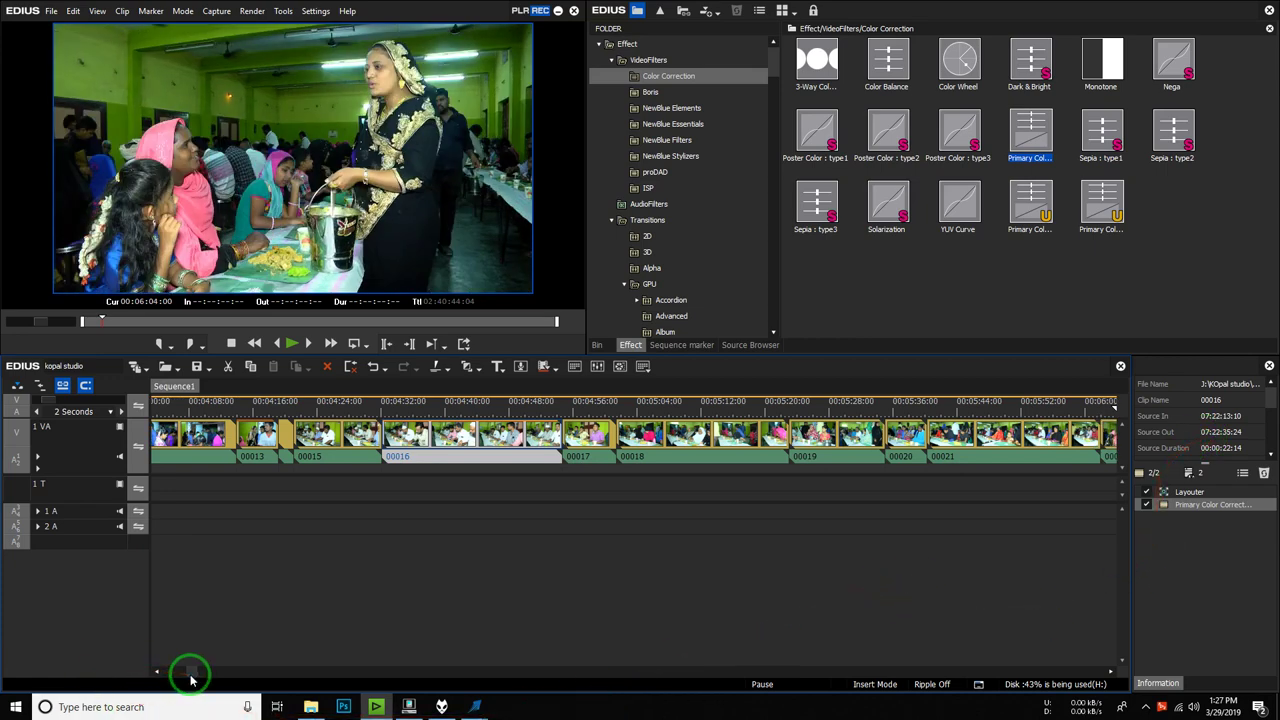
left_click_drag(192, 678, 200, 671)
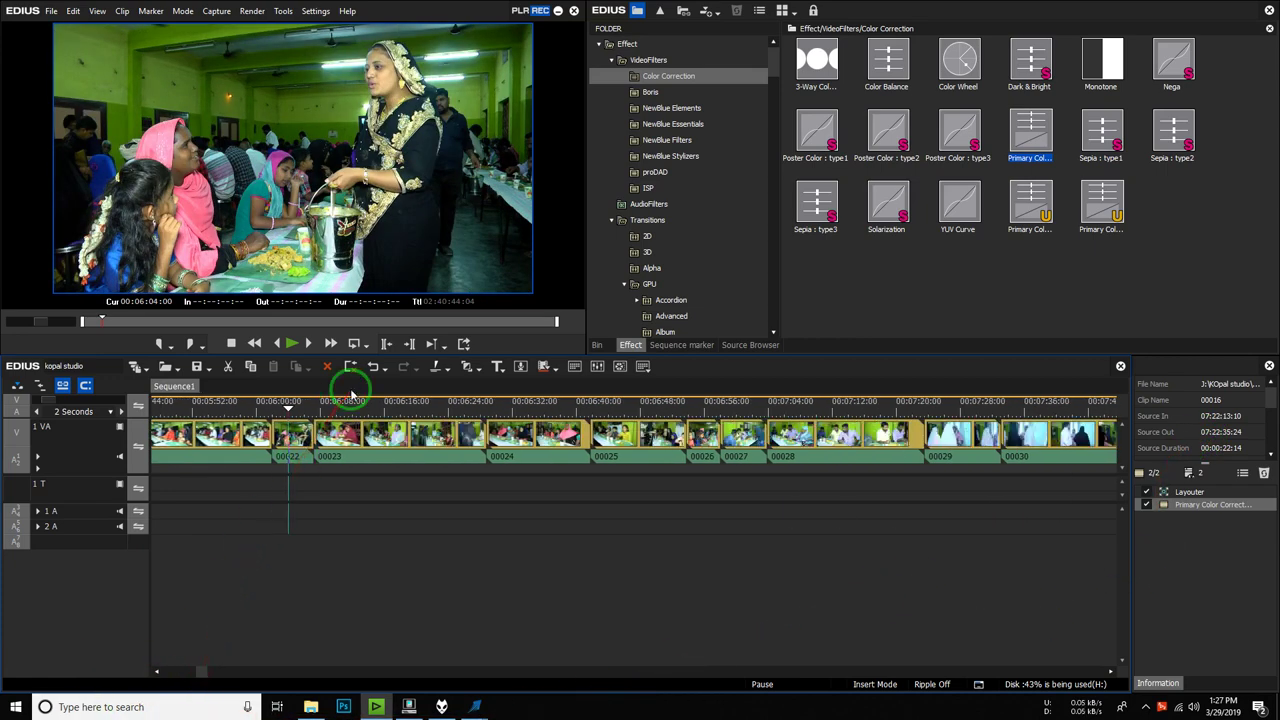
left_click_drag(422, 412, 992, 457)
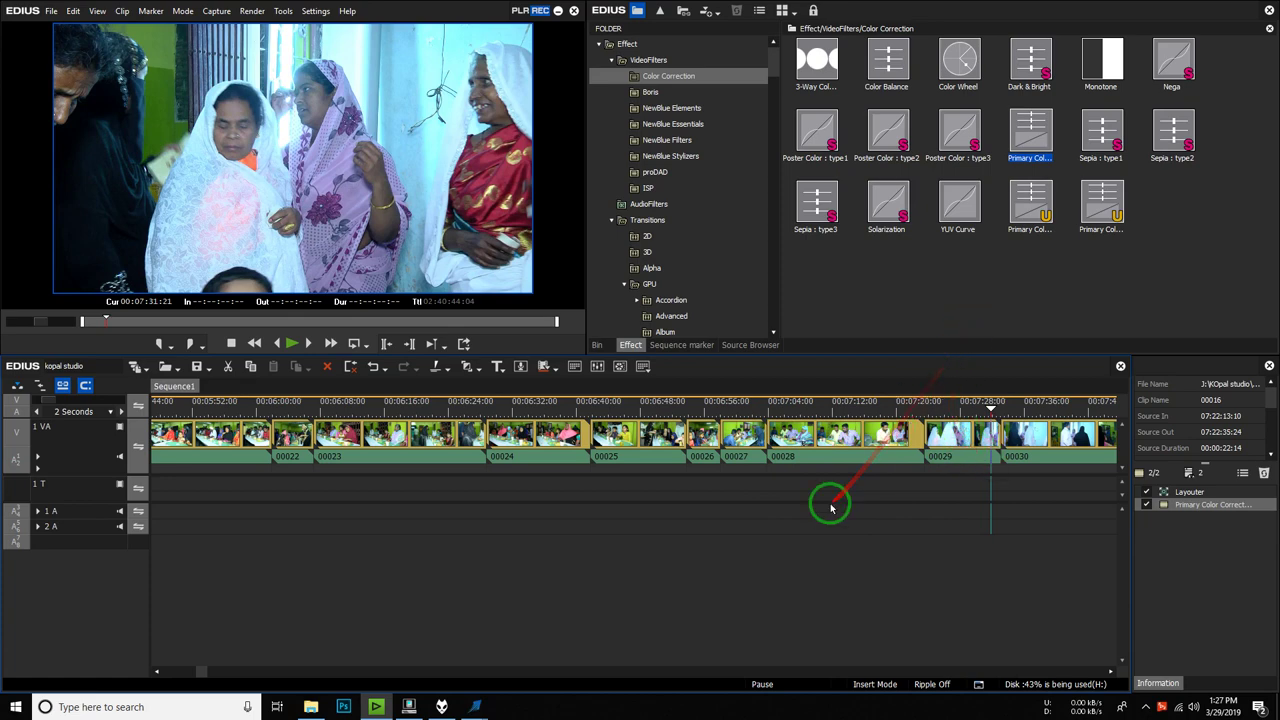
left_click_drag(199, 672, 201, 671)
left_click_drag(500, 410, 472, 443)
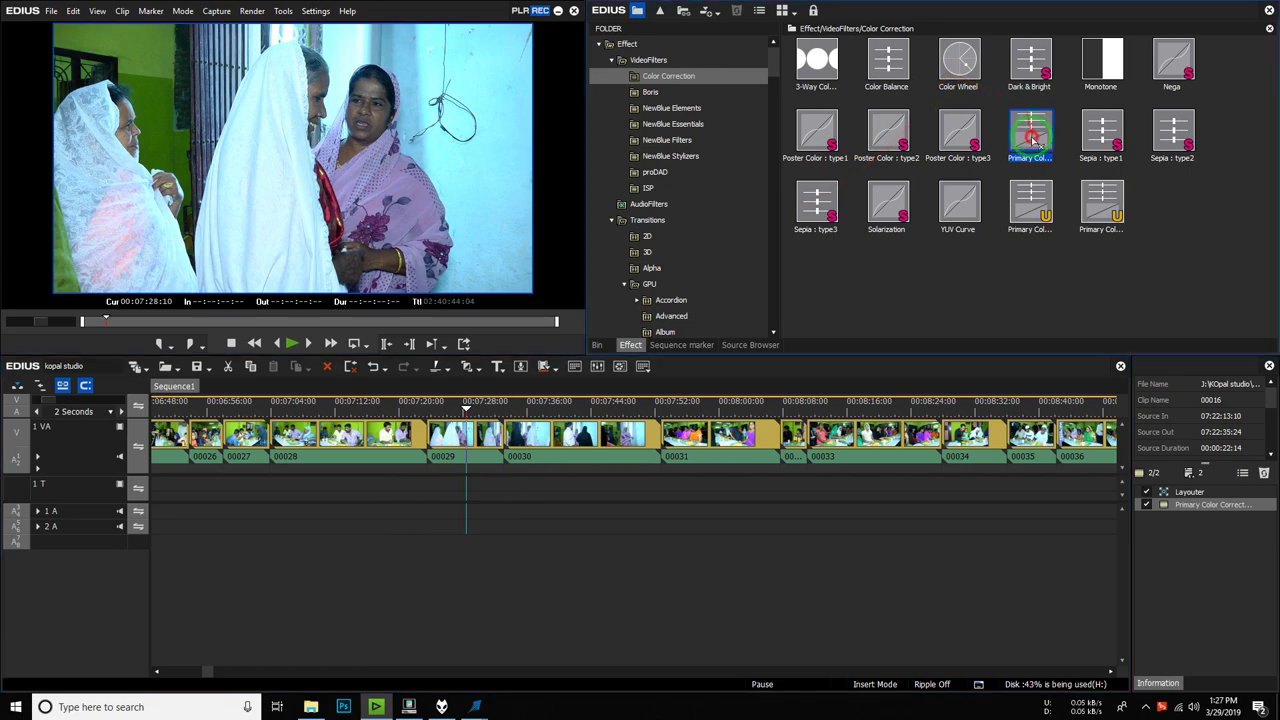
left_click_drag(1030, 128, 458, 458)
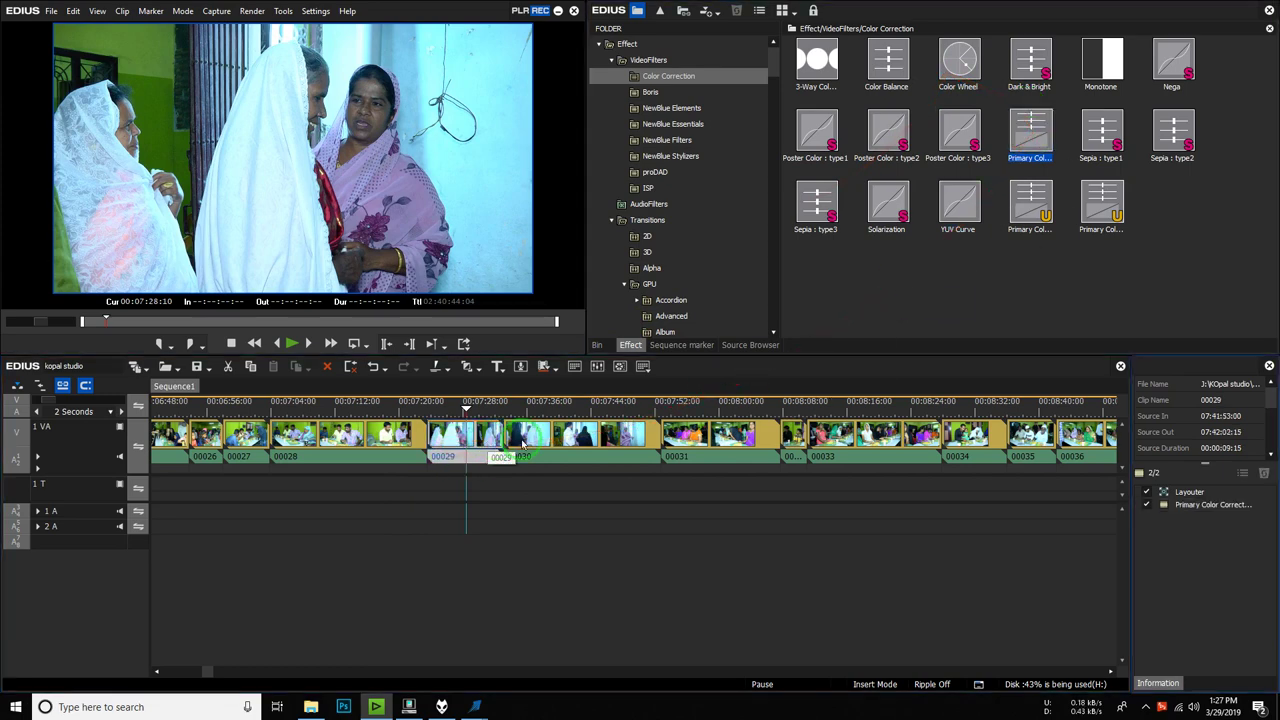
- Correct clip 00029 with exposure 3, temperature 22 and tint -20, compare it in the left-half preview and accept
double_click(1235, 505)
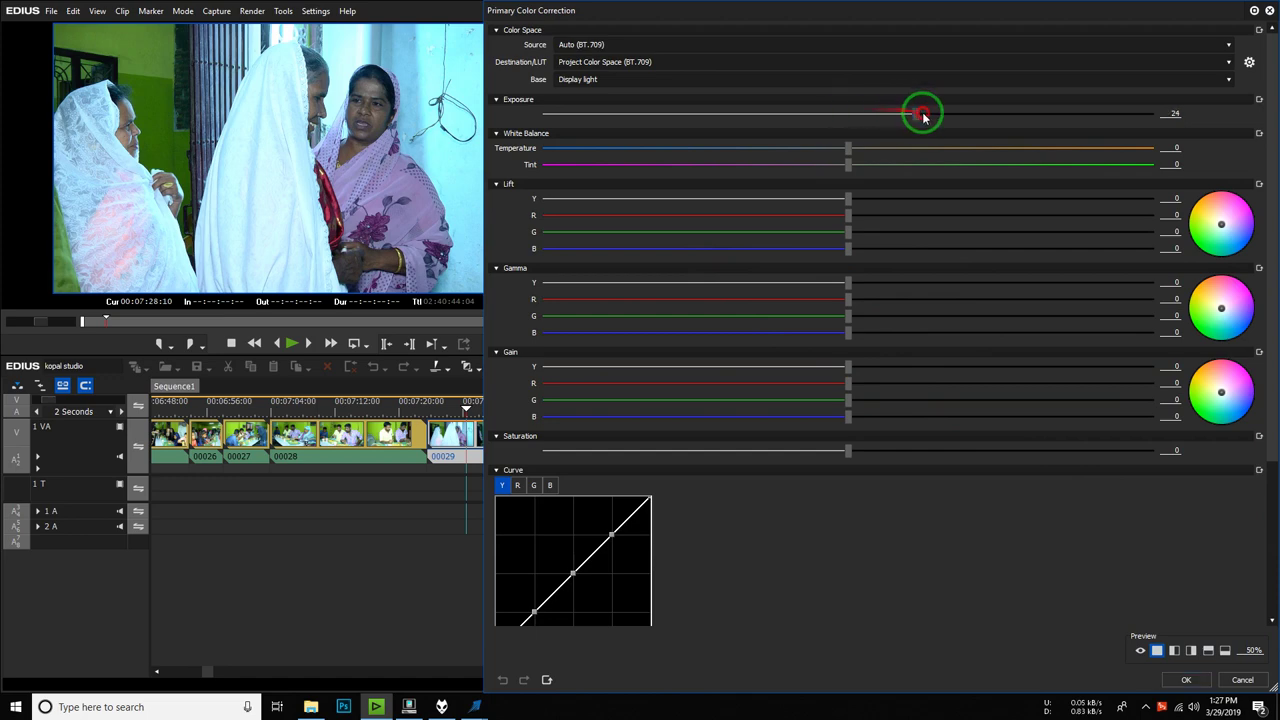
left_click_drag(922, 116, 851, 133)
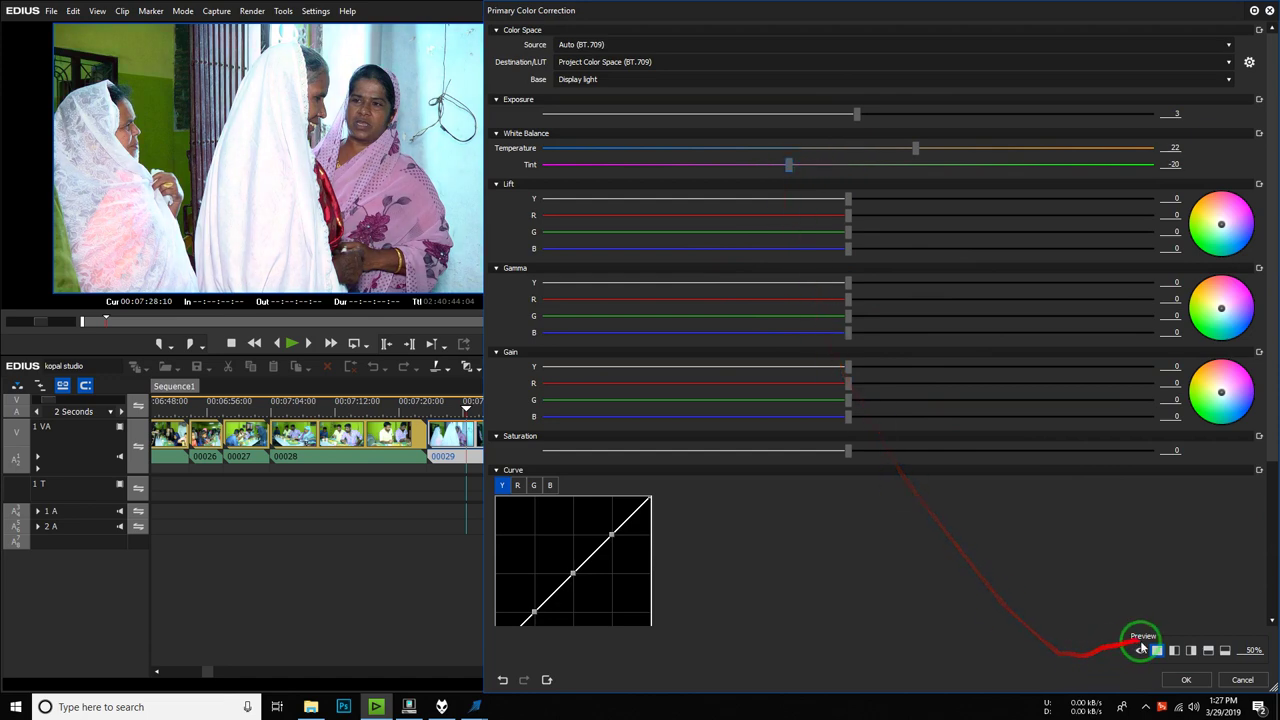
left_click(1175, 651)
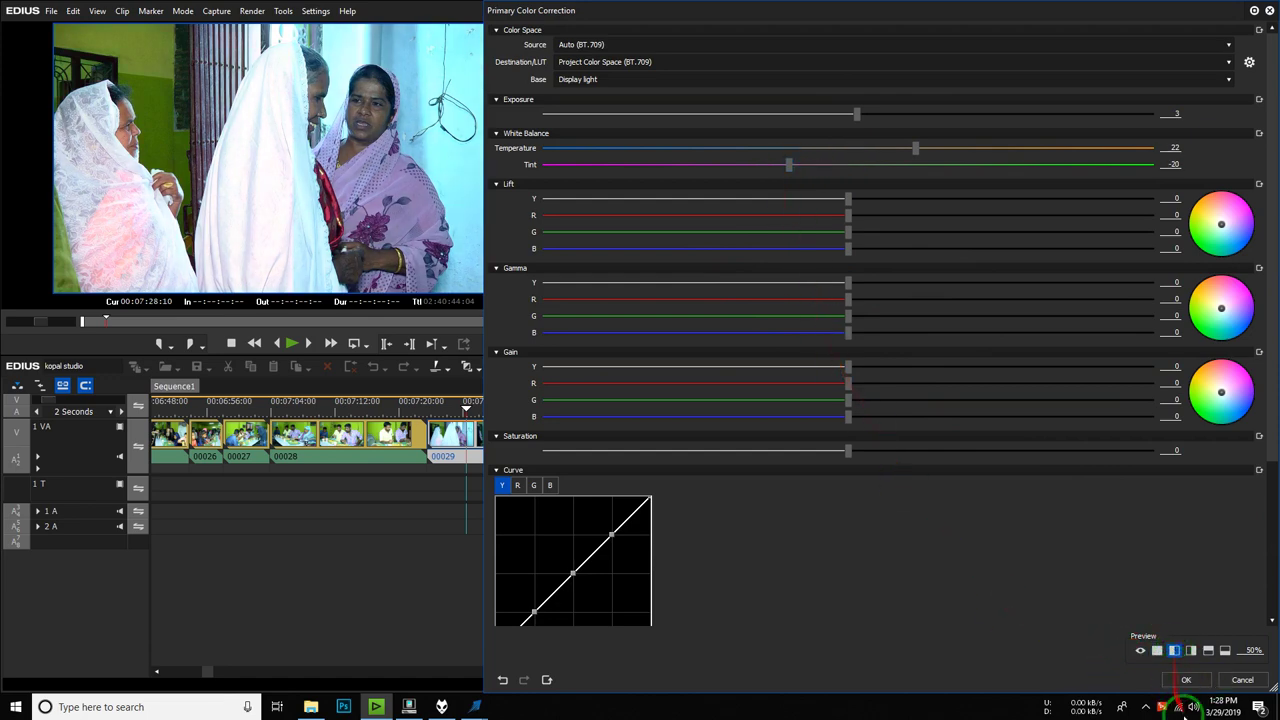
left_click(1186, 680)
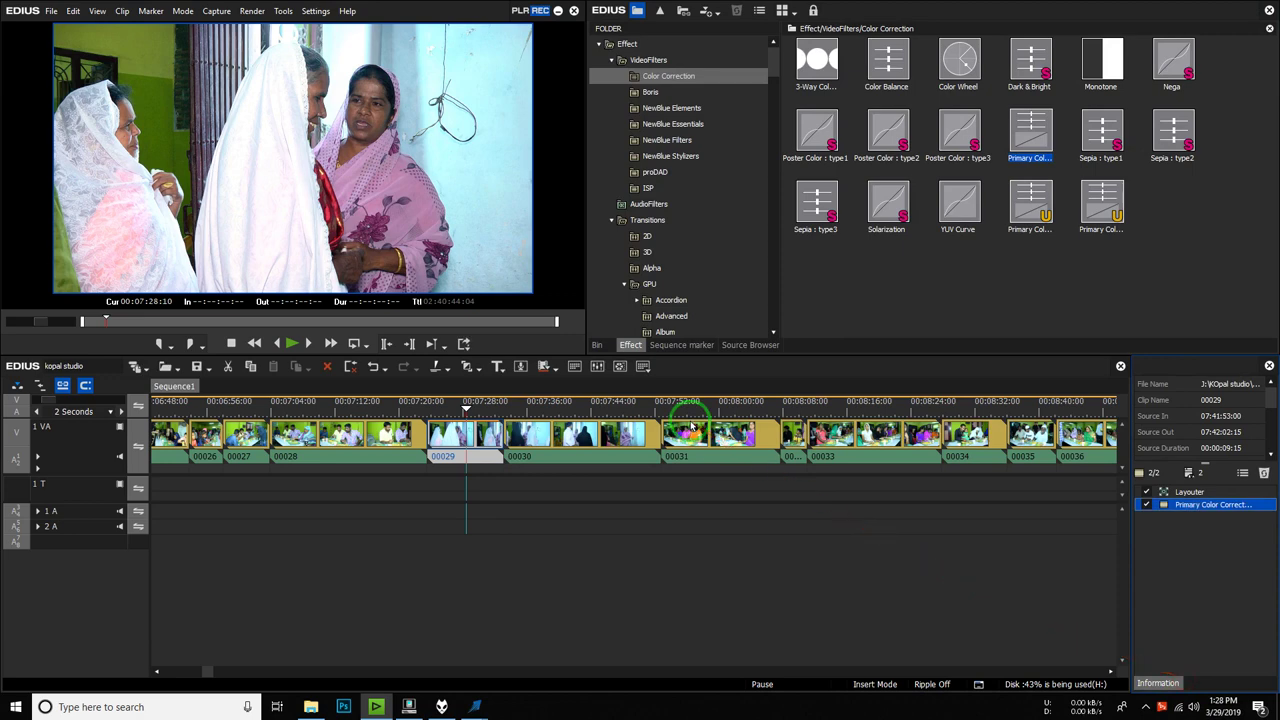
- Switch clip 00029's Primary Color Correction off and on to compare the image before and after, leaving it enabled
left_click(1147, 505)
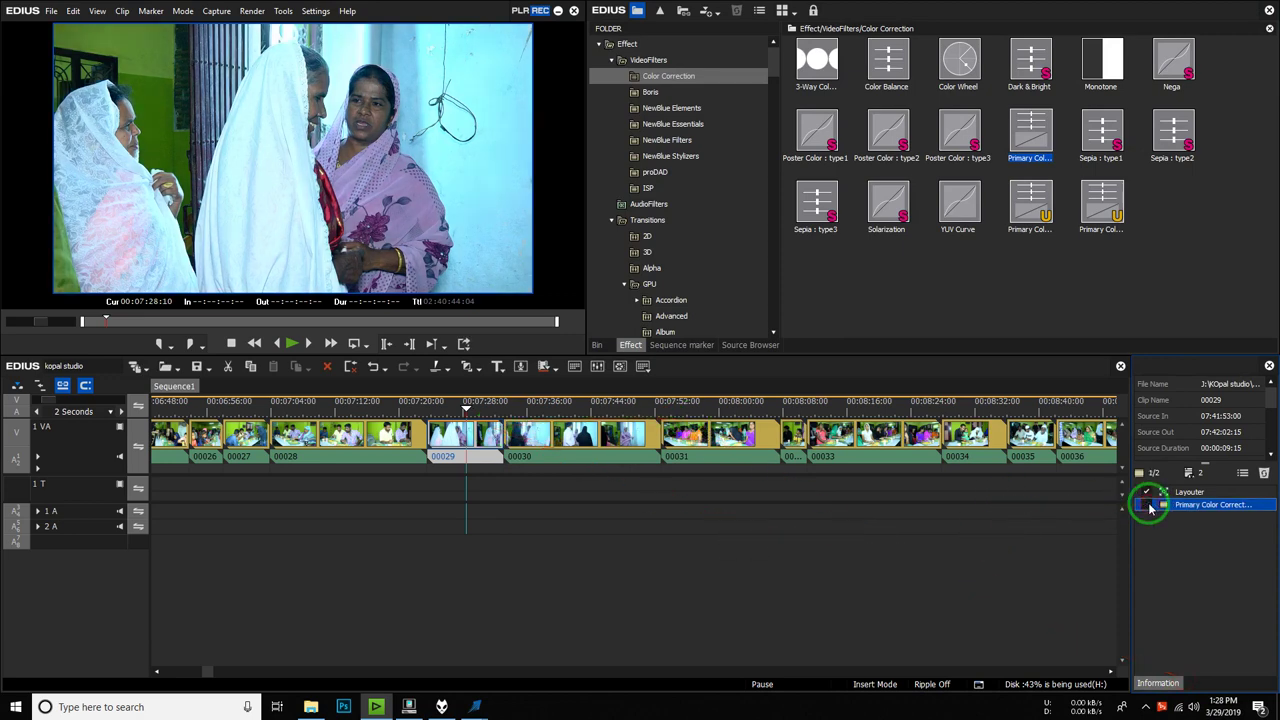
left_click(1147, 505)
left_click(1147, 505)
left_click(1147, 505)
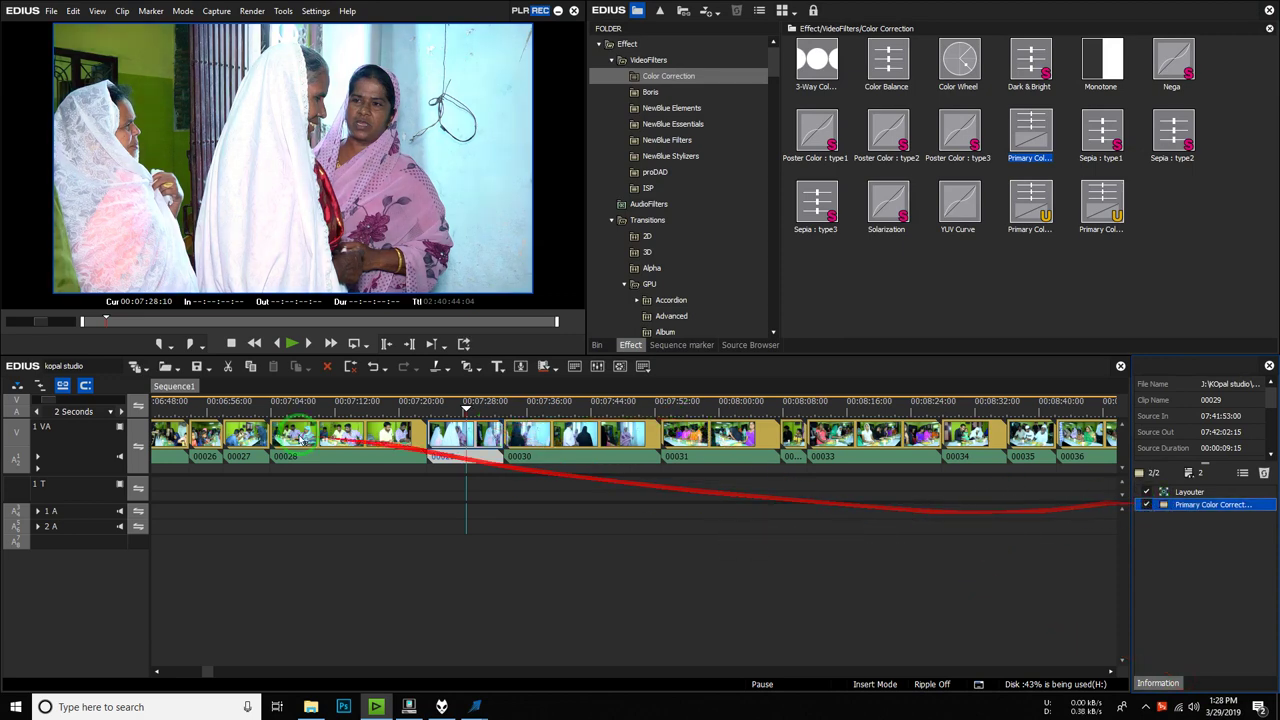
- Copy clip 00029's Primary Color Correction to clip 00030, and reuse the same correction on clip 00033
left_click(553, 402)
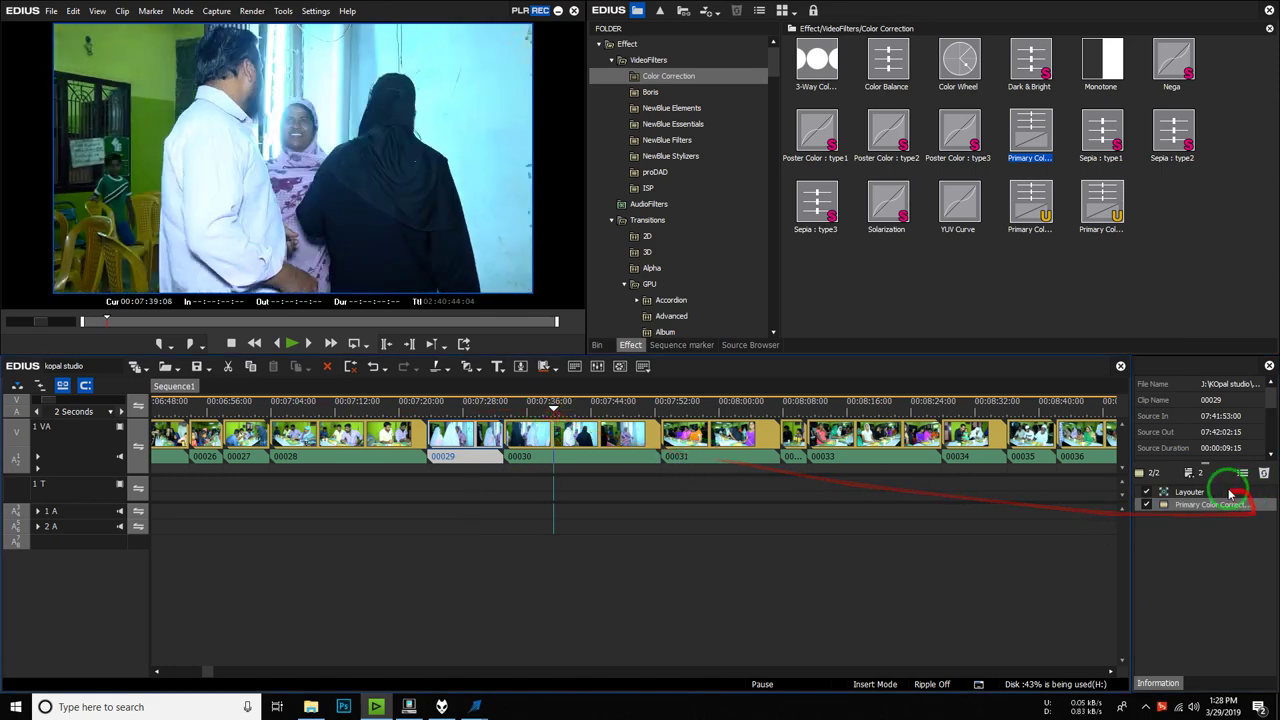
left_click_drag(1160, 505, 603, 452)
left_click(714, 408)
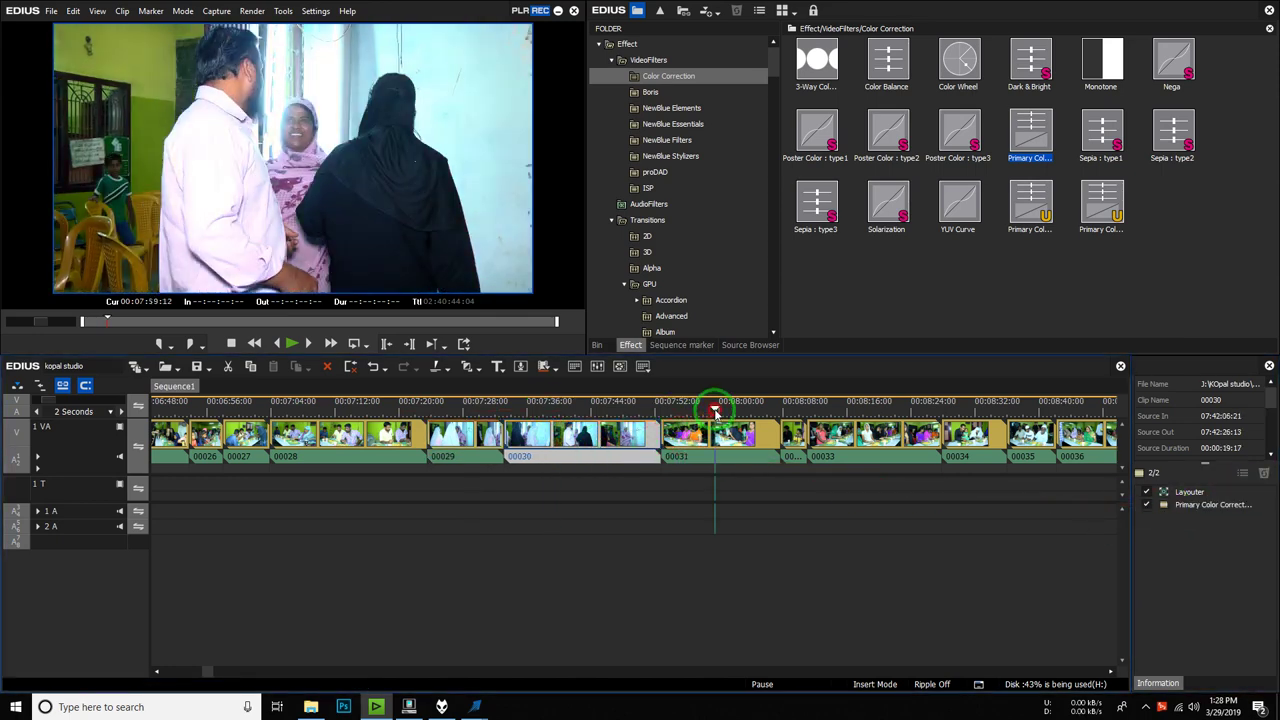
left_click_drag(1166, 505, 843, 404)
left_click_drag(1157, 500, 848, 440)
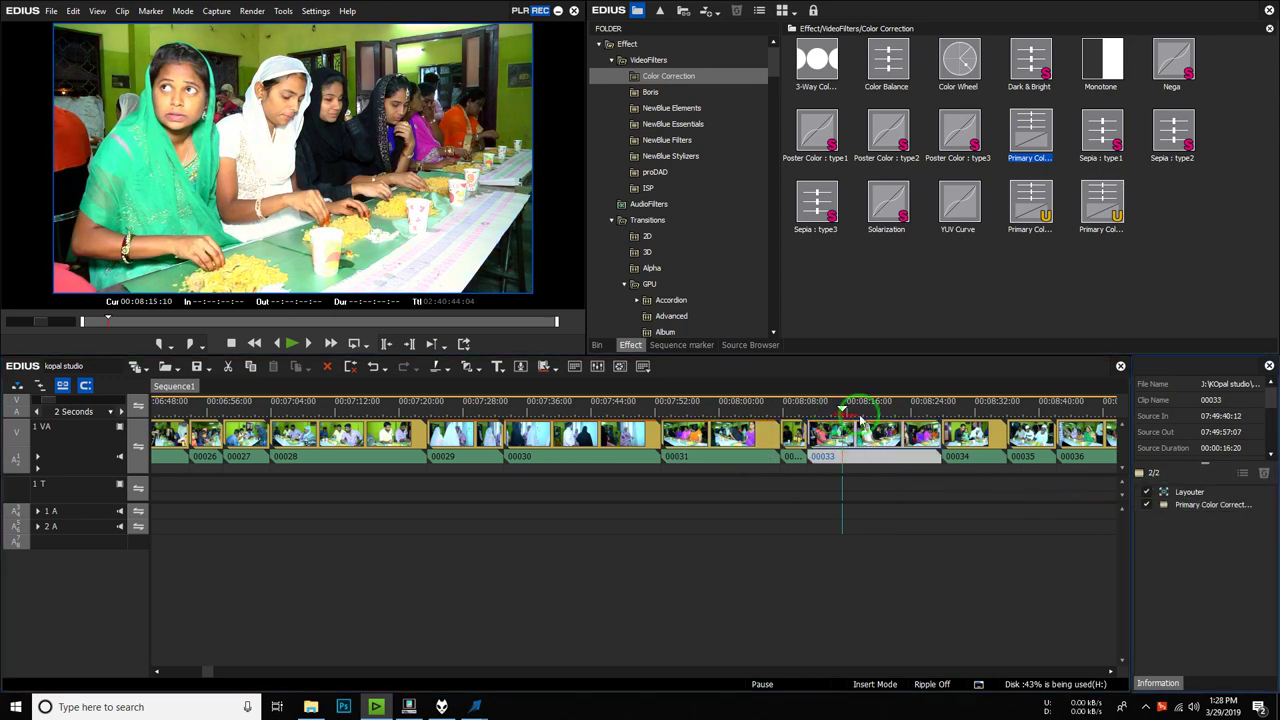
- Set the temperature of clip 00033's Primary Color Correction to -18 and accept the change
double_click(1165, 504)
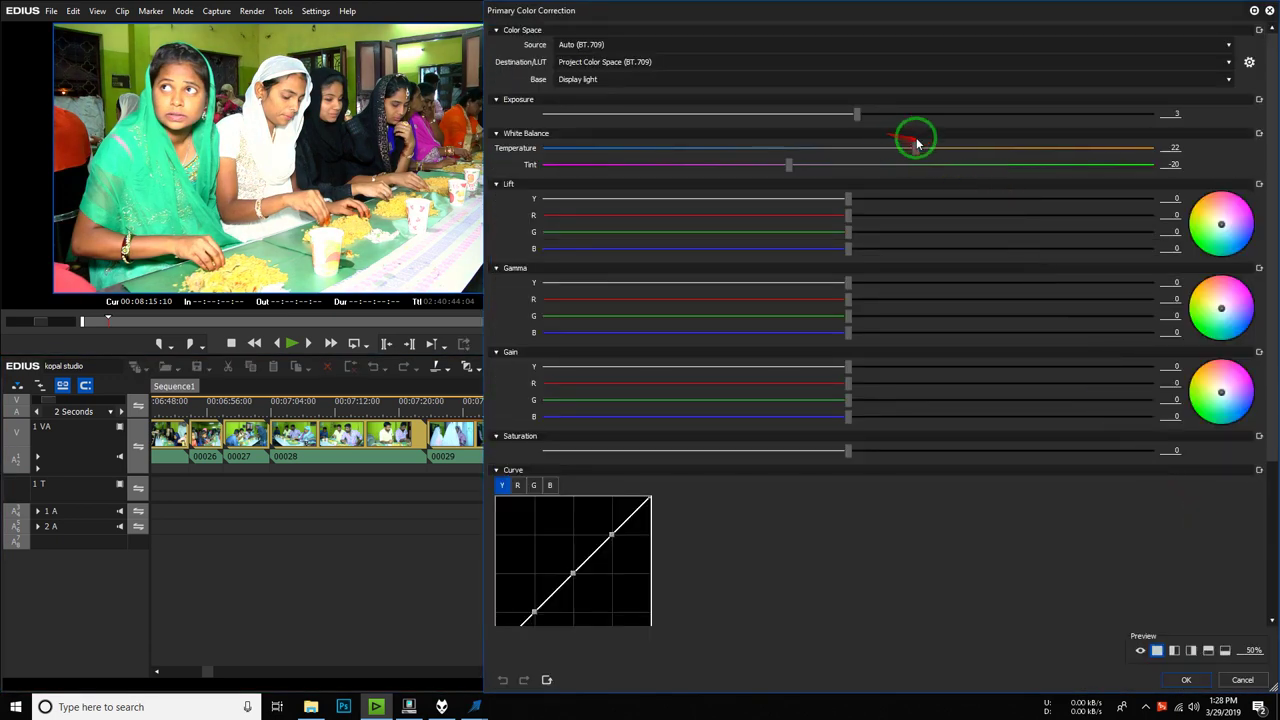
left_click(884, 150)
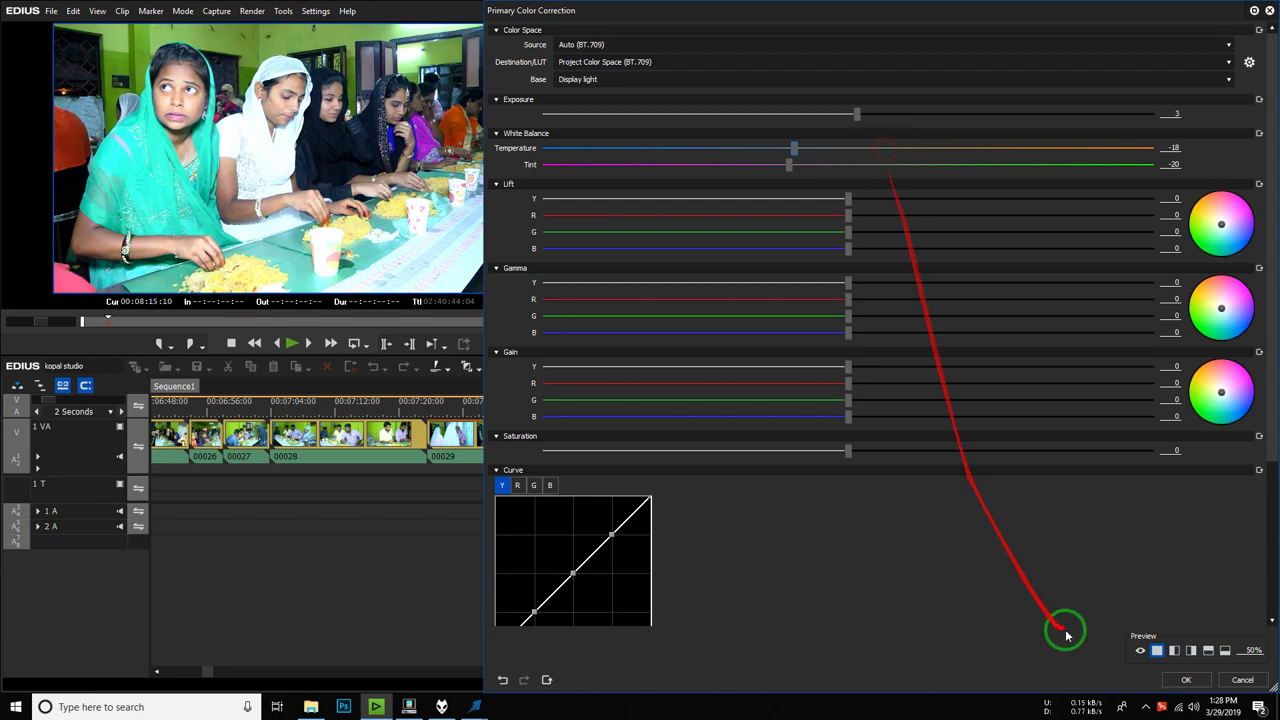
left_click(1186, 680)
- Scrub on to 00:09:53:21, delete the short clip between 00038 and 00040, and close the gap it leaves
left_click_drag(825, 391, 1075, 410)
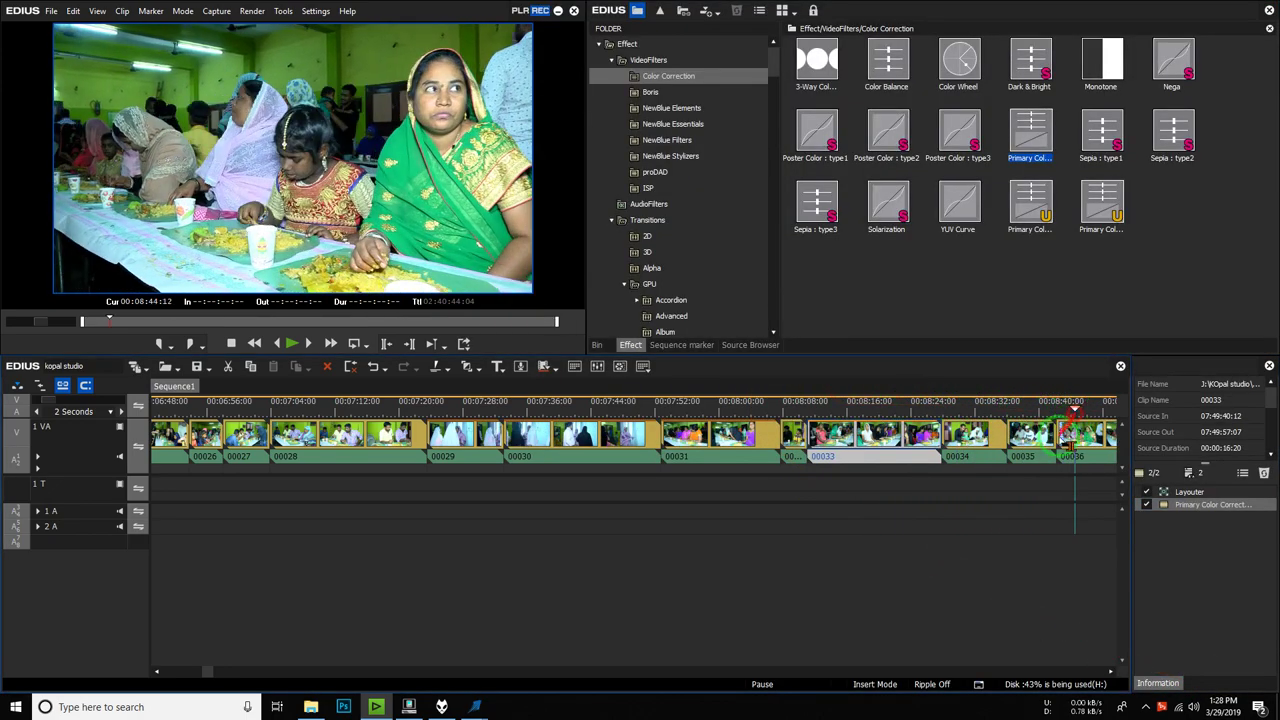
left_click(210, 672)
left_click_drag(414, 396, 889, 408)
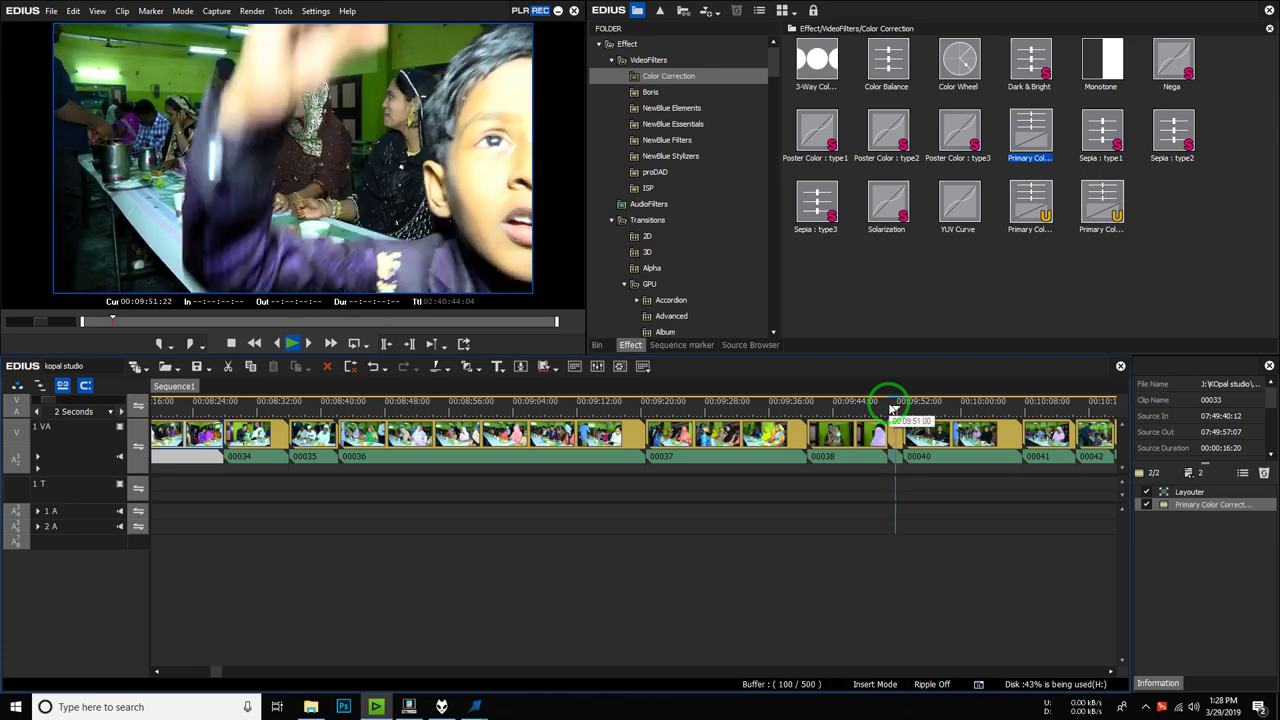
left_click(889, 442)
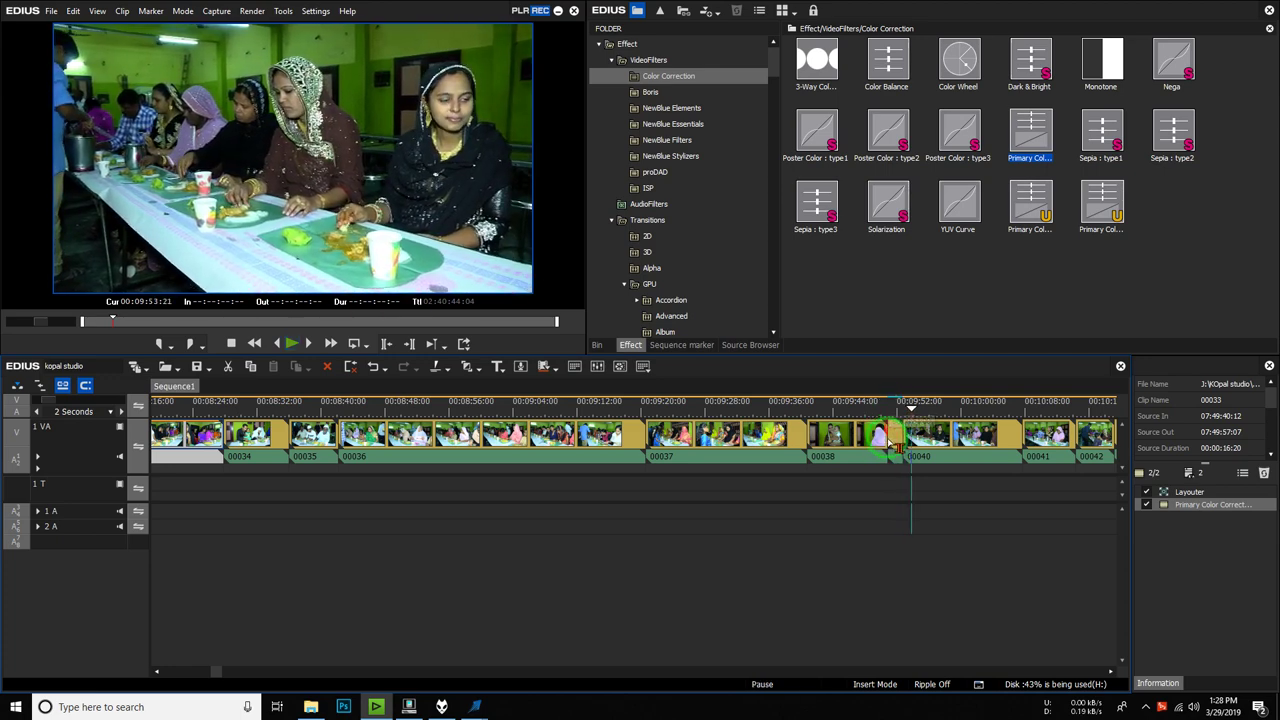
left_click(895, 440)
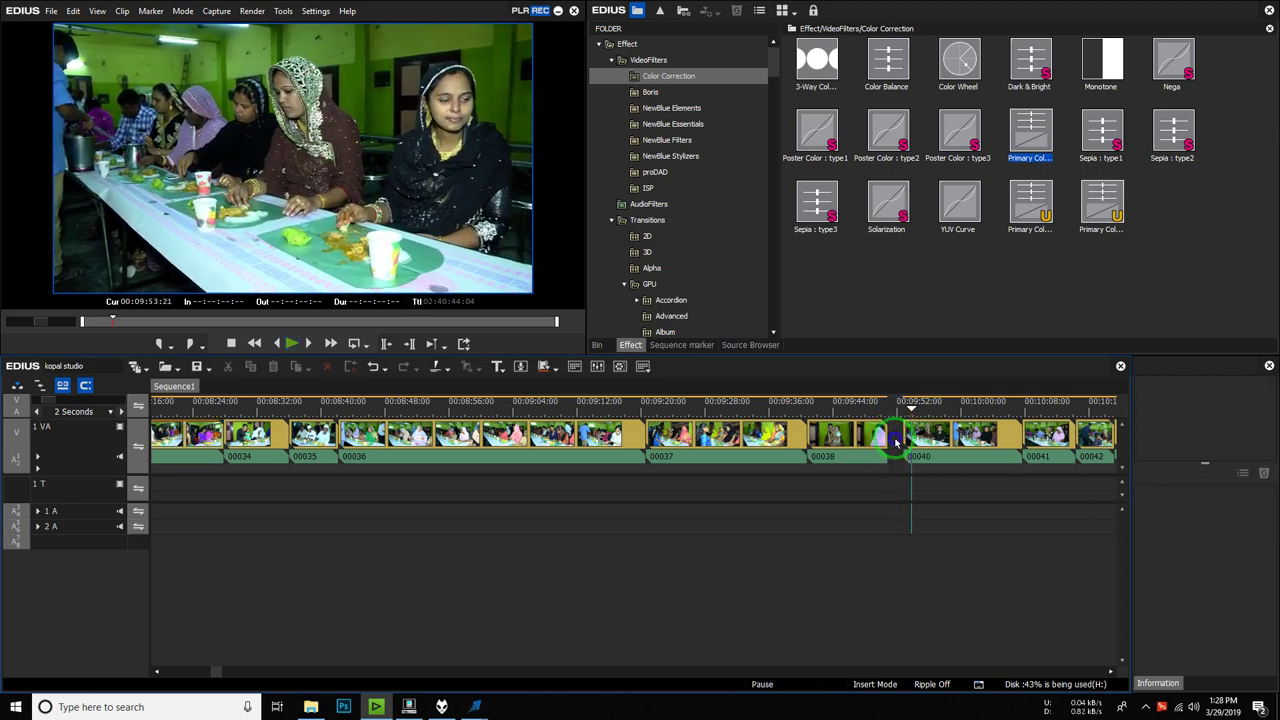
right_click(897, 440)
left_click(930, 558)
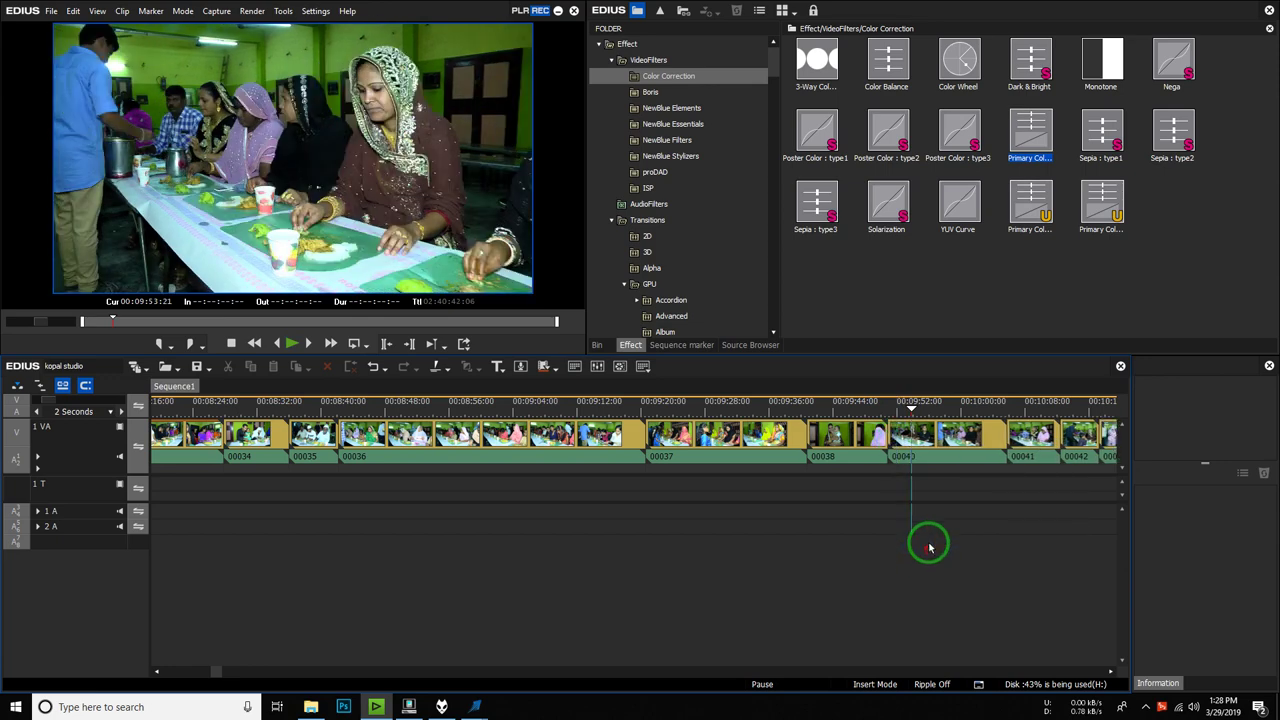
- Review the footage up to 00:10:09:19, select all timeline clips and remove their audio
key("space")
left_click(918, 404)
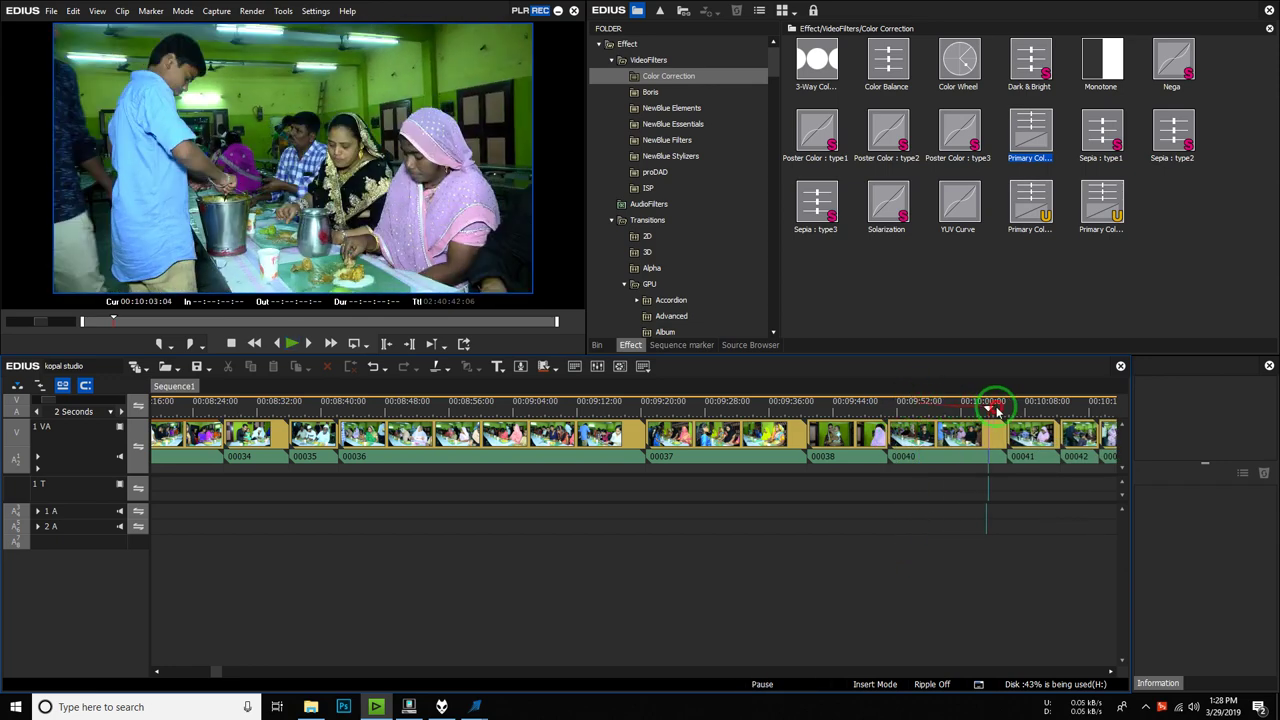
left_click(1038, 410)
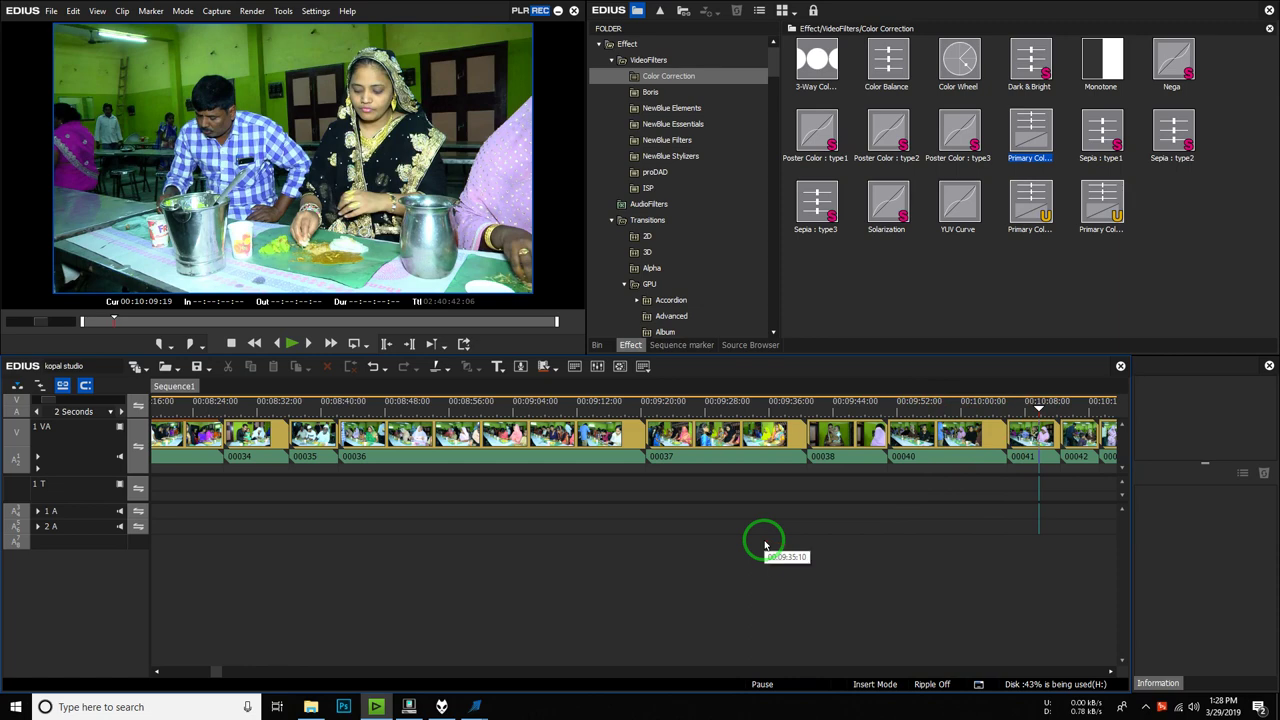
key("ctrl+a")
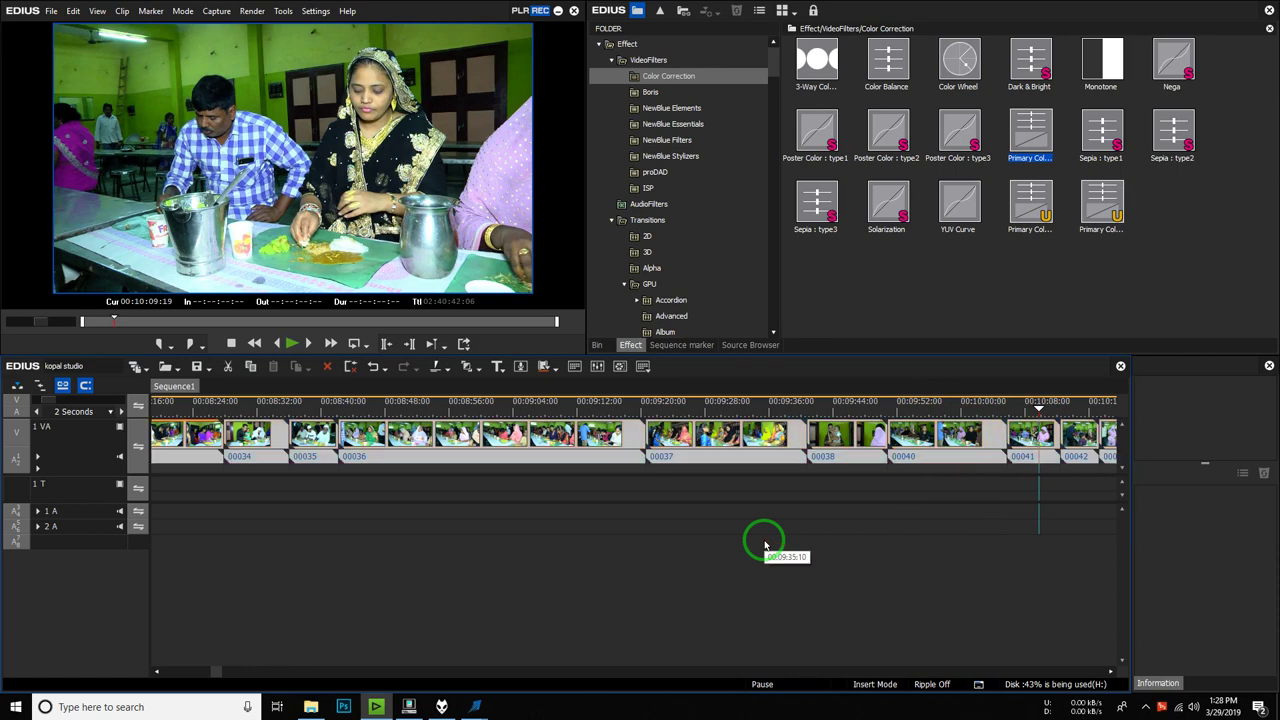
left_click(766, 541)
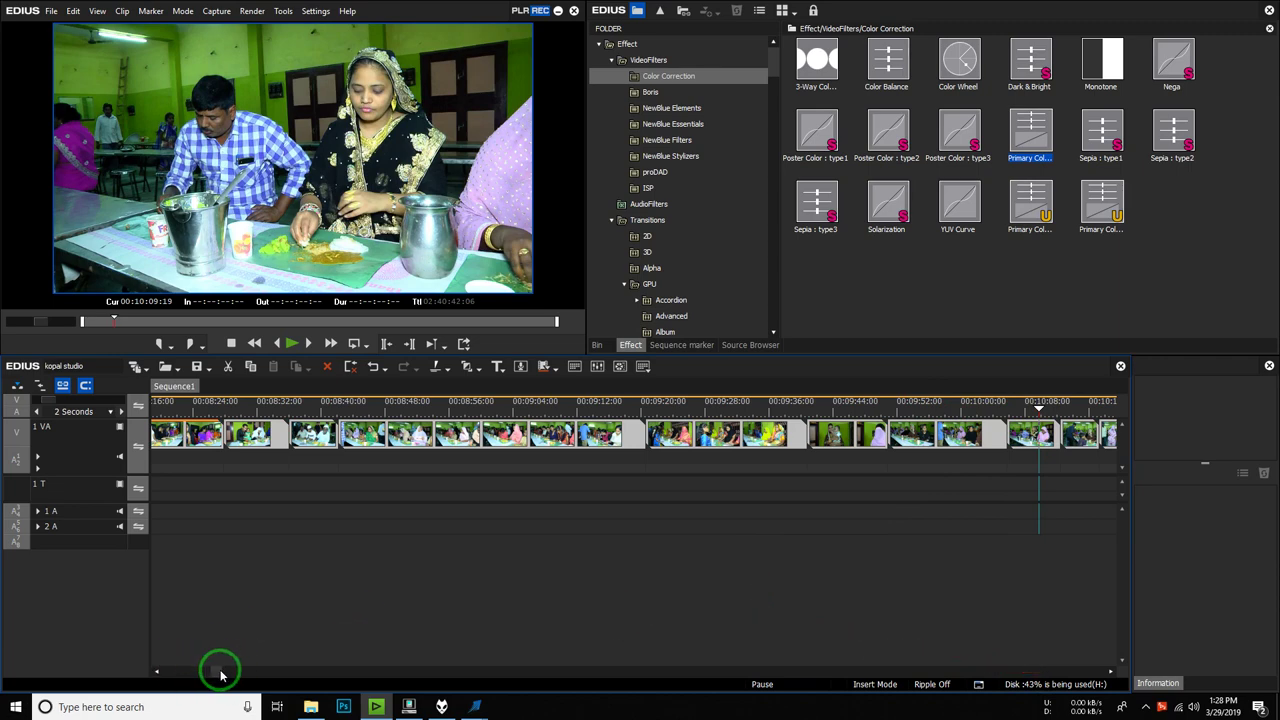
- Cut clip 00043 at 00:10:28:02 and 00:10:30:00, delete the part between and its gap, and review up to 00:10:50:10
left_click_drag(220, 675, 224, 673)
left_click_drag(381, 401, 474, 435)
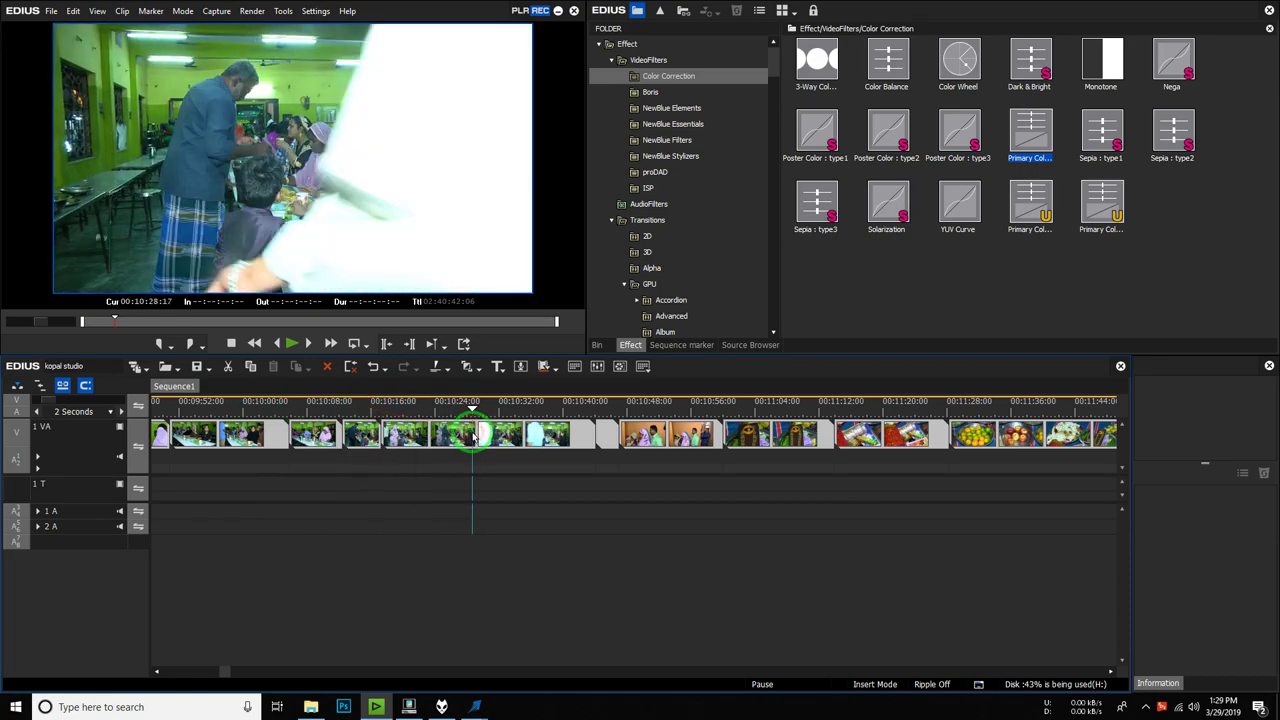
left_click(484, 431)
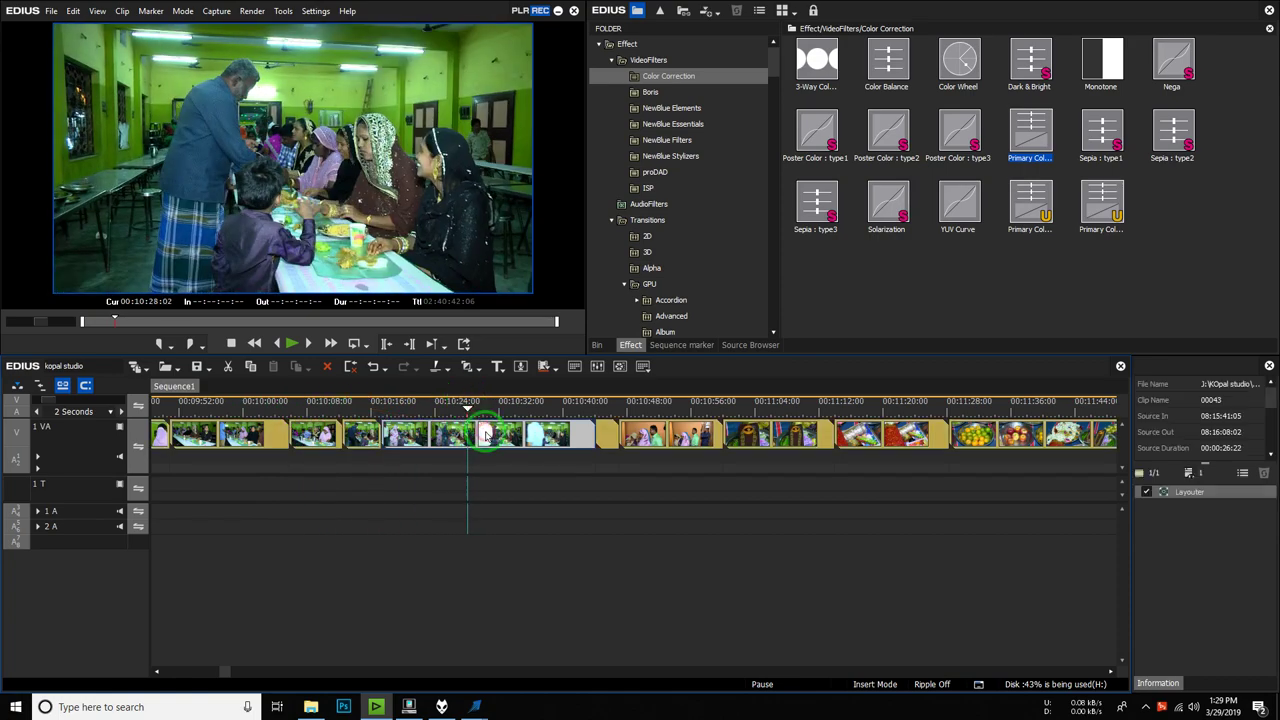
left_click_drag(486, 433, 496, 435)
key("space")
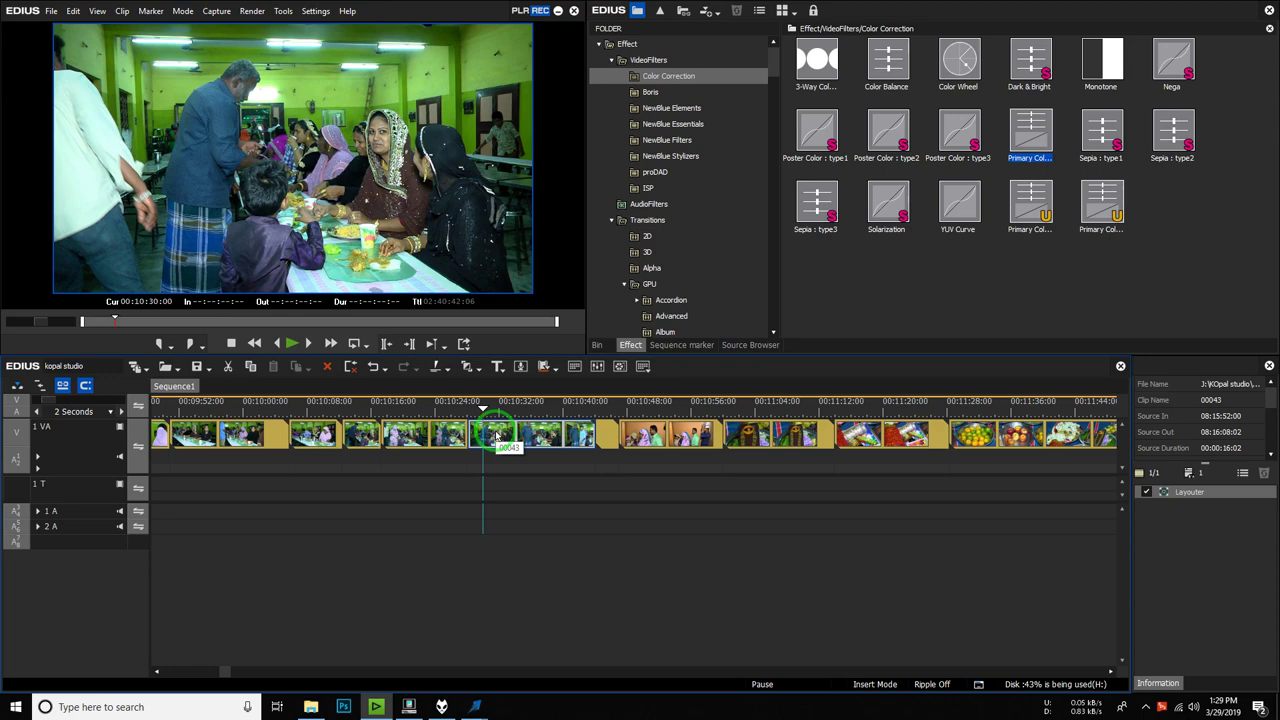
right_click(474, 448)
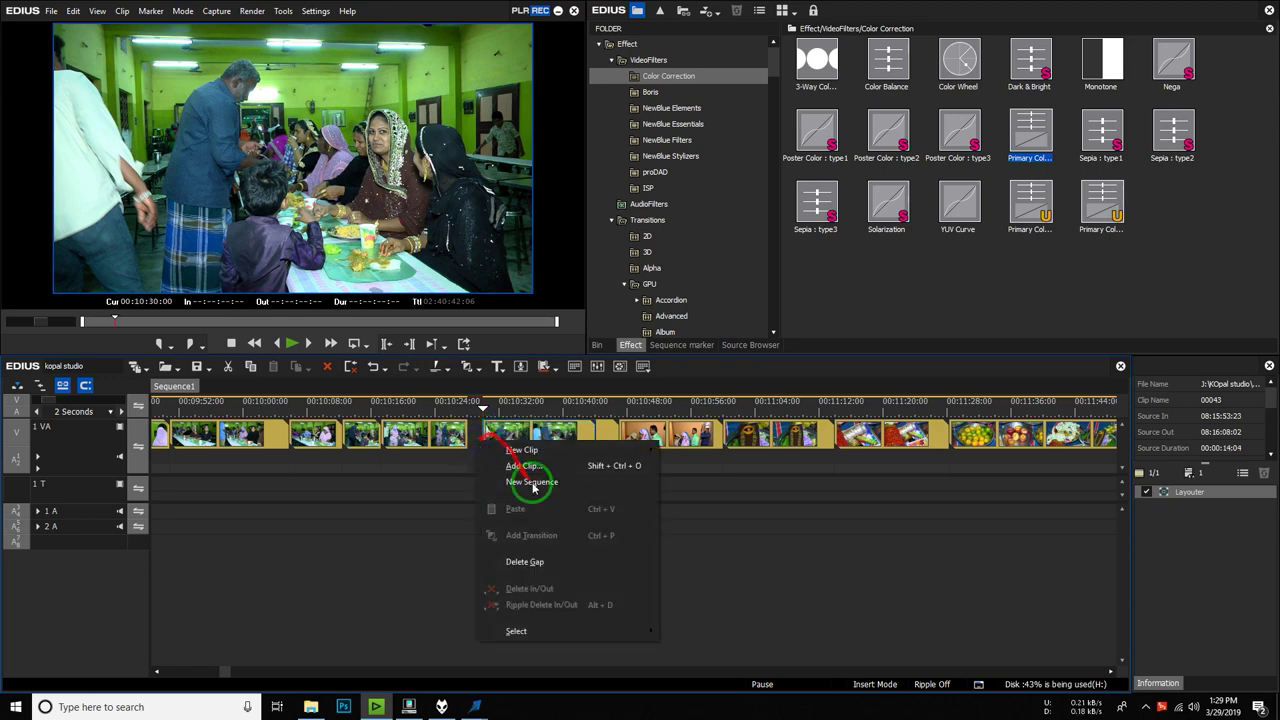
left_click(540, 566)
key("space")
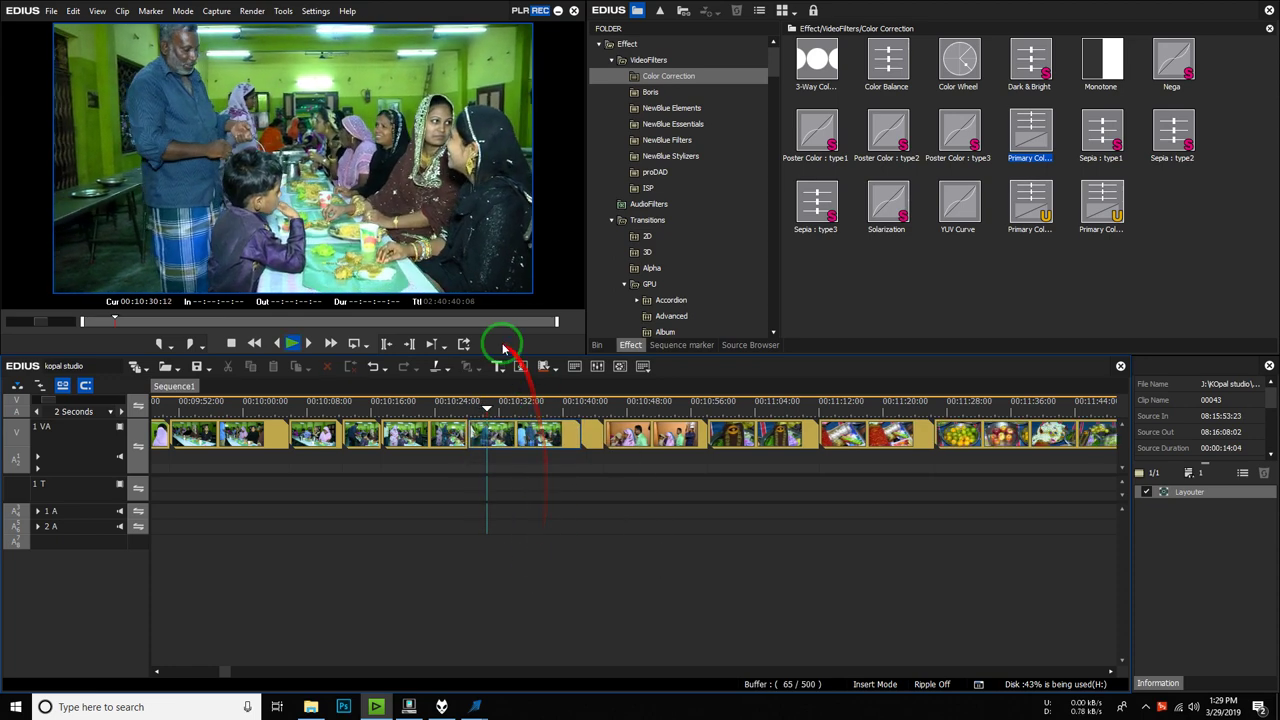
left_click_drag(478, 402, 646, 405)
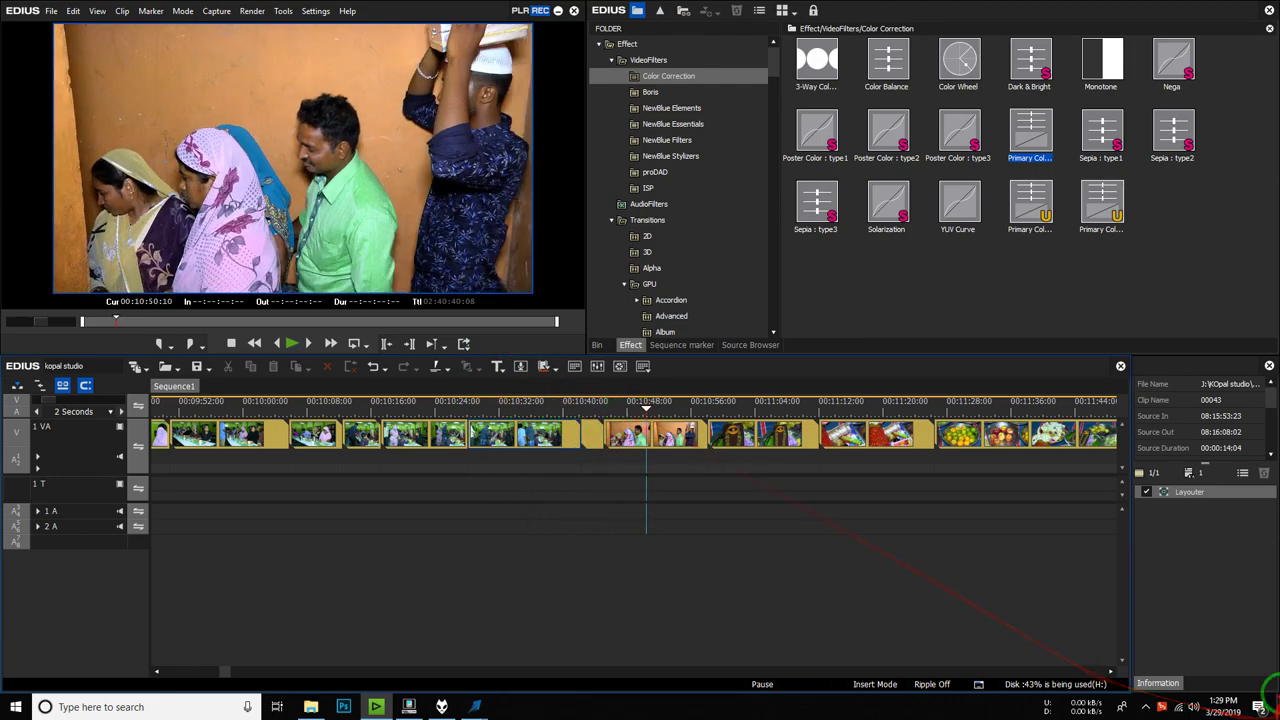
left_click(1146, 708)
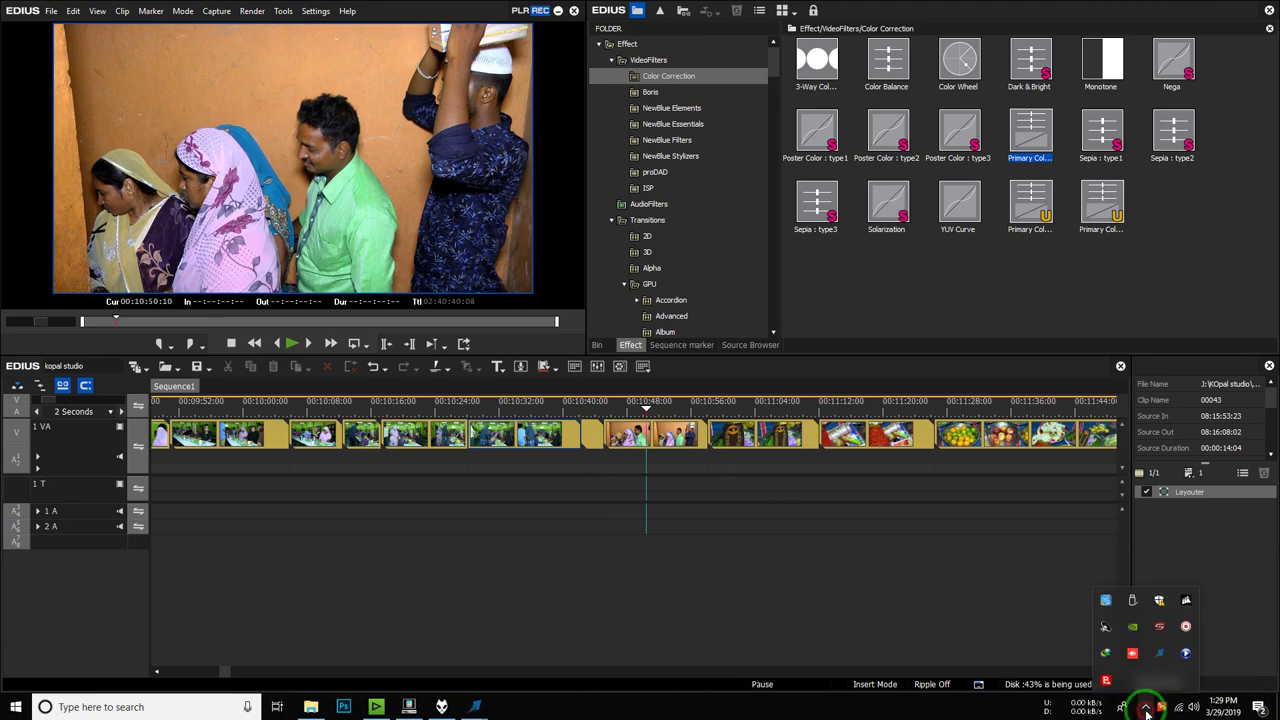
left_click(1188, 630)
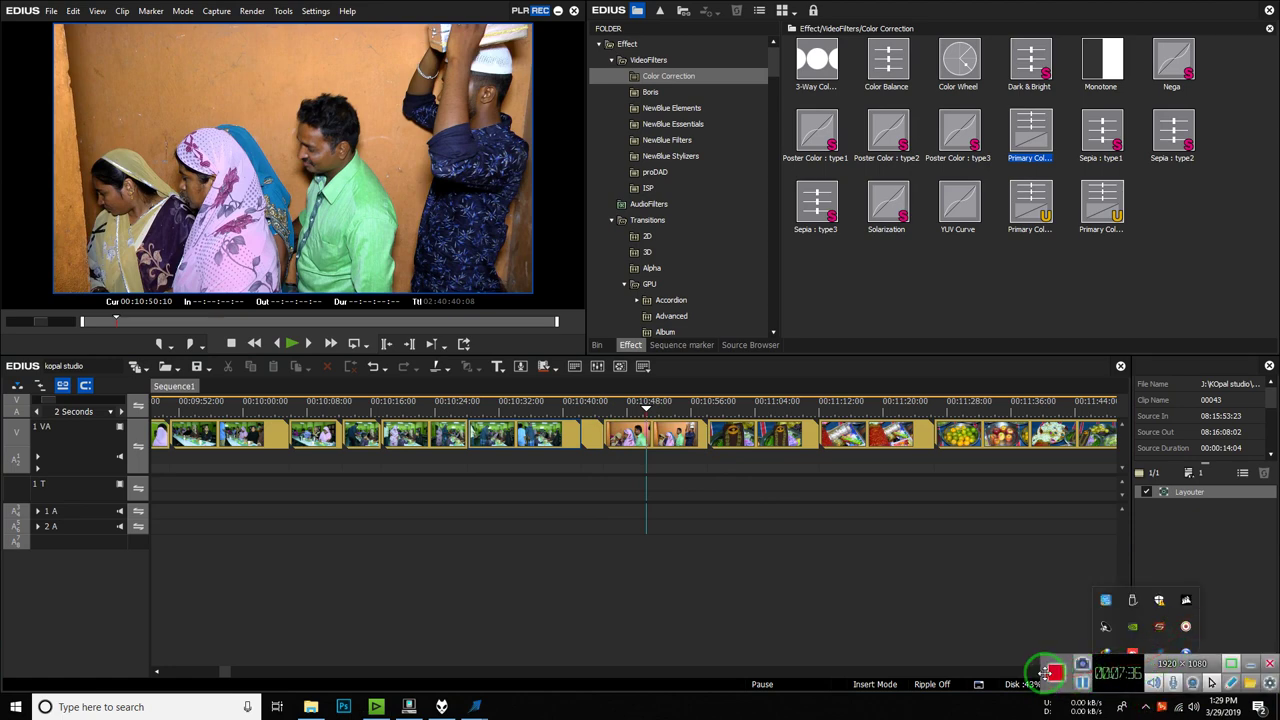